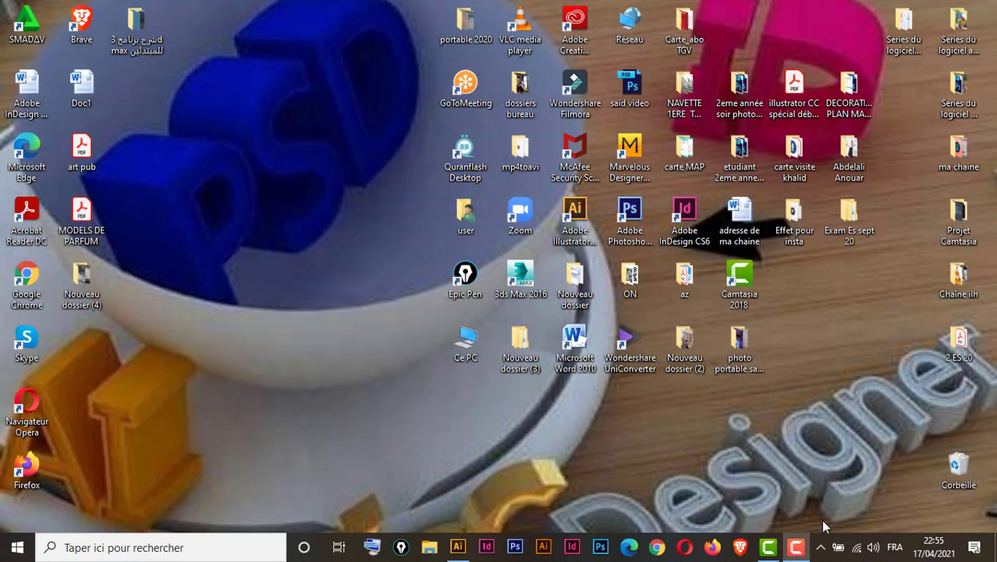
Step: Bring the Illustrator window with the red-to-grey zigzag artwork forward from the taskbar
click(459, 550)
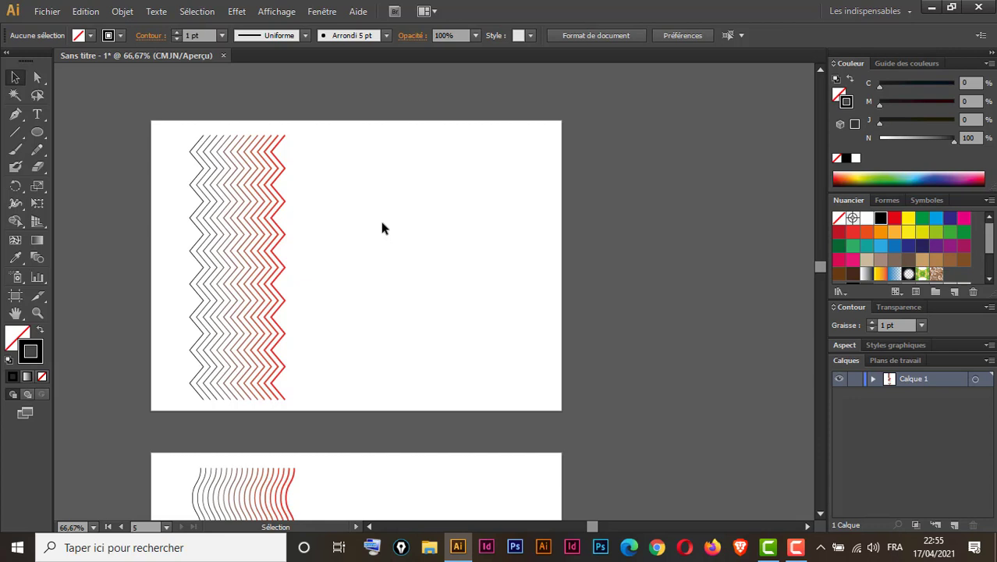
Step: Draw an 18.9 cm vertical line right of the zigzags and open the Zigzag effect dialog
click(239, 13)
mouse_move(300, 119)
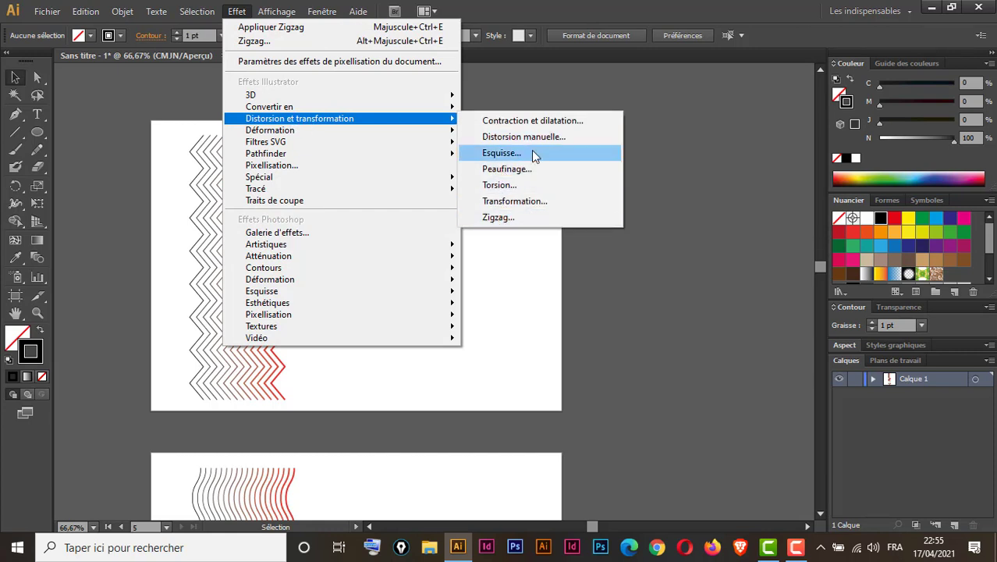
click(546, 91)
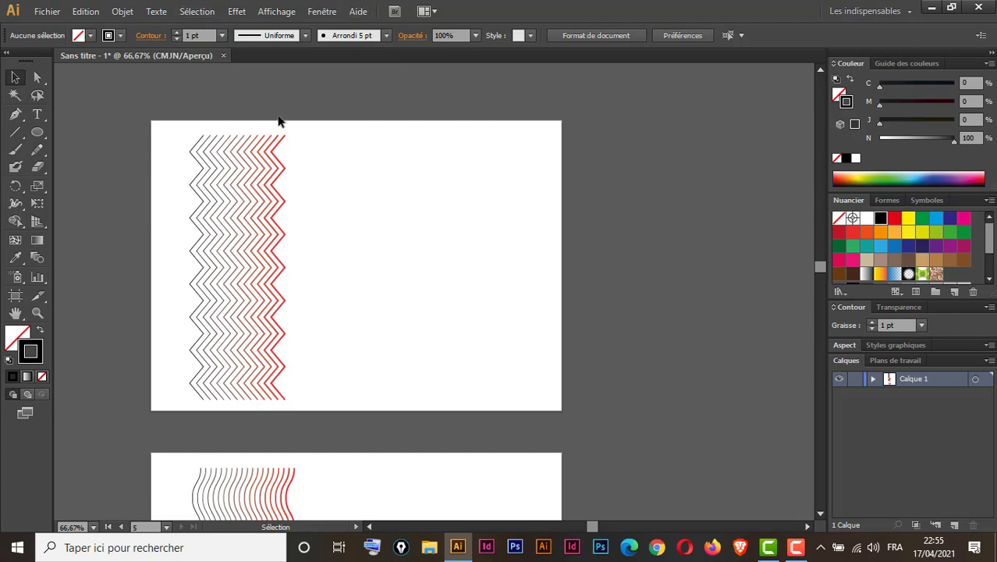
click(15, 132)
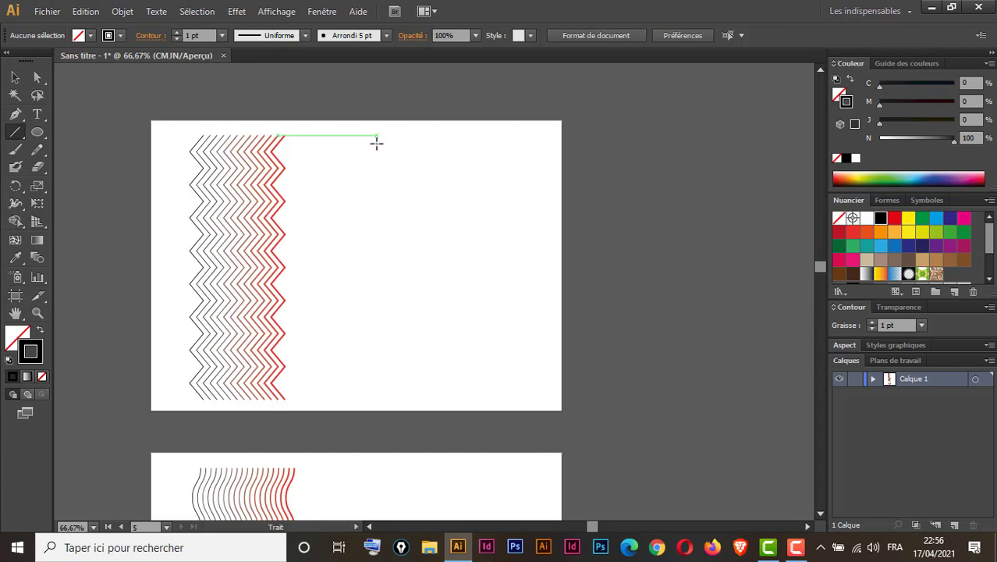
drag(376, 136, 378, 349)
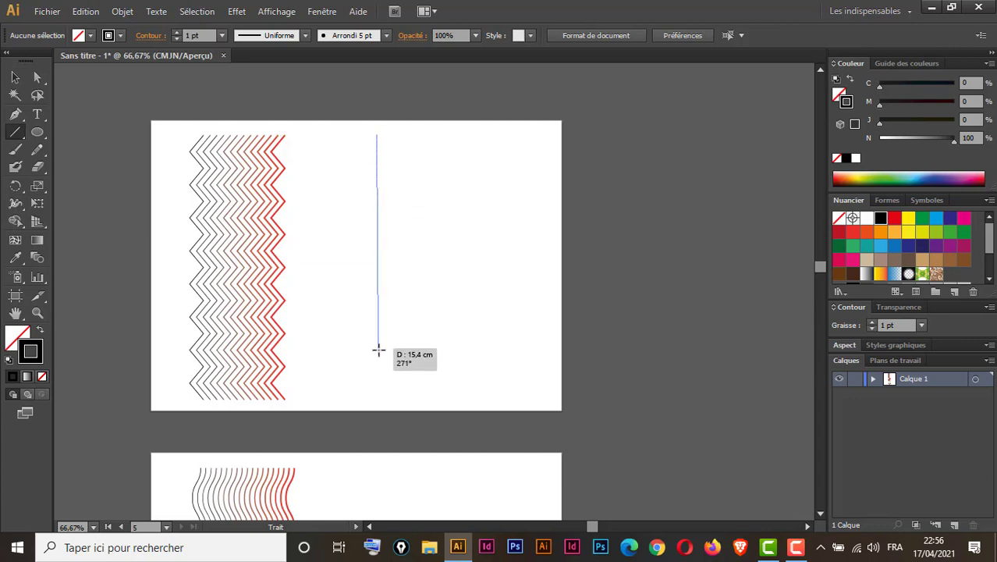
drag(379, 349, 383, 399)
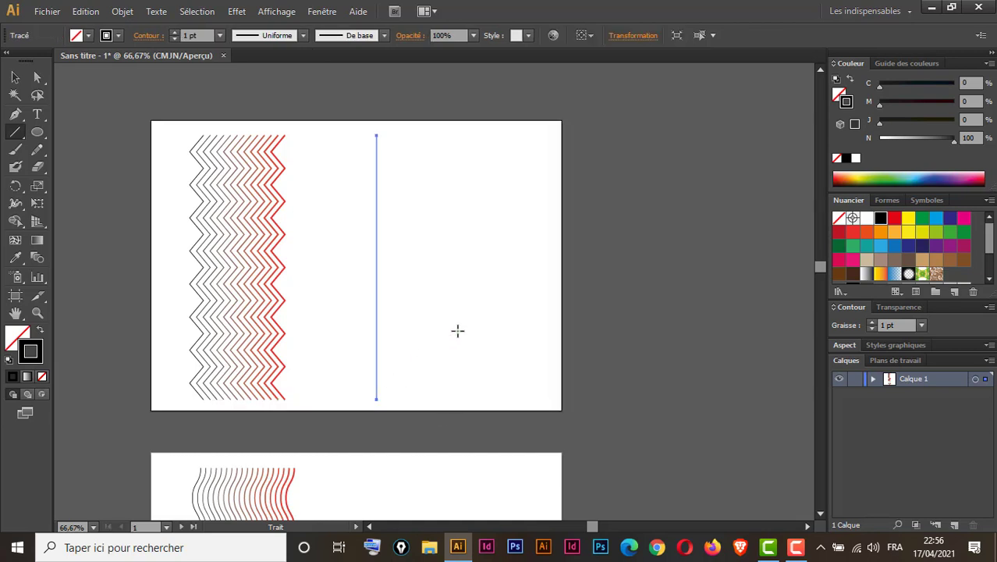
click(237, 12)
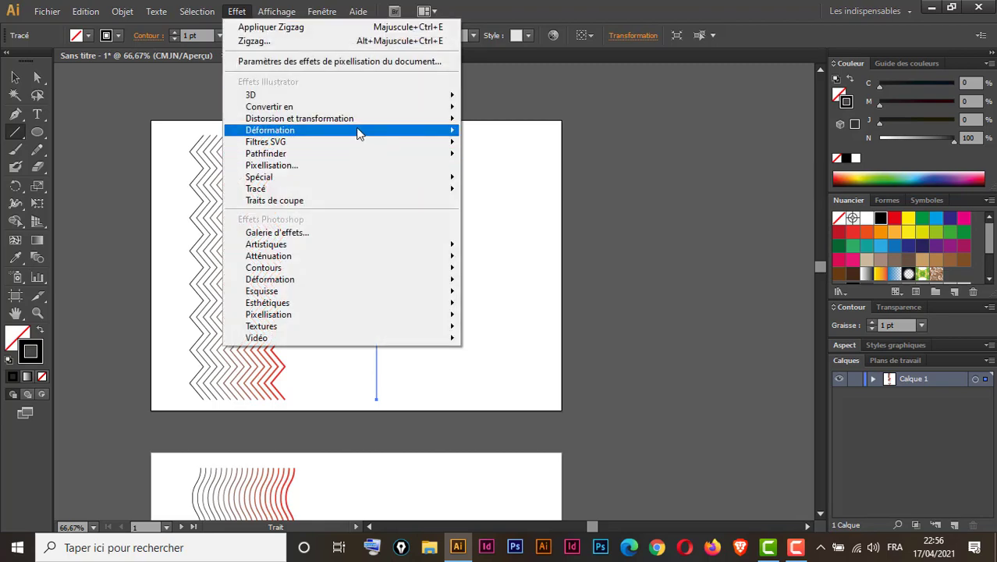
mouse_move(299, 119)
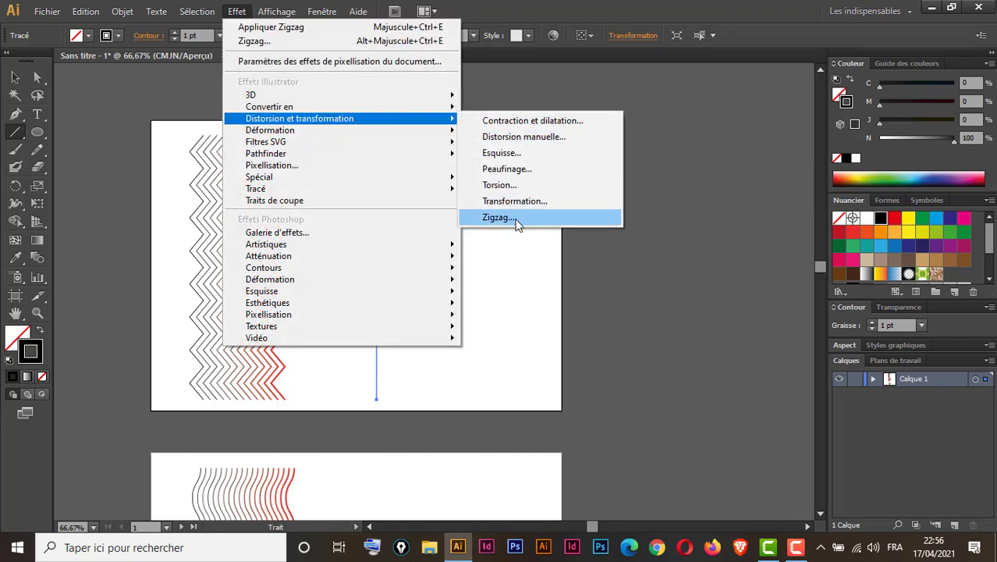
click(516, 218)
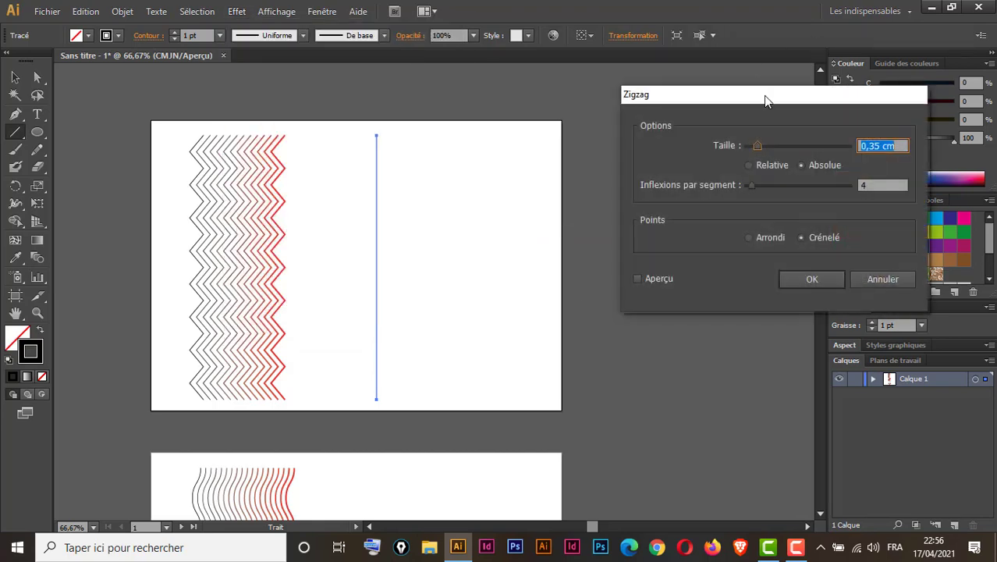
Step: Preview and apply a sharp-cornered zigzag of 0,5 cm size with 17 ridges per segment
drag(764, 95, 758, 67)
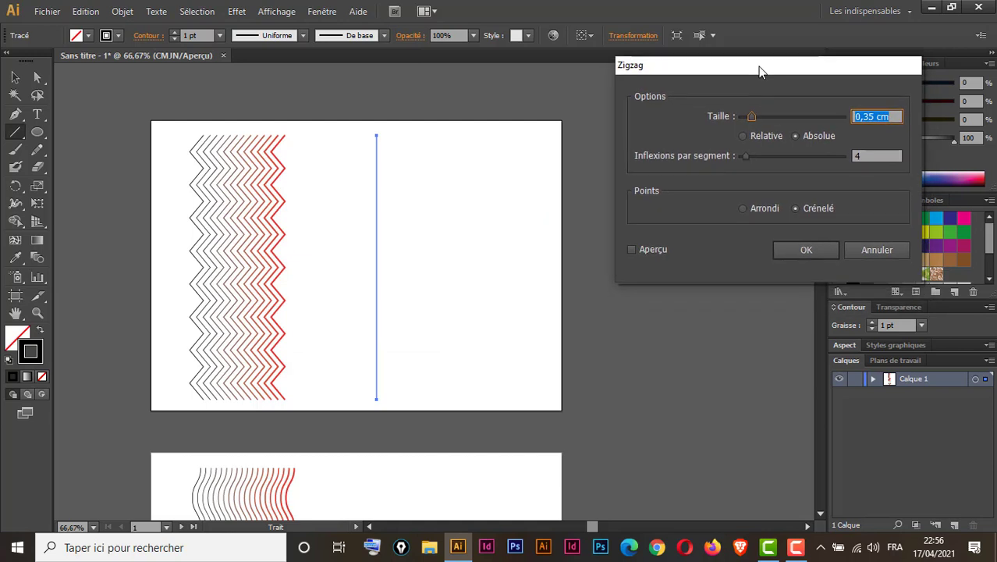
click(631, 250)
drag(764, 75, 715, 108)
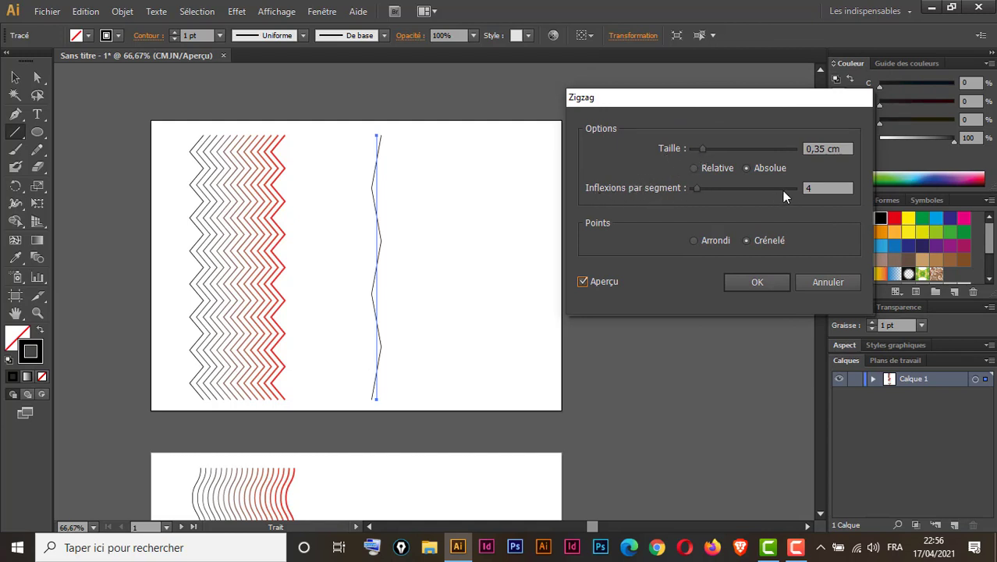
click(822, 146)
double_click(823, 147)
text(1)
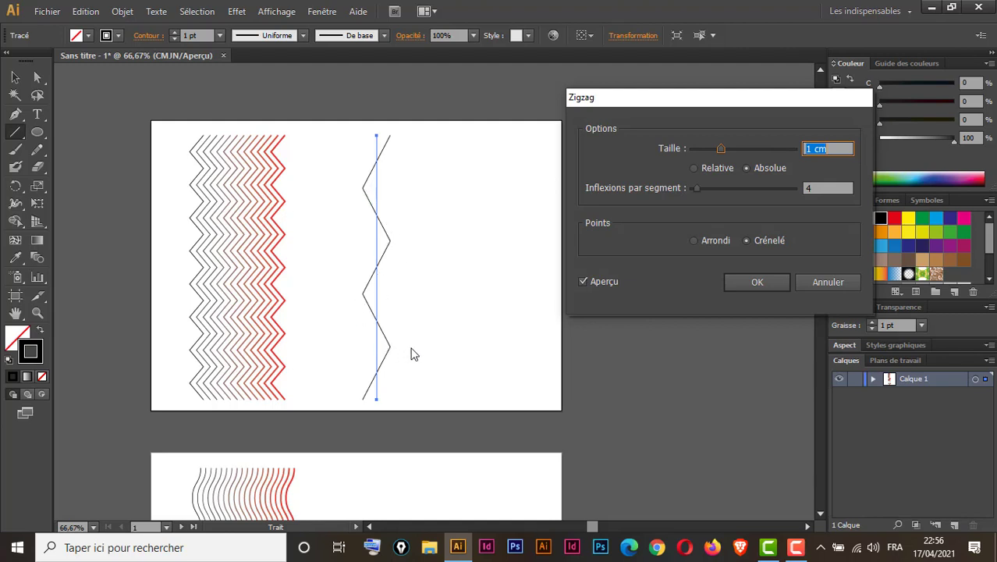
click(822, 189)
key(Up)
key(Up)
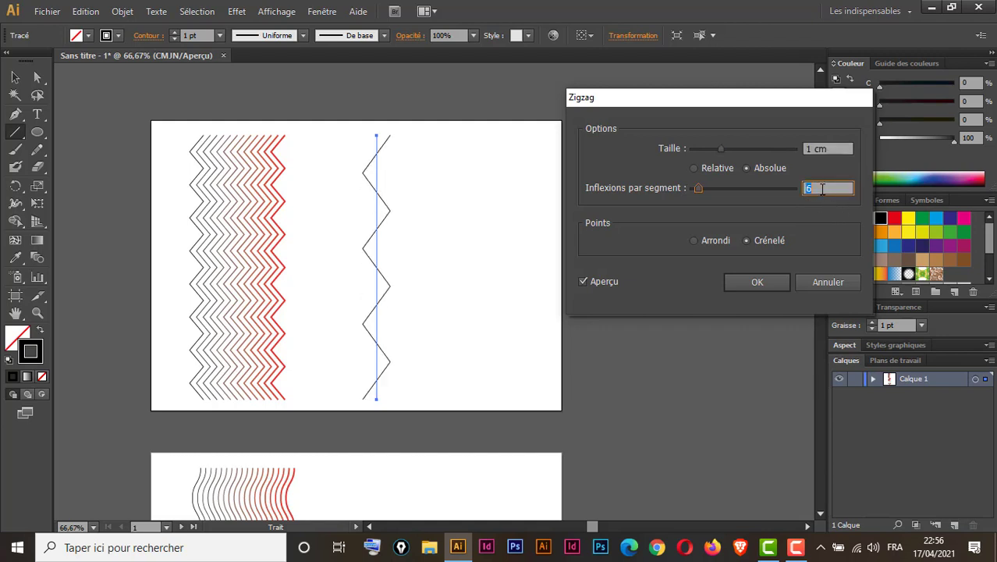
key(Up)
key(Up)
key(Up)
key(Up)
key(Up)
key(Up)
key(Up)
key(Up)
key(Up)
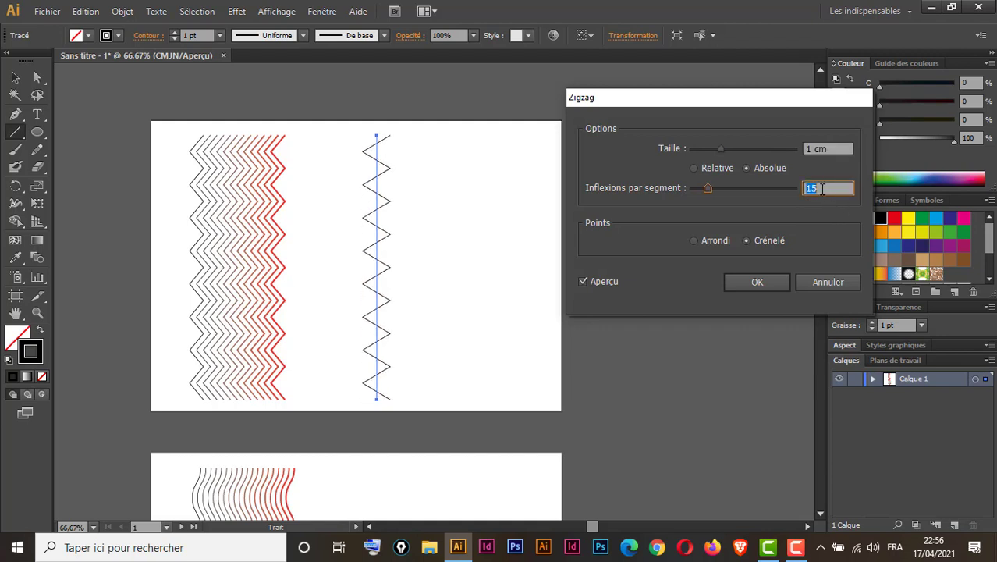
key(Up)
key(Up)
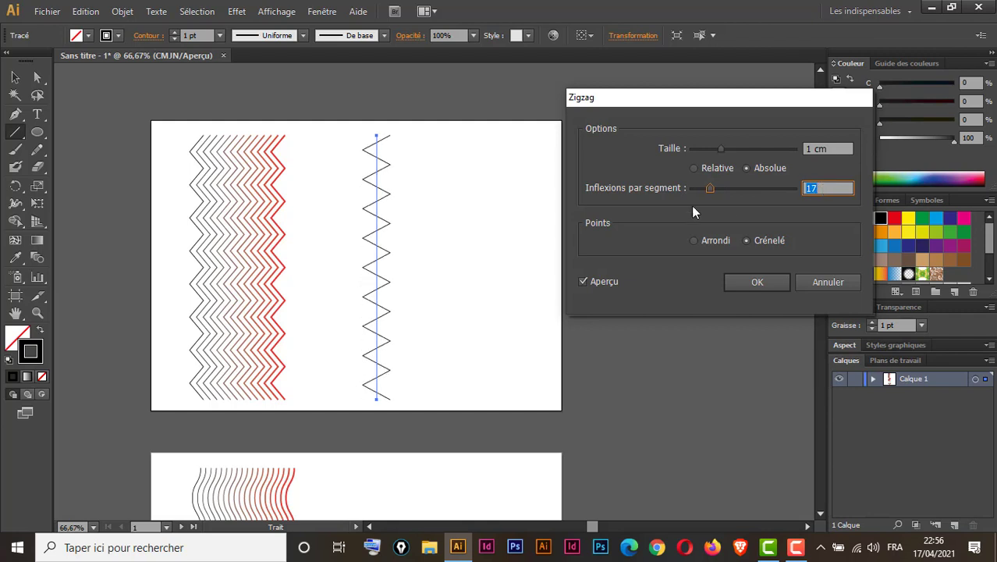
click(812, 148)
key(Down)
key(Down)
key(Down)
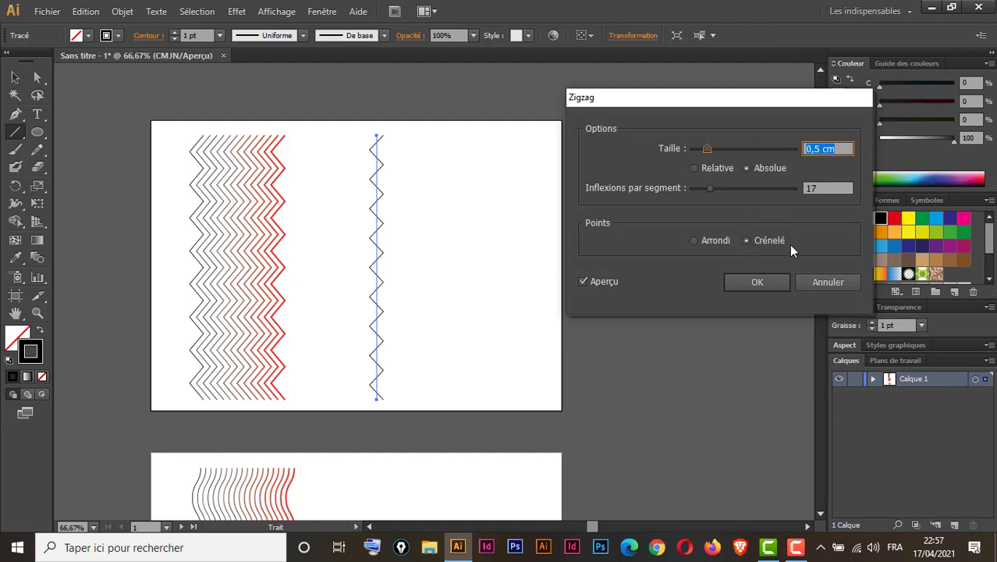
click(754, 283)
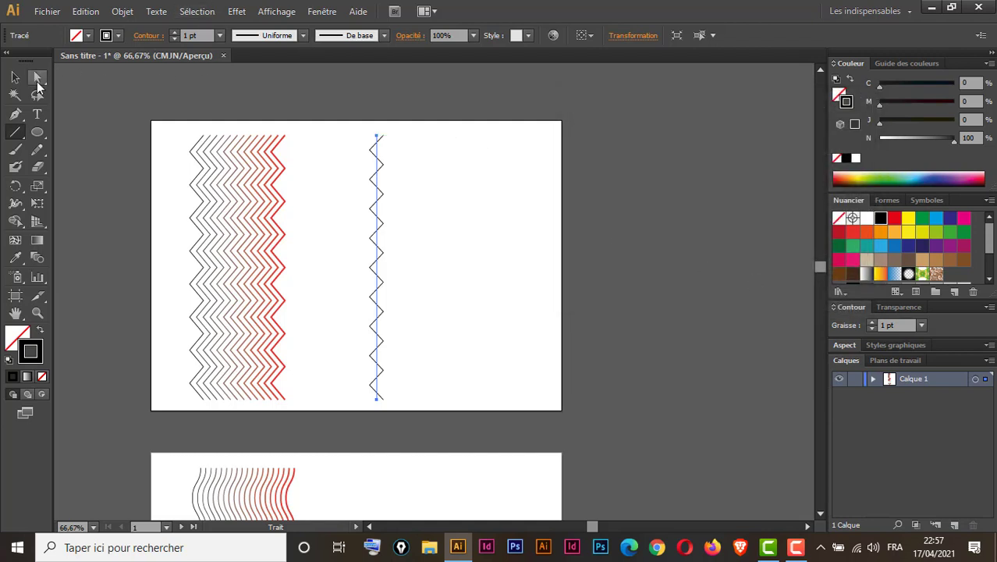
Step: Duplicate the zigzag line to the right near the artboard's edge
click(15, 77)
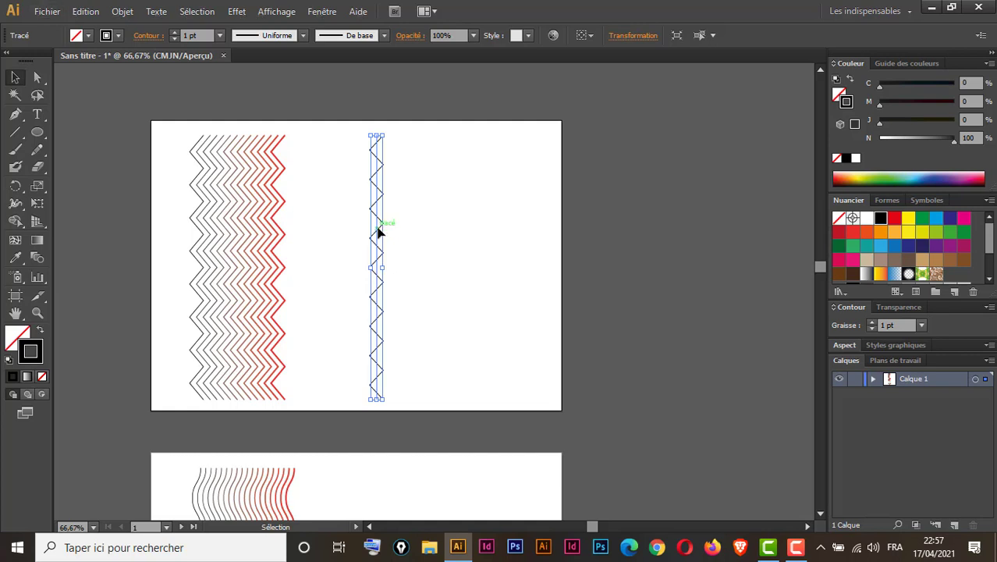
drag(377, 232, 450, 238)
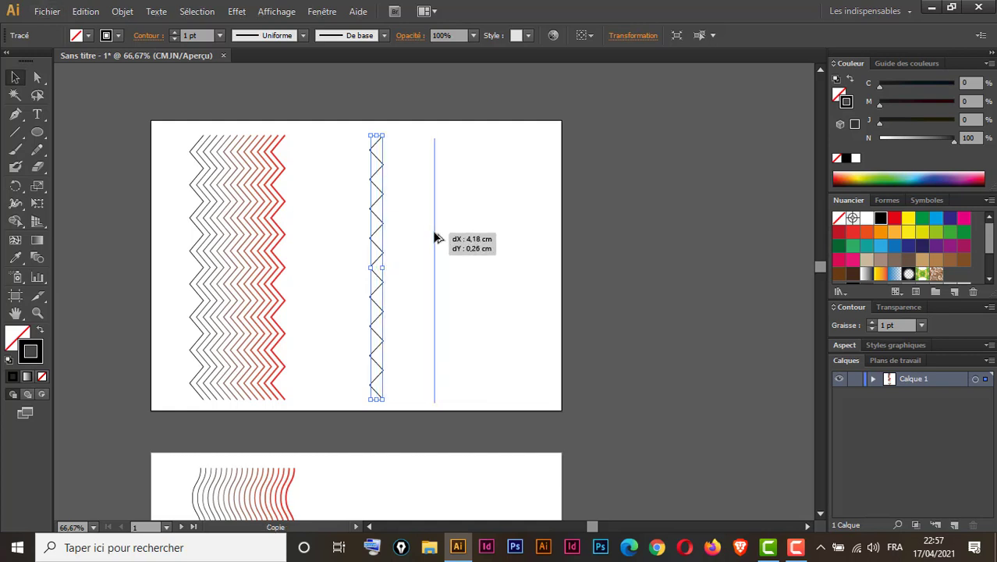
drag(450, 239, 474, 240)
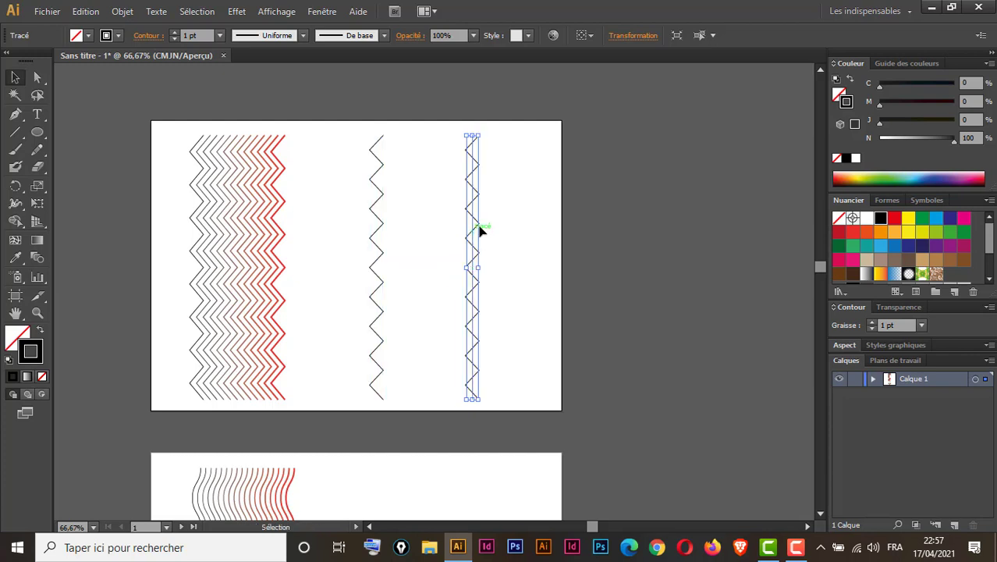
Step: Select both zigzags and blend the left one into the right one
drag(501, 136, 356, 257)
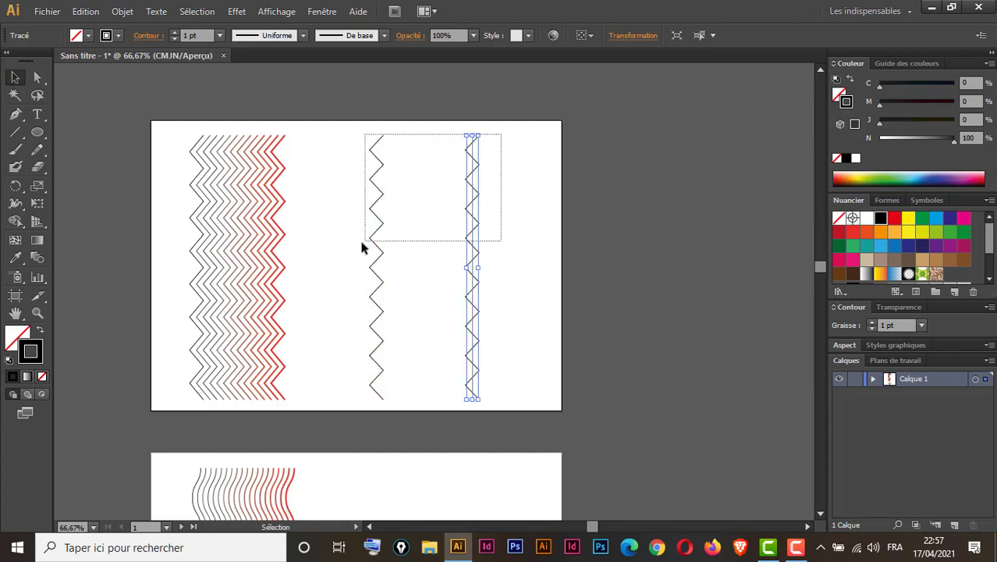
drag(500, 136, 356, 254)
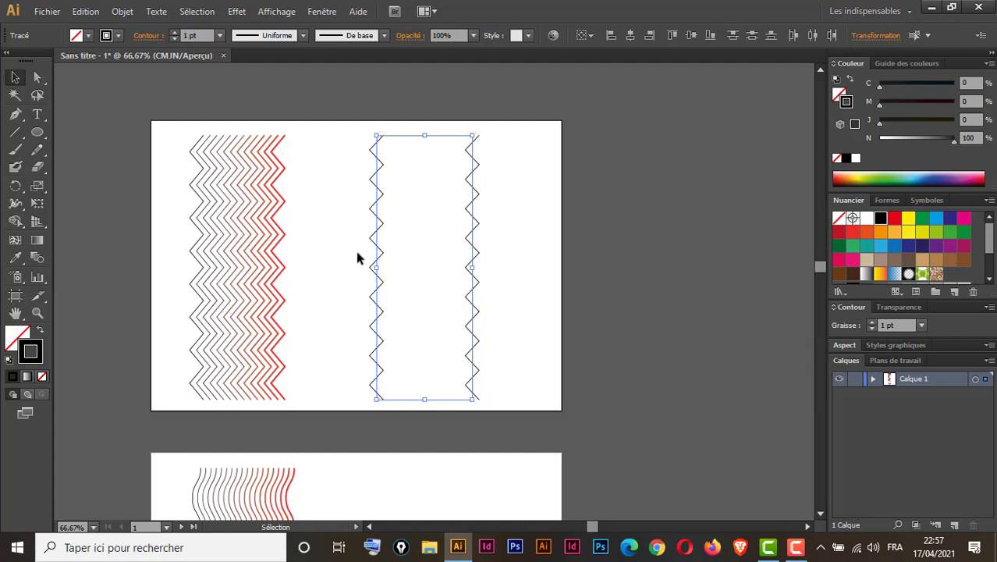
click(37, 258)
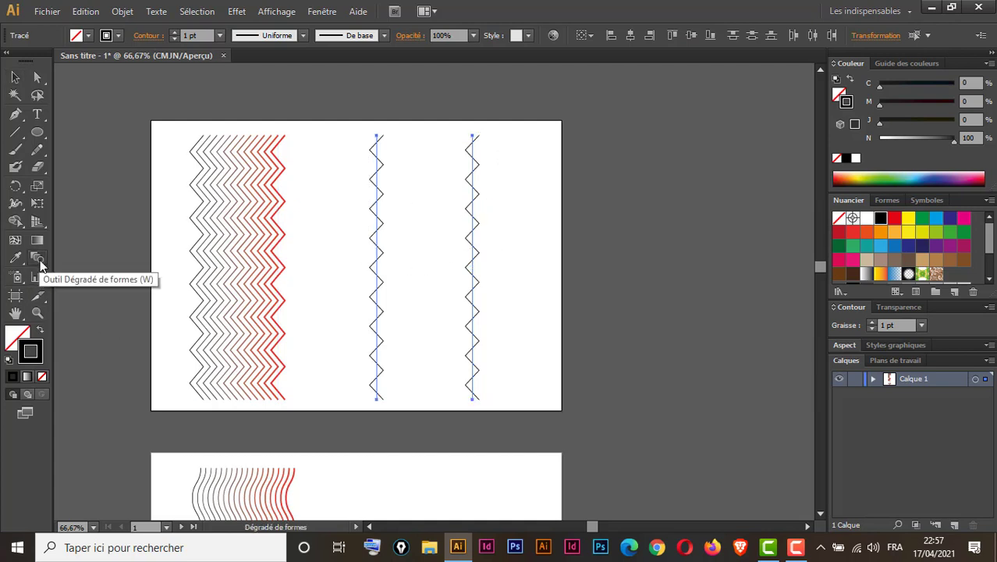
click(375, 135)
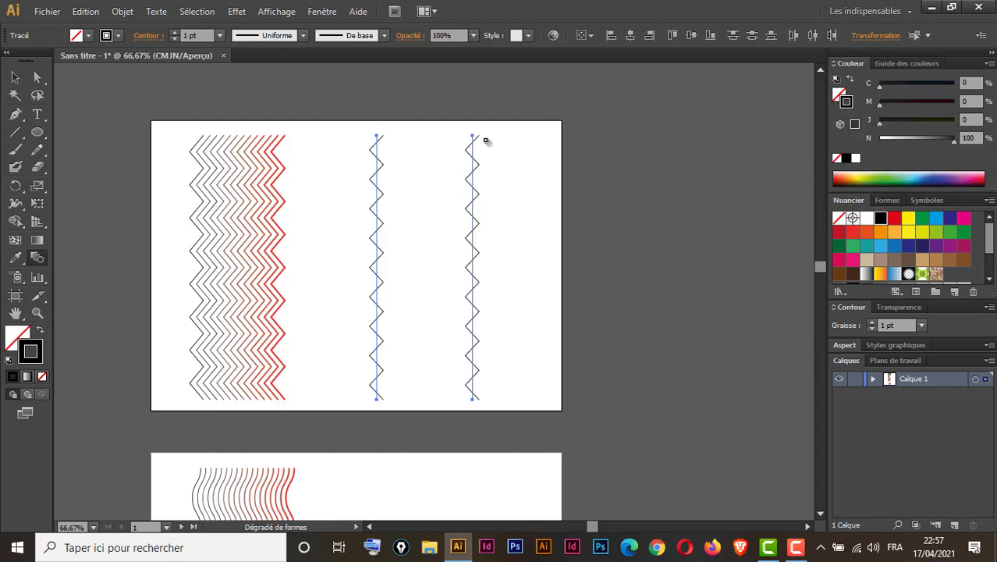
click(473, 136)
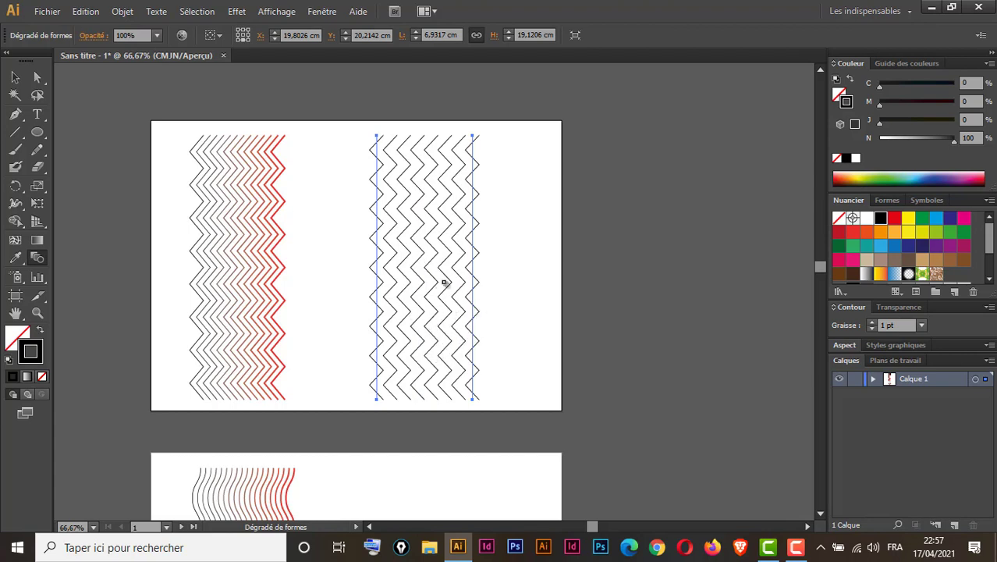
Step: Set the zigzag blend's spacing to Specified Steps with 20 steps
double_click(37, 259)
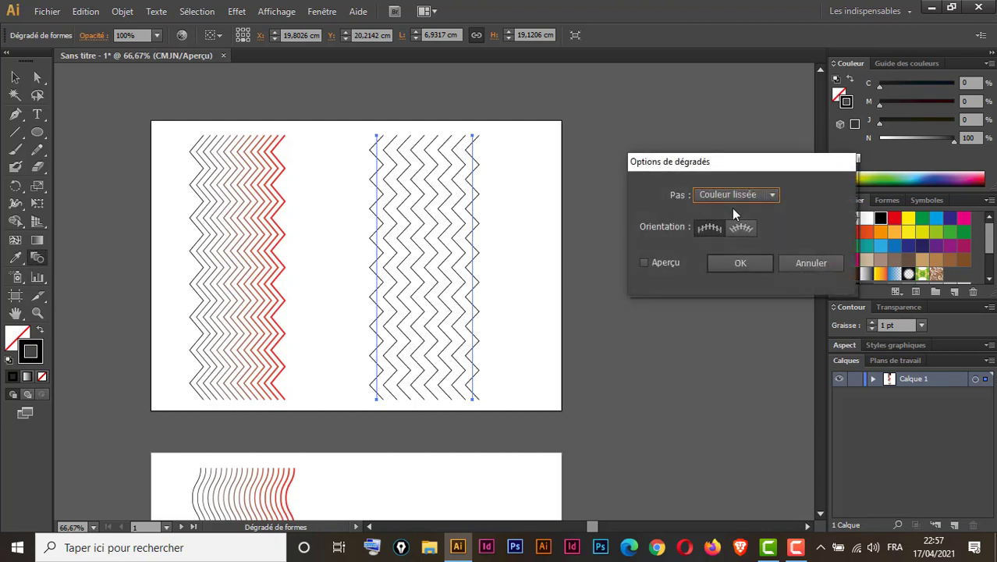
drag(752, 171, 683, 164)
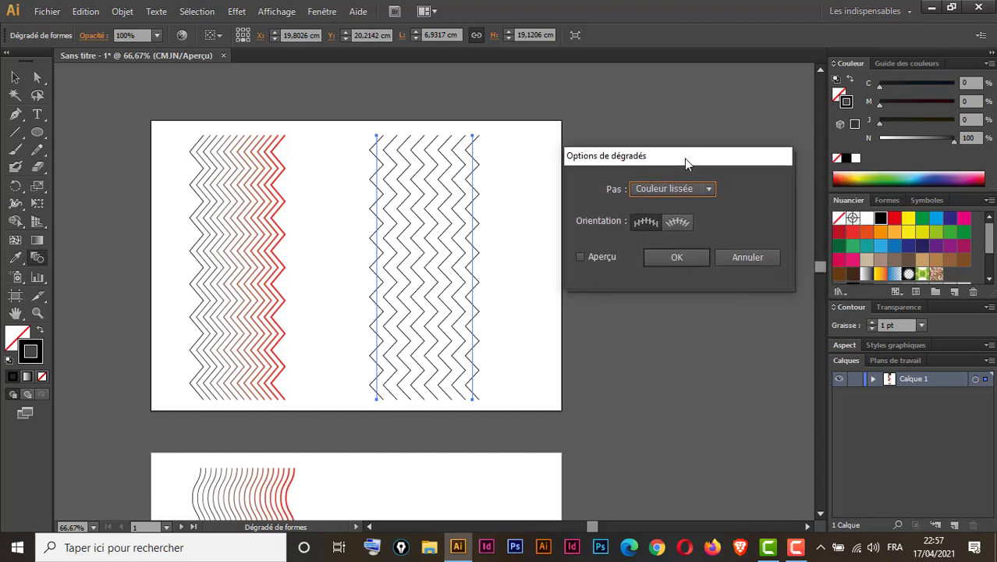
click(574, 255)
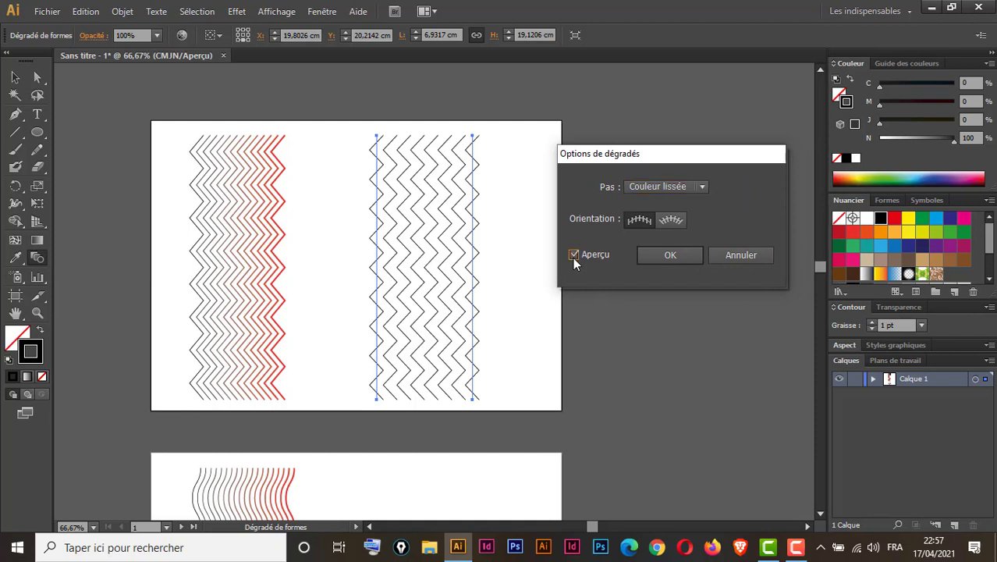
click(700, 188)
click(662, 220)
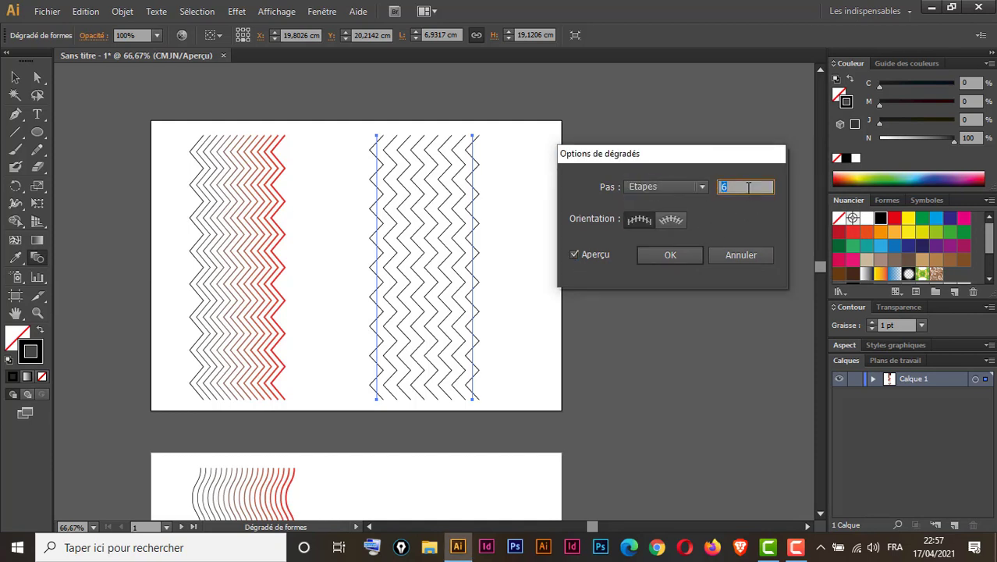
key(Up)
key(Up)
key(Up)
key(Up)
key(Up)
key(Up)
key(Up)
key(Up)
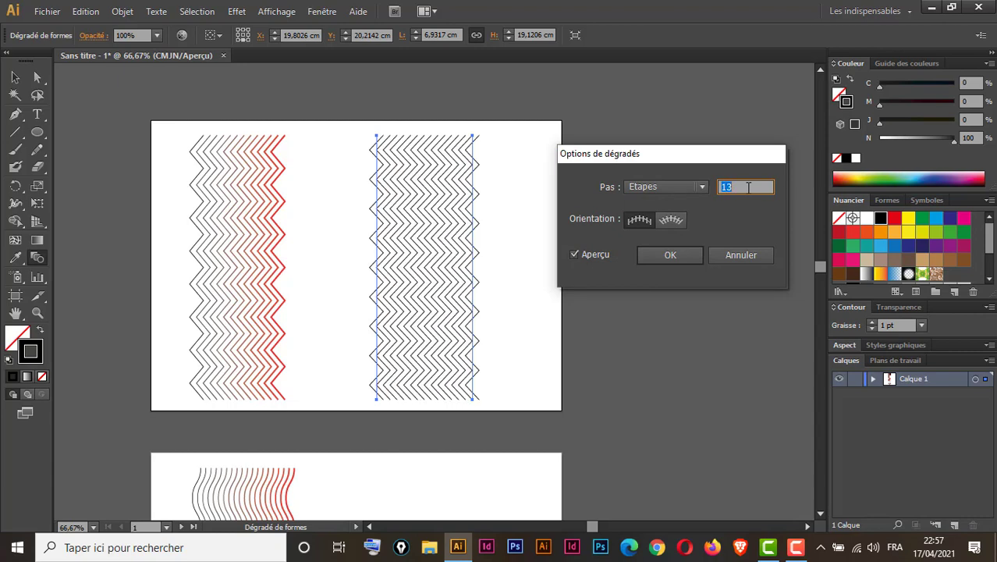
key(Up)
key(Up)
key(Up)
key(Up)
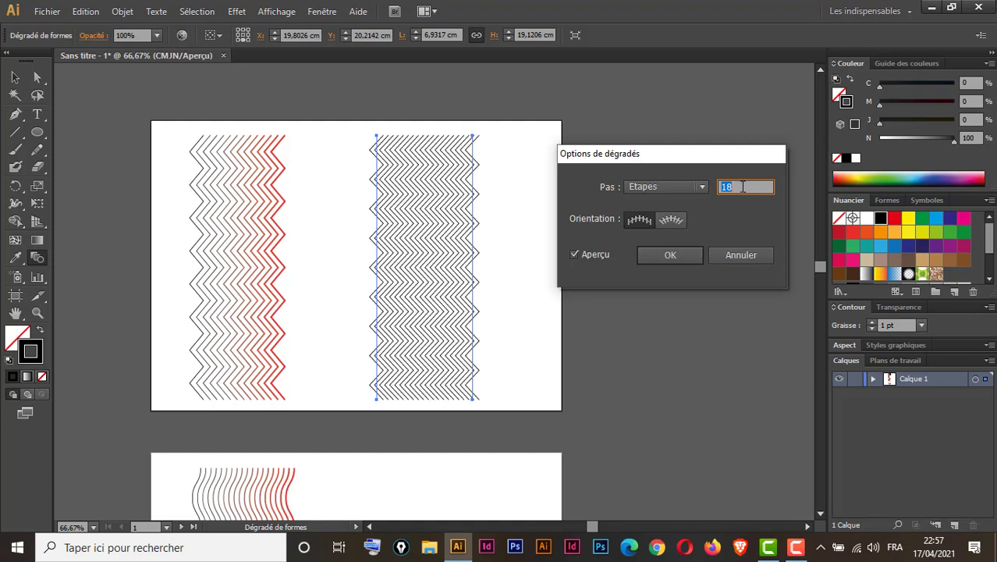
key(Up)
key(Up)
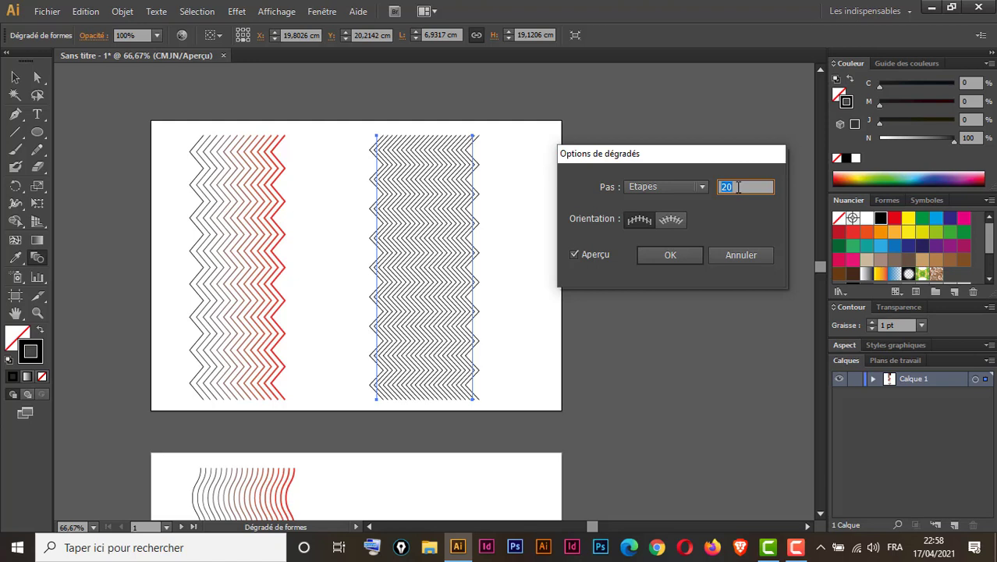
click(675, 255)
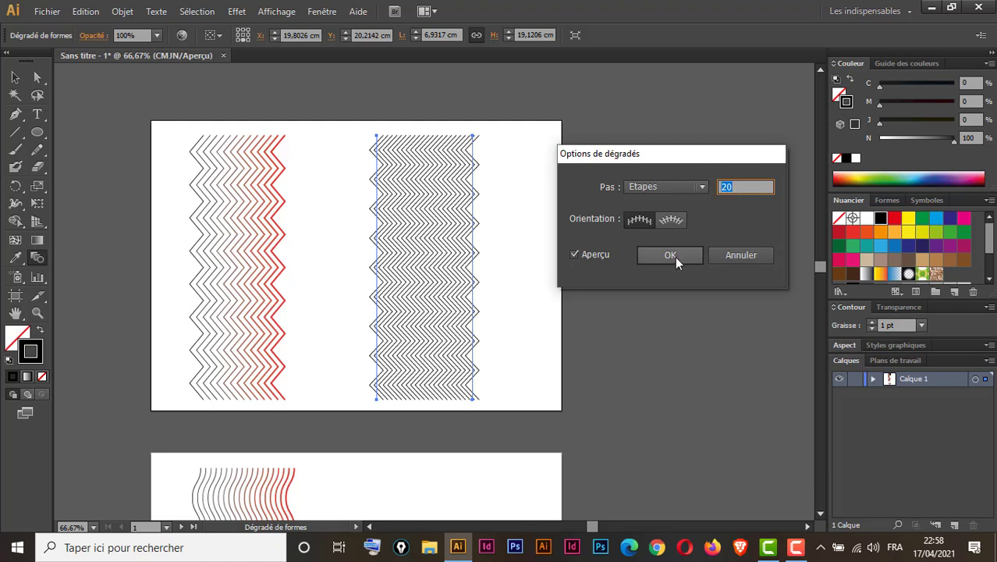
Step: Colour the blend's rightmost zigzag red and give it a 3 pt stroke
click(37, 77)
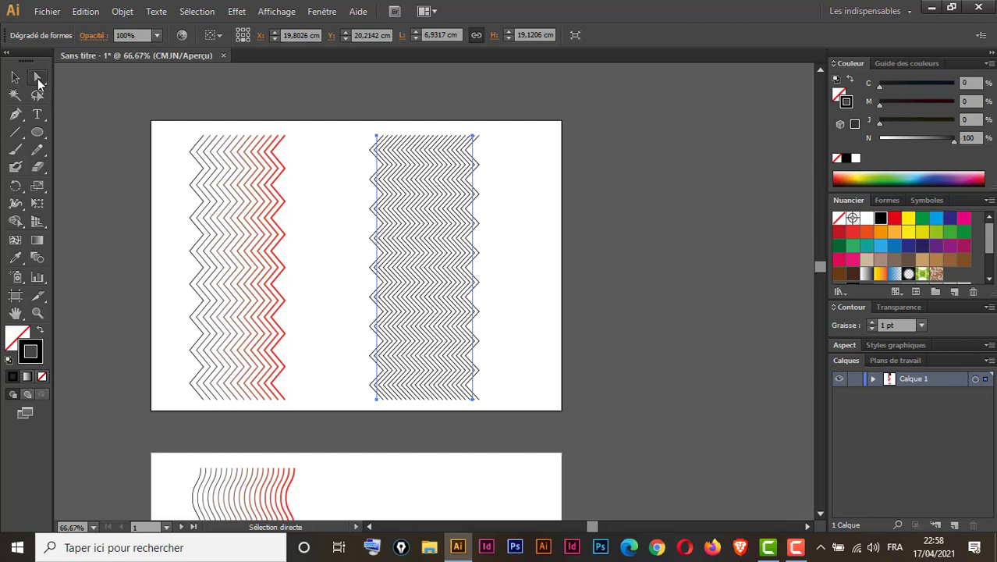
drag(499, 211, 446, 281)
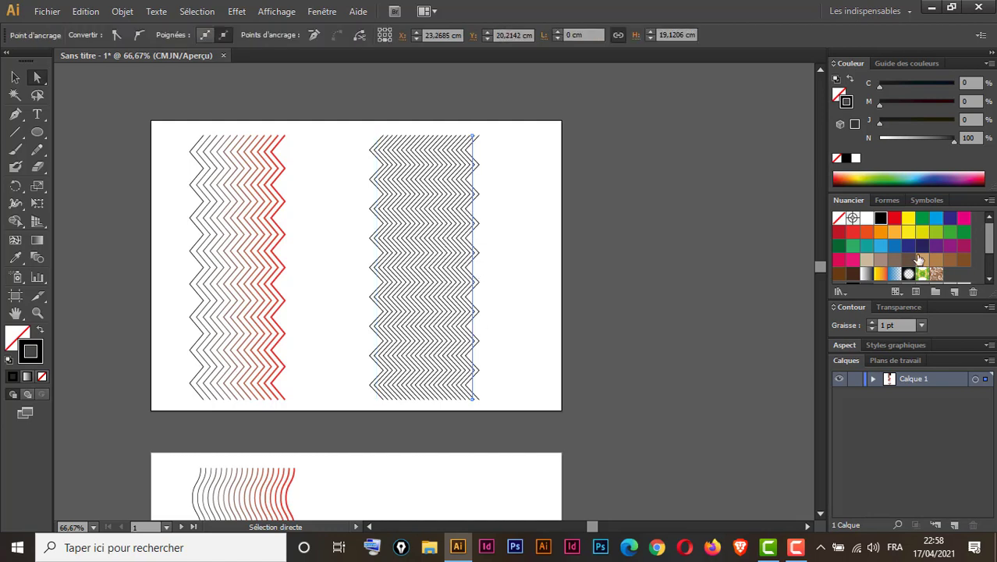
click(894, 219)
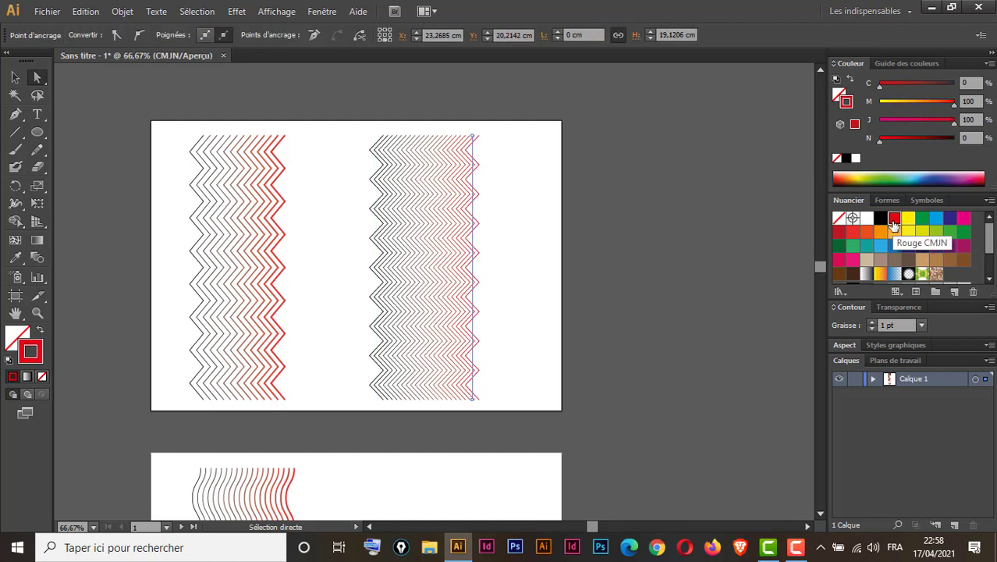
shift+click(377, 201)
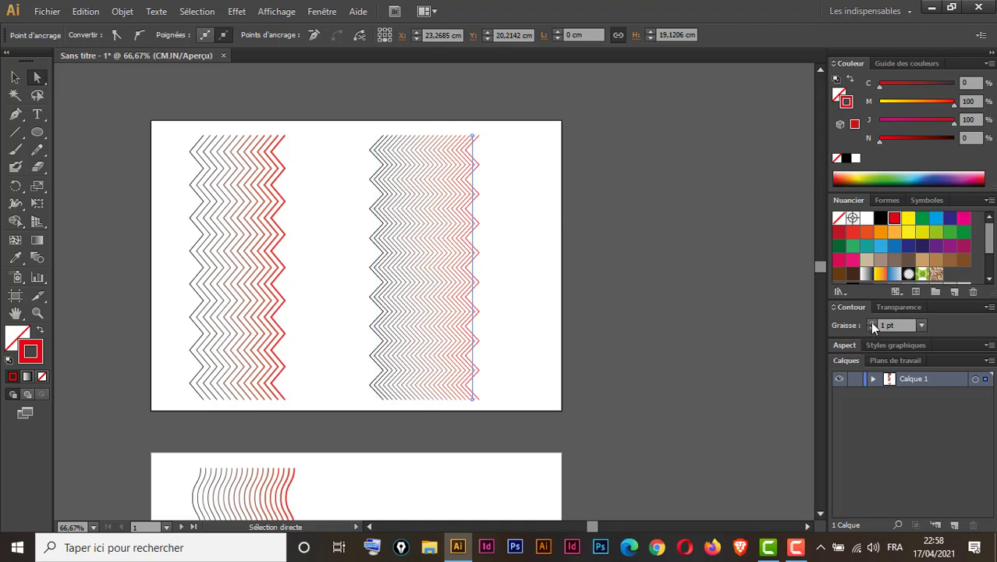
click(872, 323)
click(872, 323)
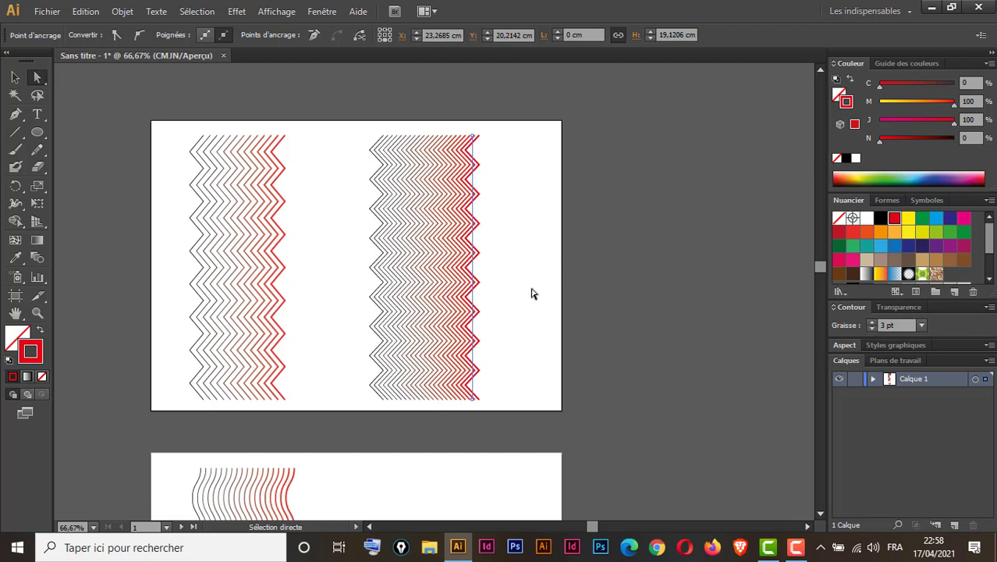
click(16, 78)
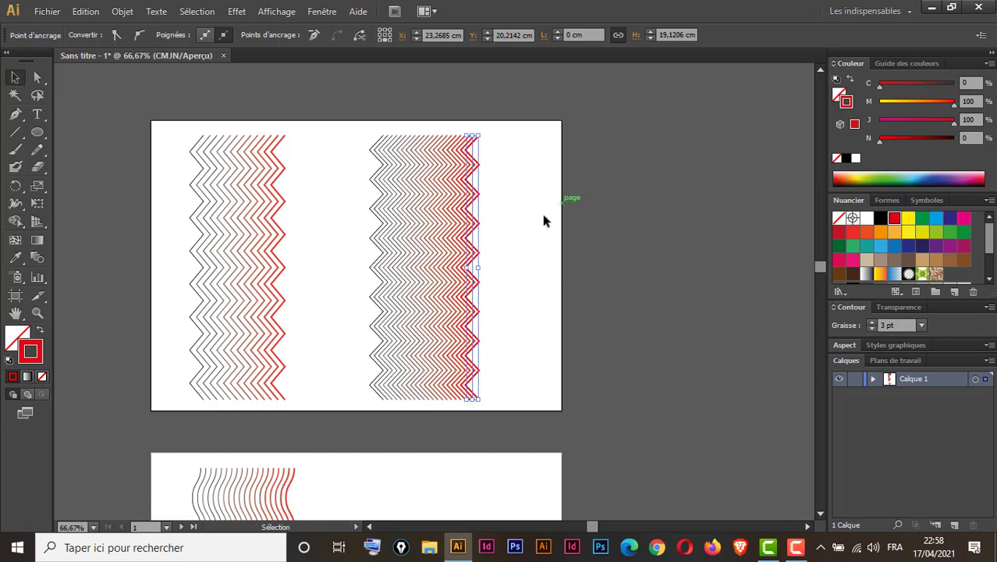
Step: Draw a tall vertical line beside the wavy lines on the second artboard
scroll(544, 221, down, 2)
scroll(544, 220, down, 2)
scroll(544, 222, down, 3)
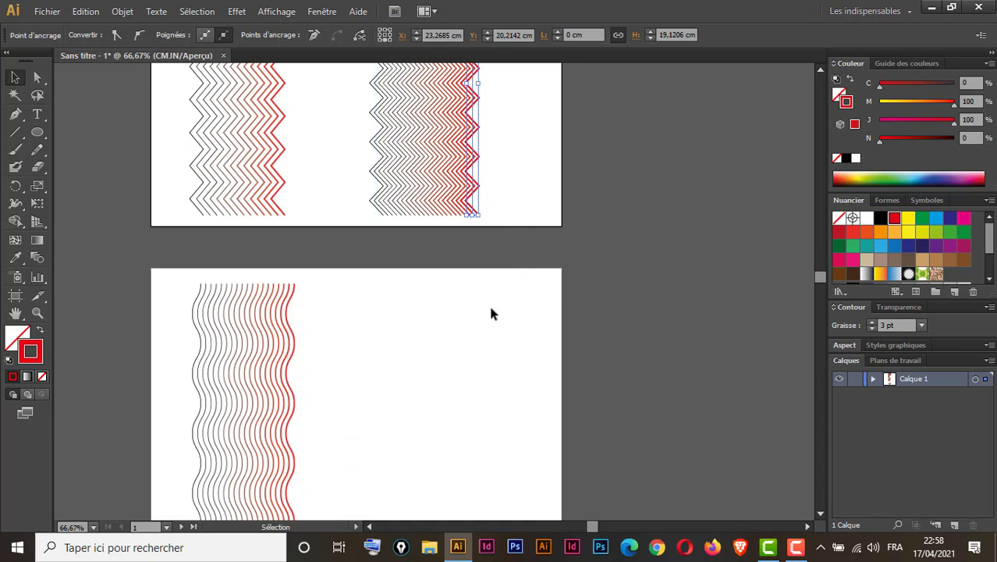
scroll(480, 316, down, 1)
scroll(469, 321, down, 2)
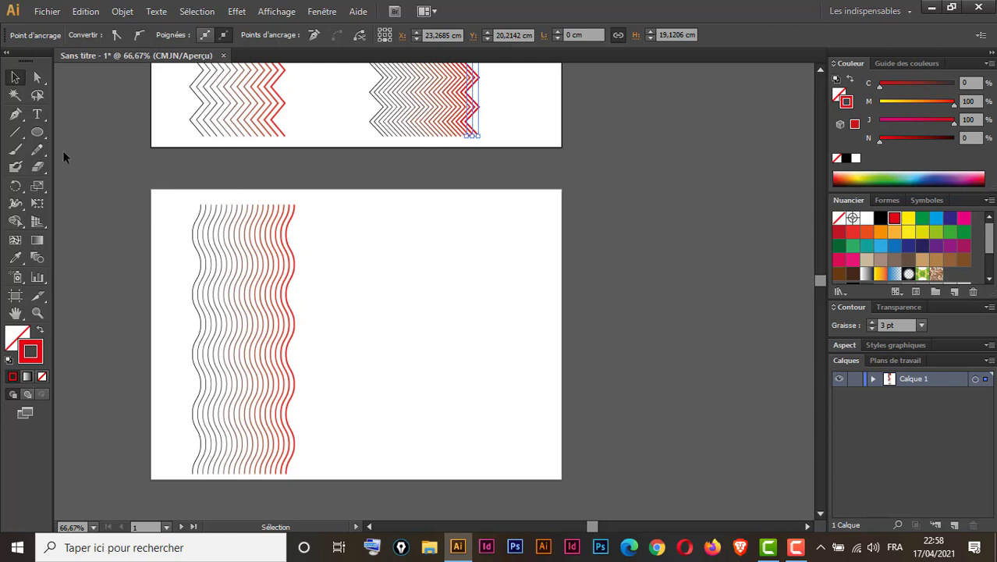
click(15, 132)
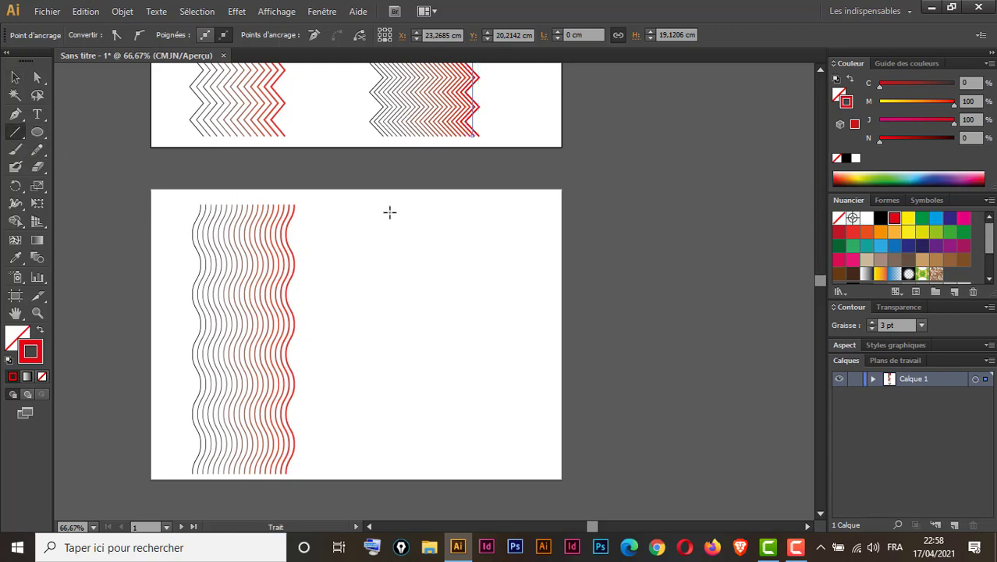
drag(388, 211, 403, 391)
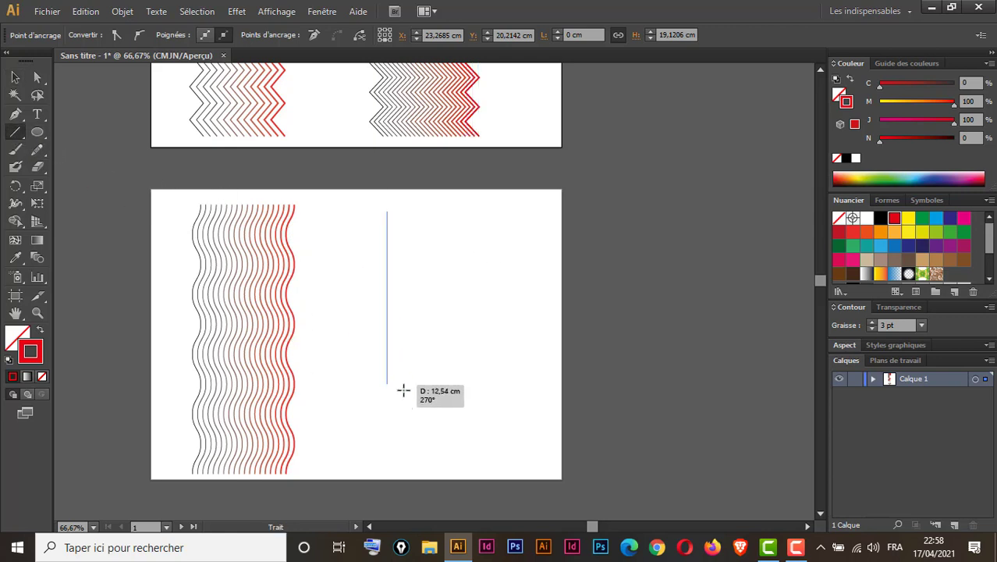
drag(403, 390, 413, 469)
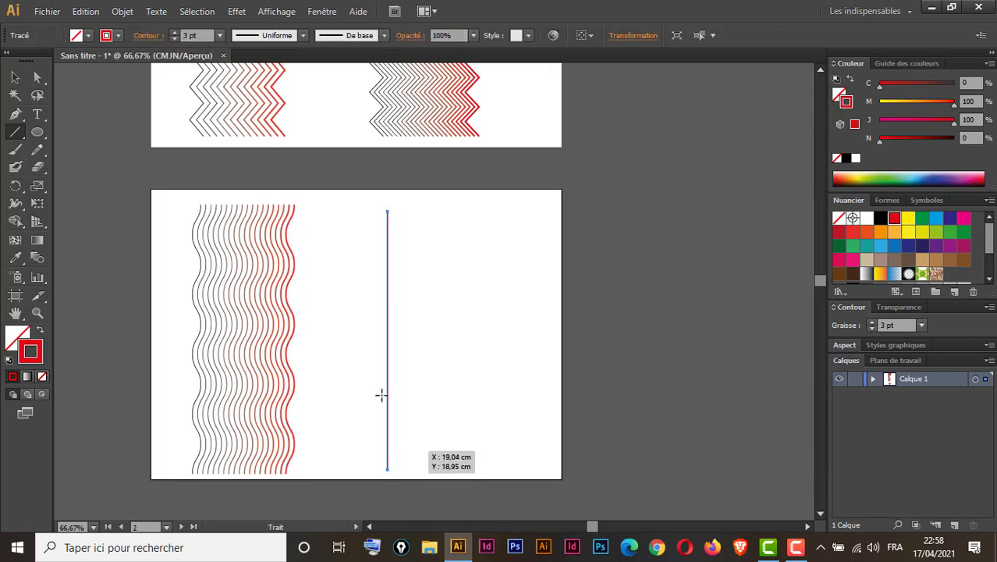
Step: Give the new line the default black 1 pt stroke with no fill
click(16, 76)
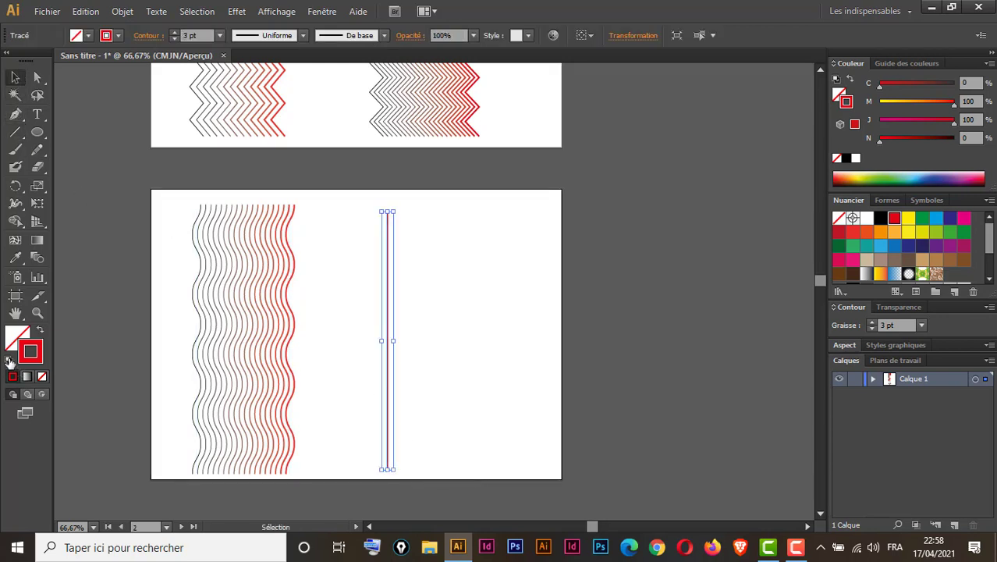
click(9, 360)
click(43, 376)
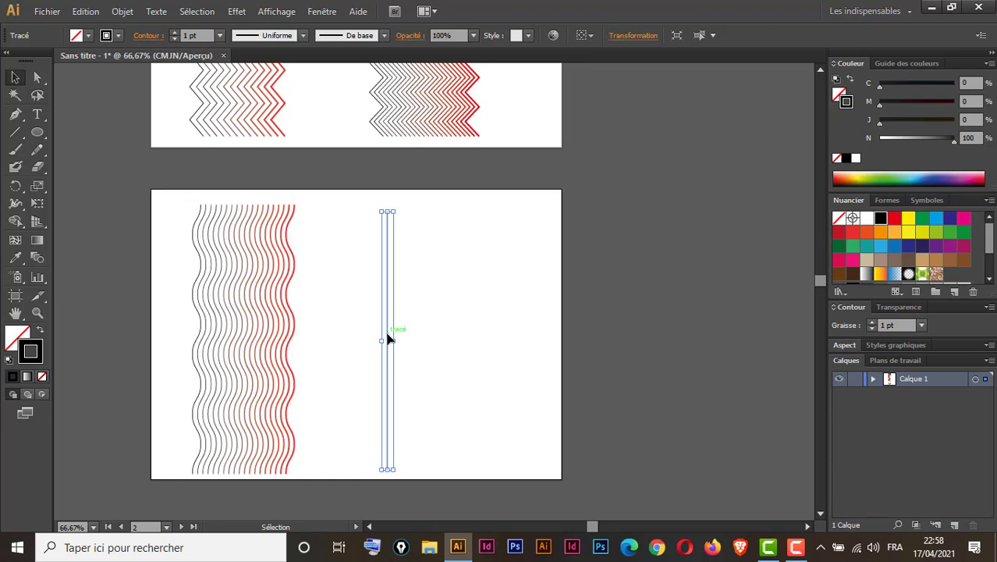
Step: Apply a previewed Zigzag effect to the line with rounded (Arrondi) points
click(237, 12)
mouse_move(300, 118)
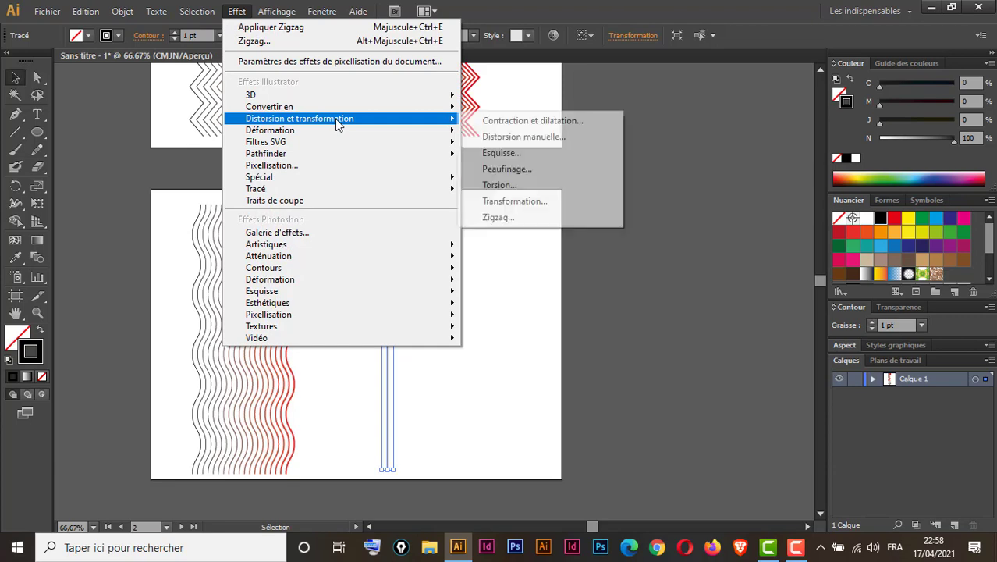
click(505, 219)
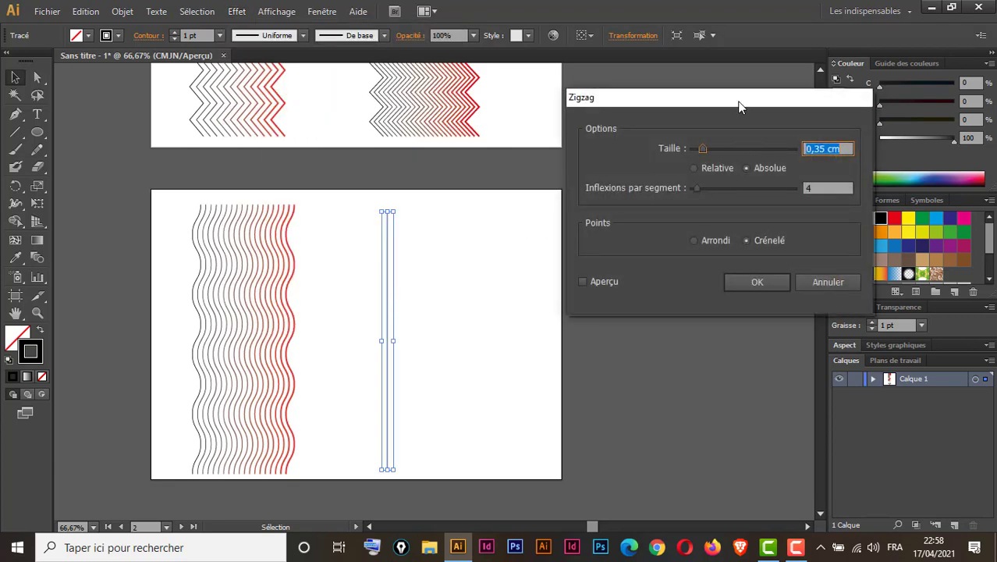
drag(739, 107, 695, 99)
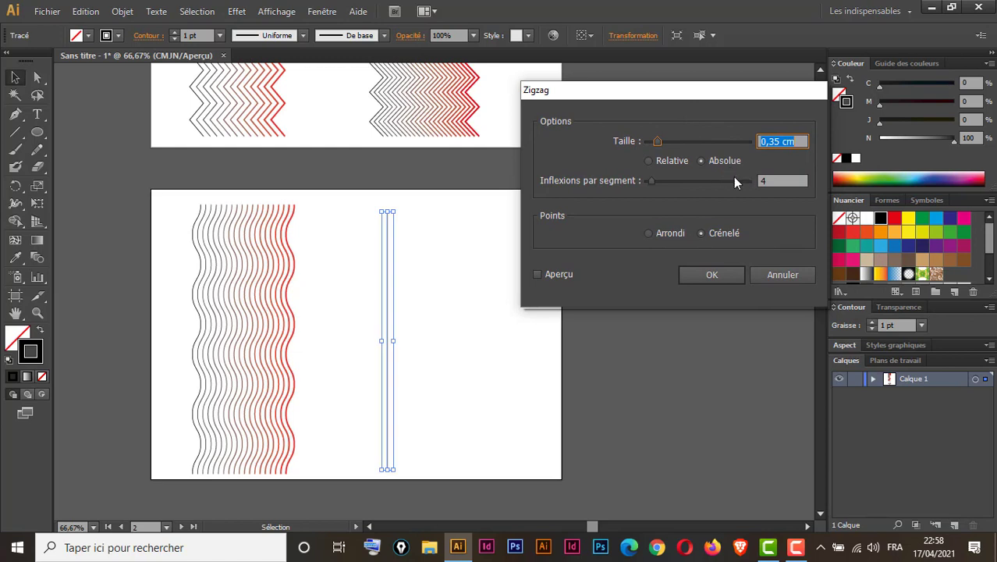
click(537, 274)
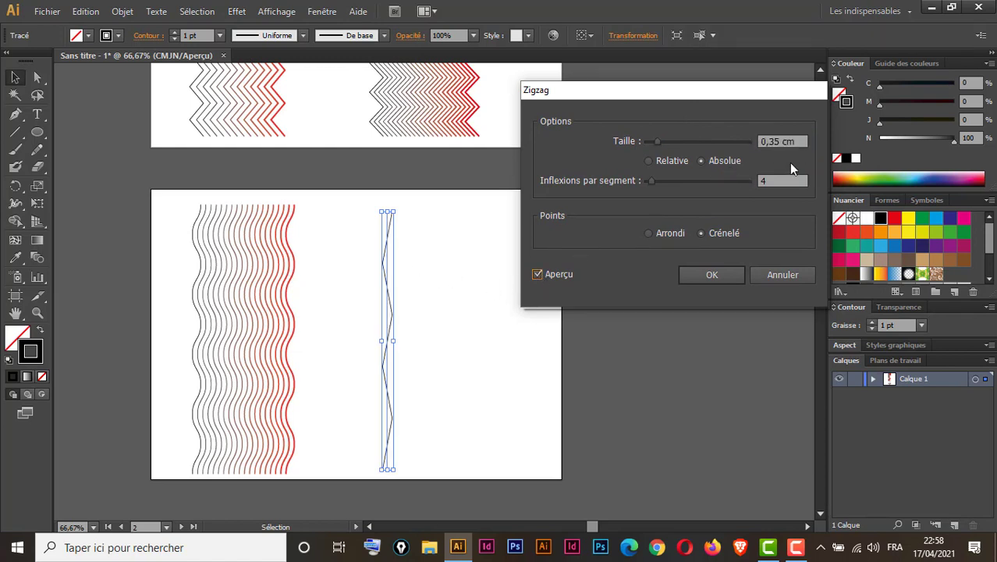
click(774, 182)
key(Up)
key(Up)
key(Up)
key(Up)
key(Up)
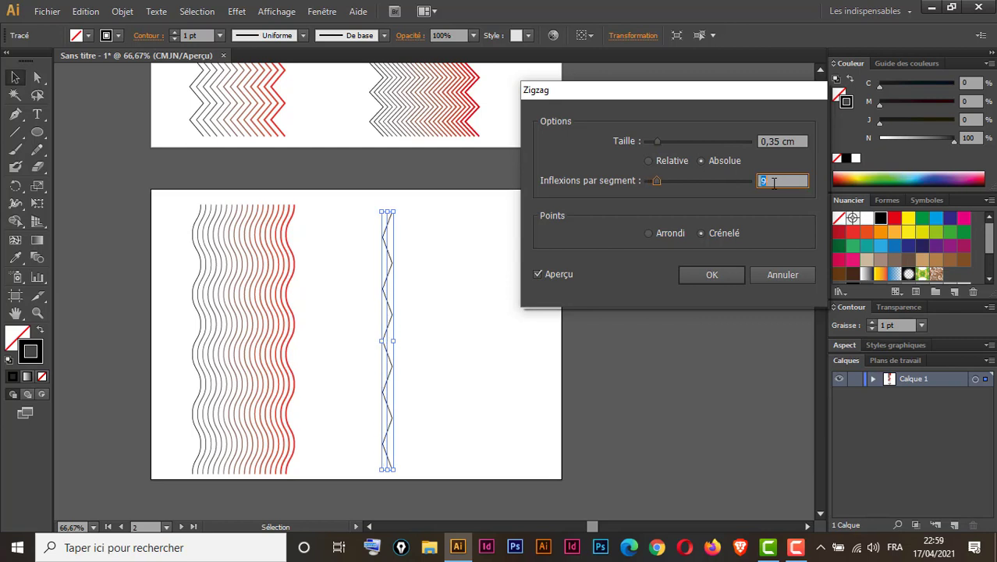
click(649, 233)
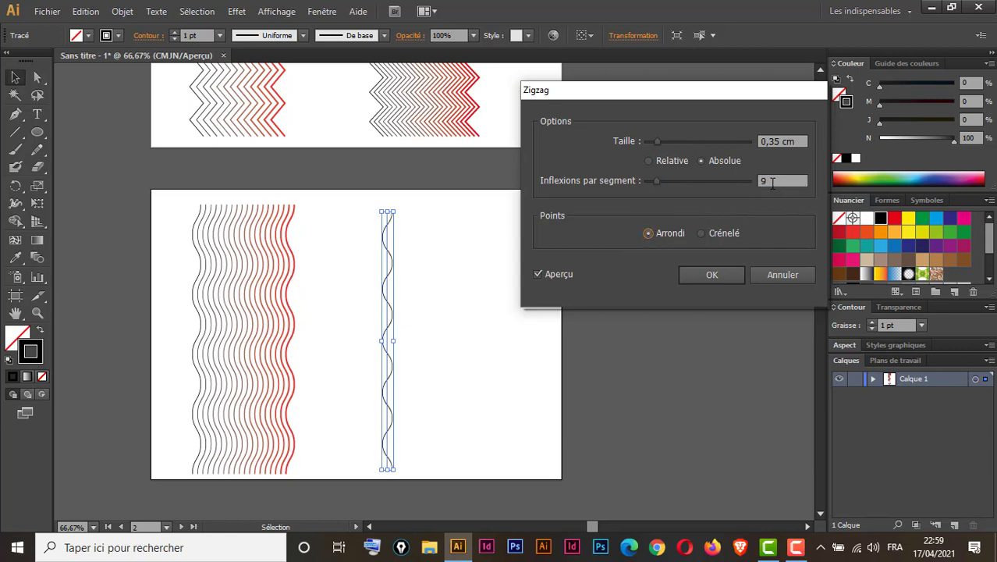
Step: Set the zigzag to 0,4 cm size and 8 ridges per segment, then confirm
click(776, 141)
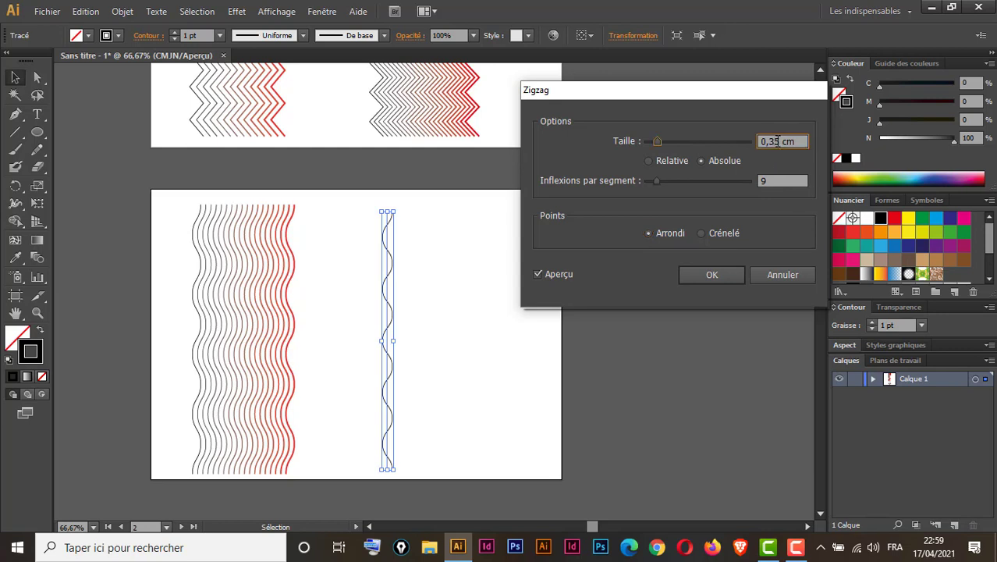
text(0,1)
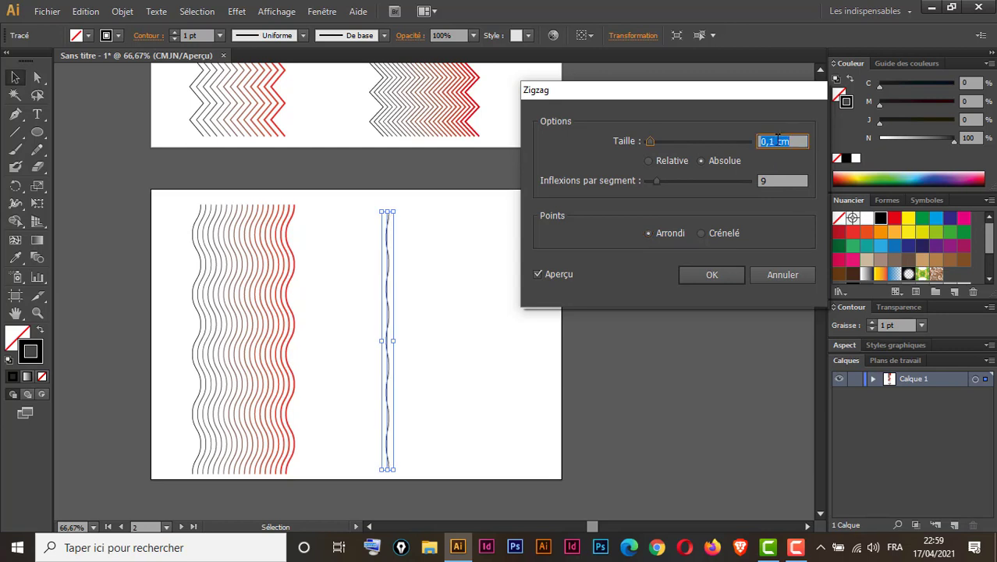
key(Down)
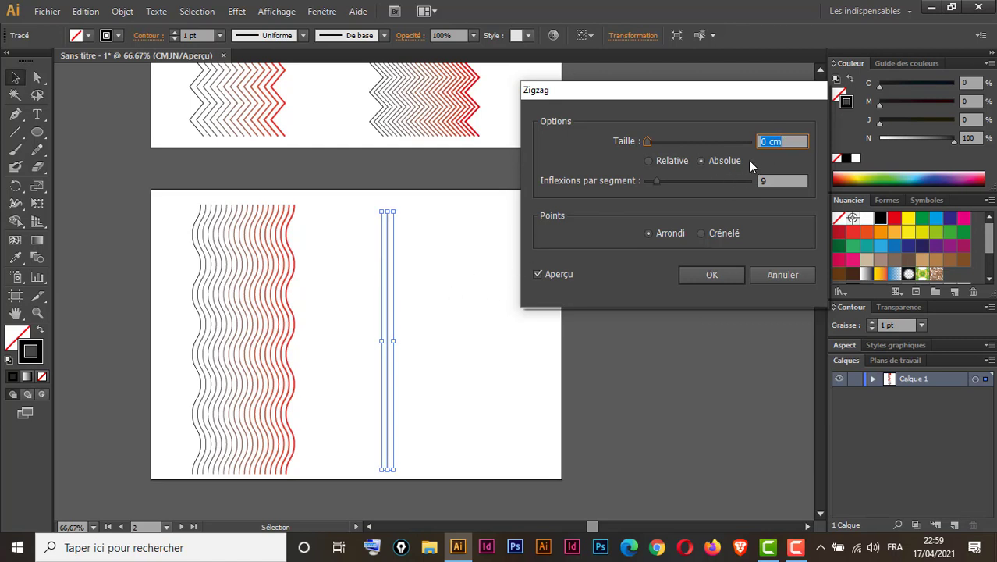
key(Up)
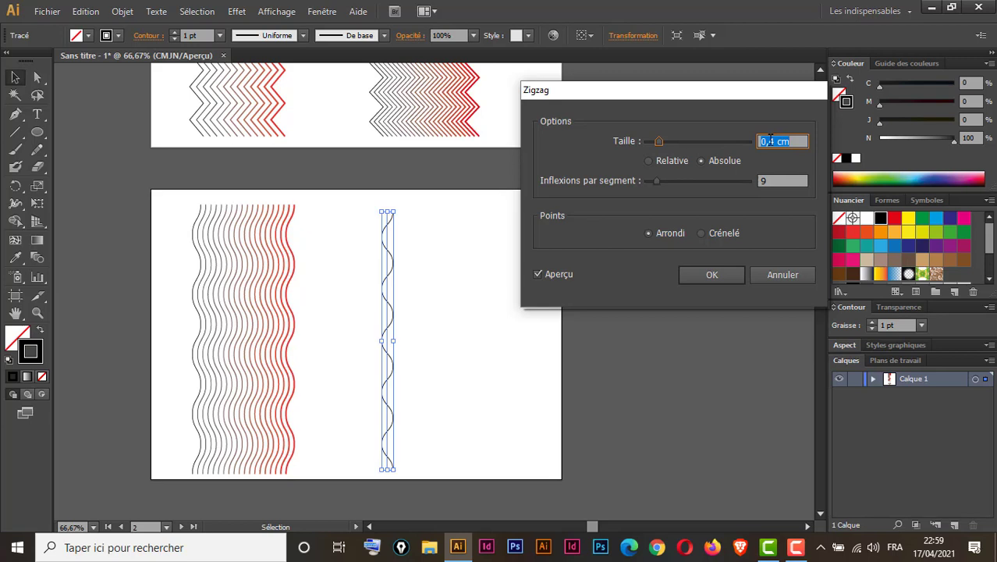
key(Up)
key(Up)
key(Up)
click(780, 181)
key(Down)
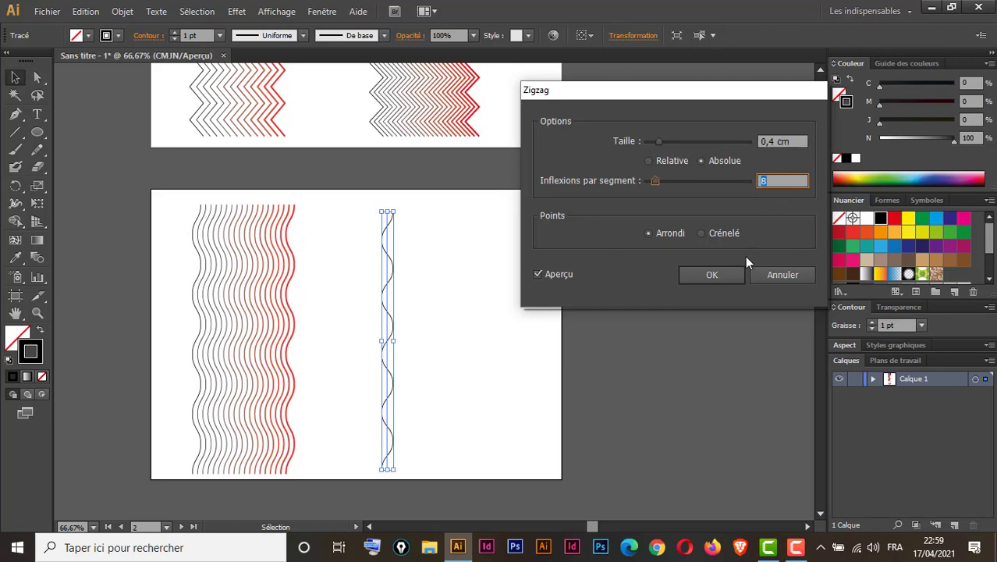
click(711, 275)
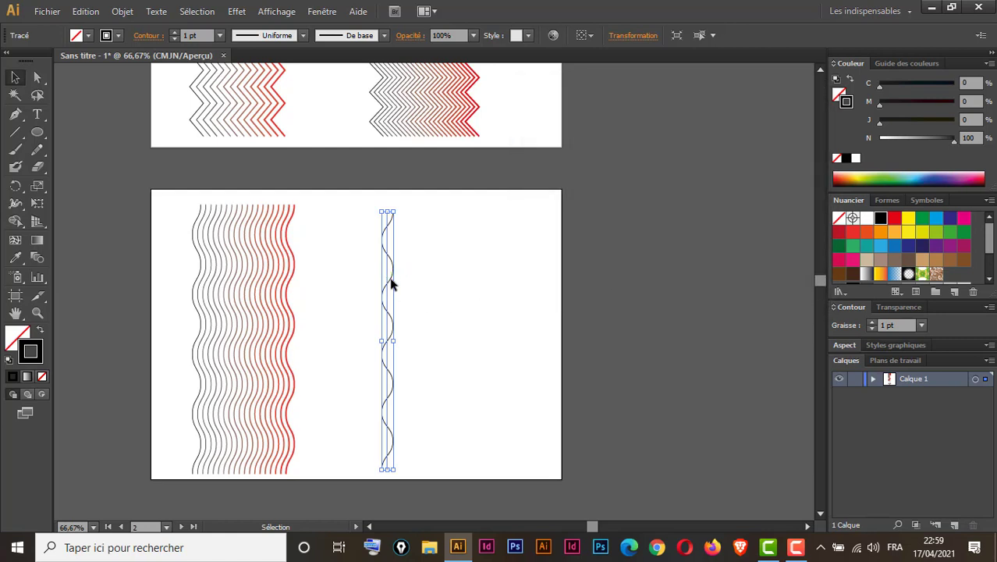
Step: Place a copy of the wavy line further right and stroke it red
mouse_move(390, 284)
mouse_down()
mouse_move(494, 288)
mouse_move(492, 280)
mouse_up()
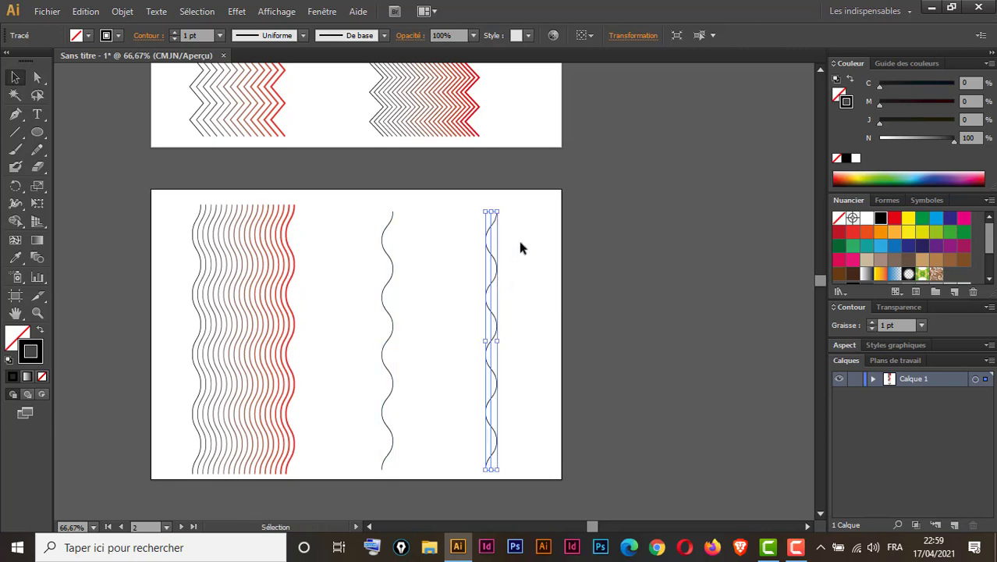
drag(518, 241, 490, 309)
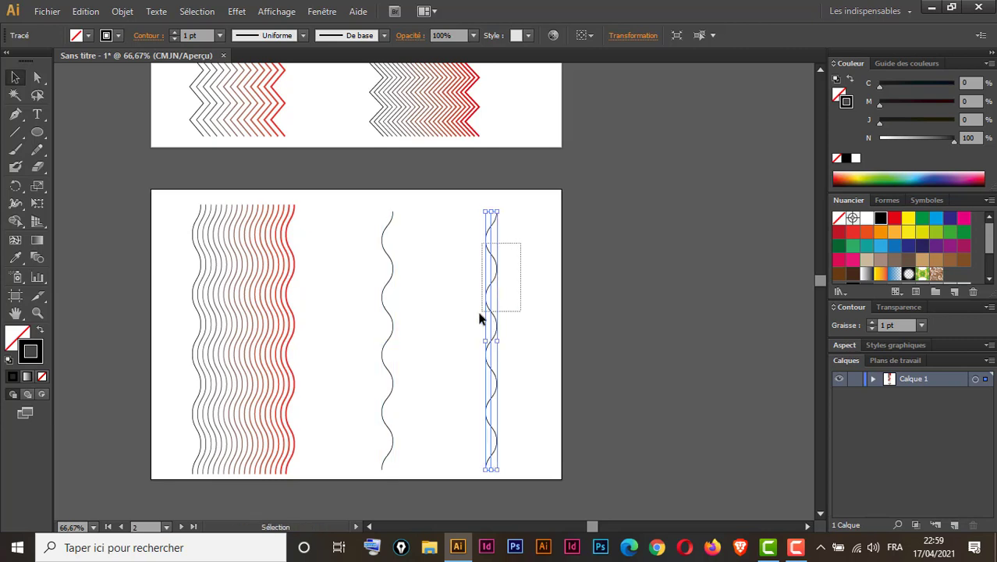
click(893, 222)
Step: Stroke the left wavy line blue and select both the blue and red lines
drag(520, 231, 345, 350)
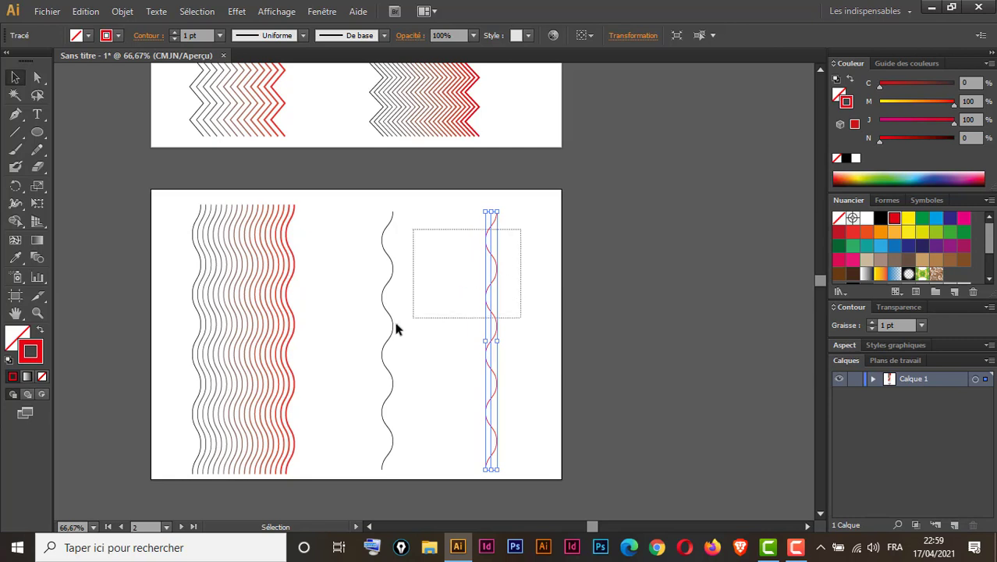
click(515, 312)
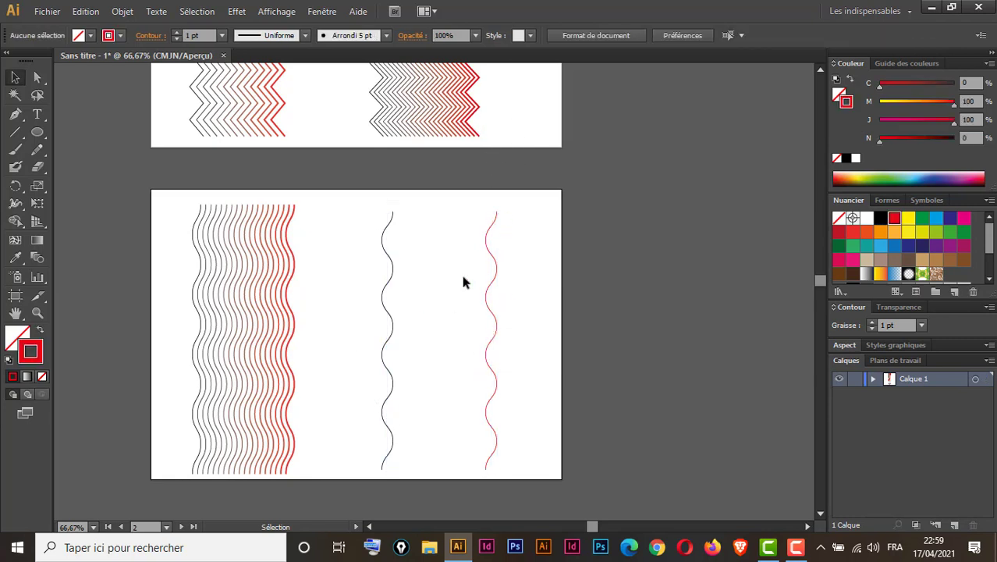
drag(519, 264, 355, 352)
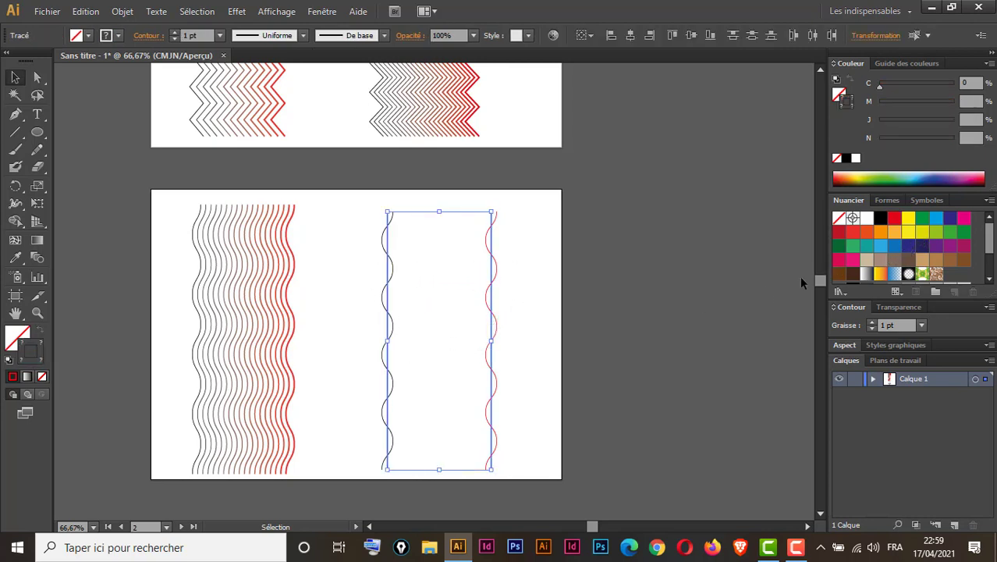
click(351, 303)
drag(363, 263, 400, 308)
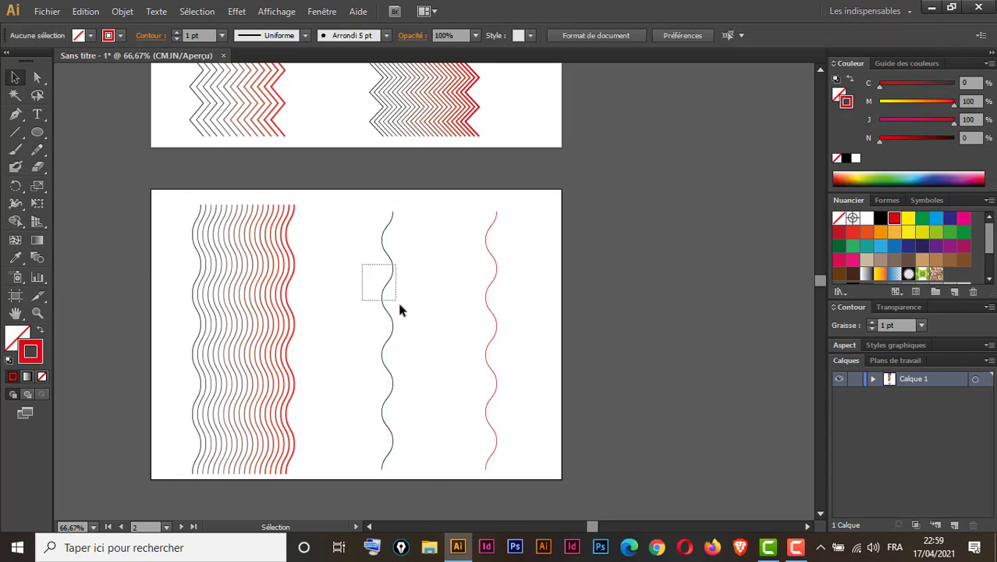
click(894, 245)
drag(360, 247, 531, 332)
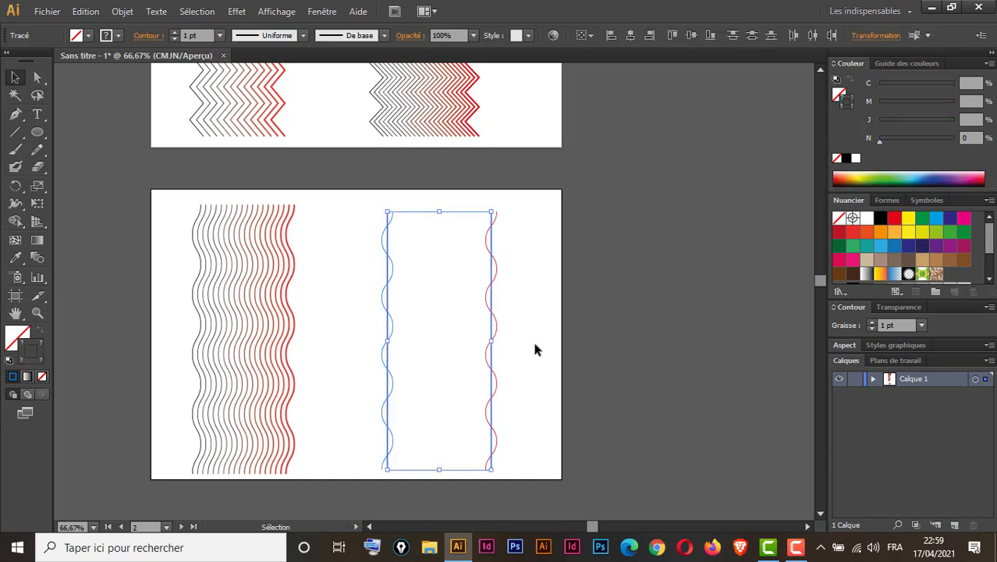
click(36, 258)
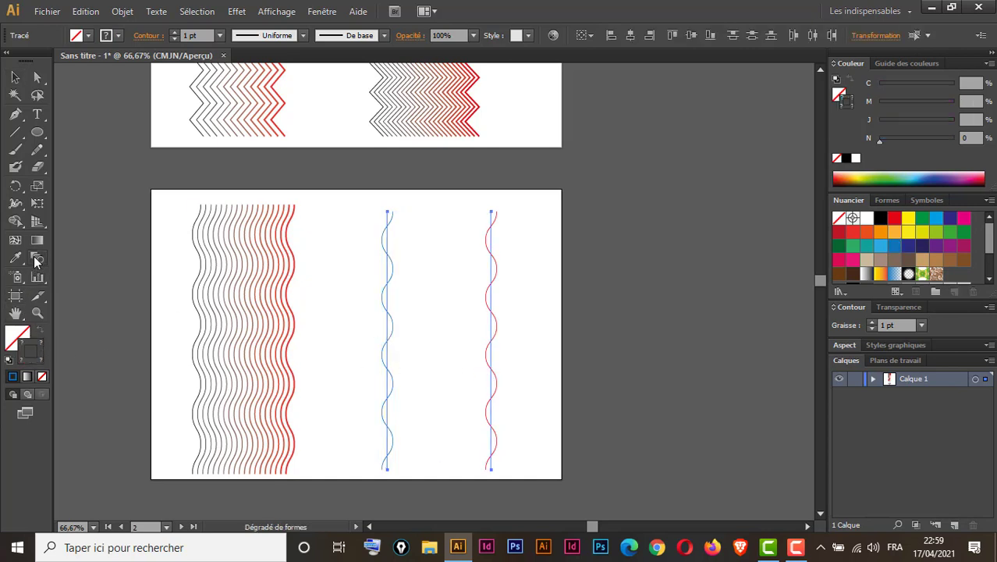
Step: Blend the blue and red wavy lines using 24 specified steps
click(390, 213)
click(491, 214)
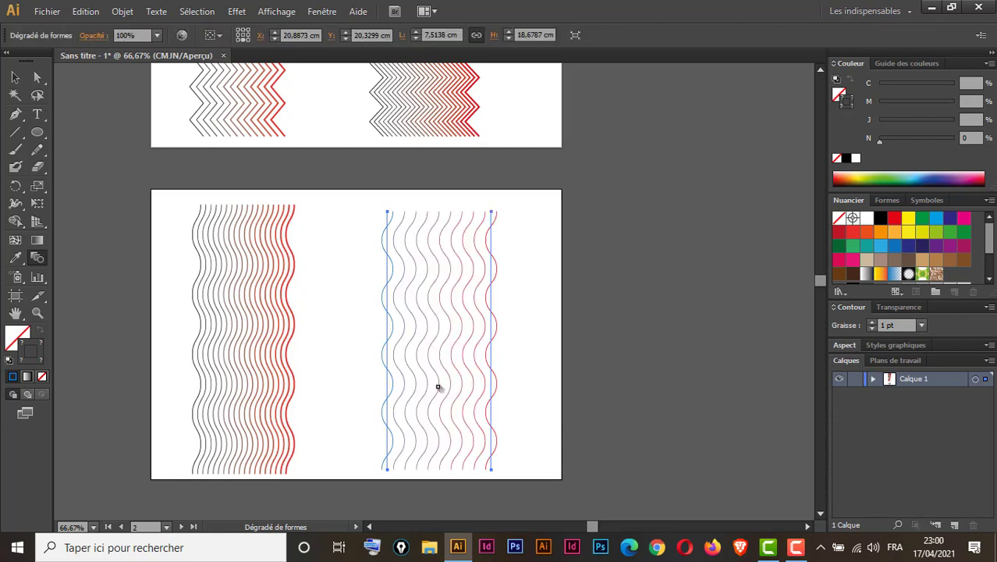
double_click(37, 260)
click(574, 255)
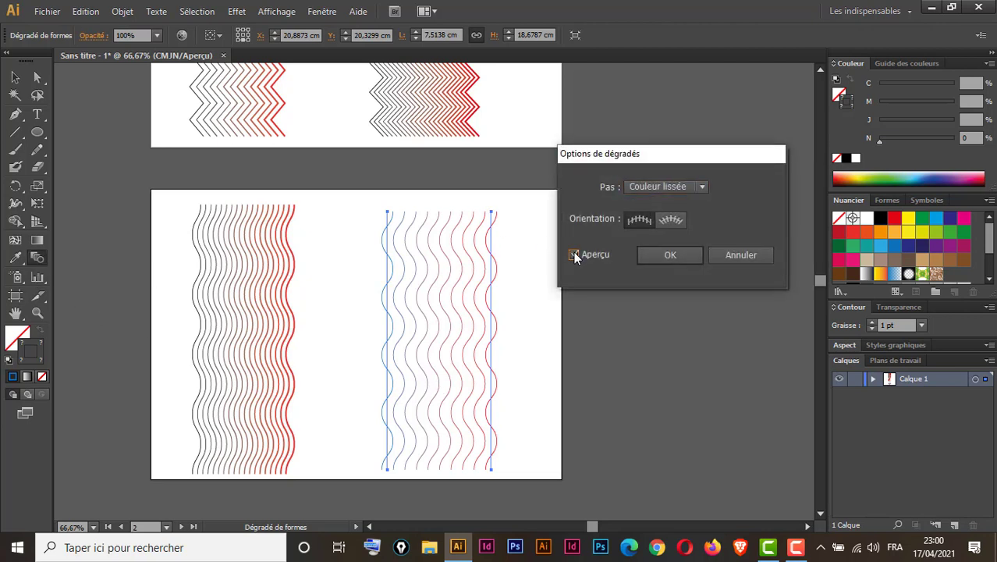
click(679, 188)
click(675, 218)
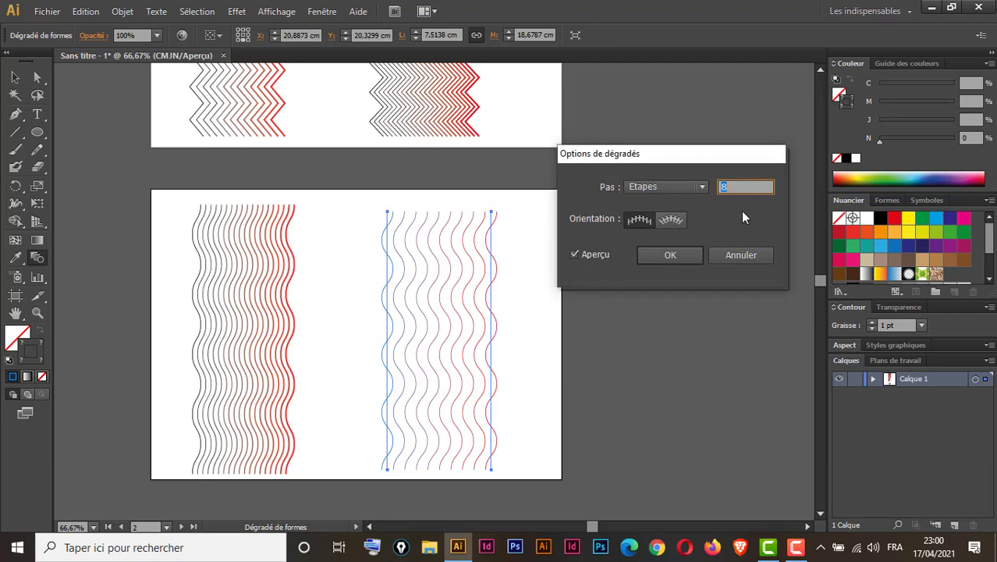
scroll(749, 188, up, 2)
scroll(748, 188, up, 3)
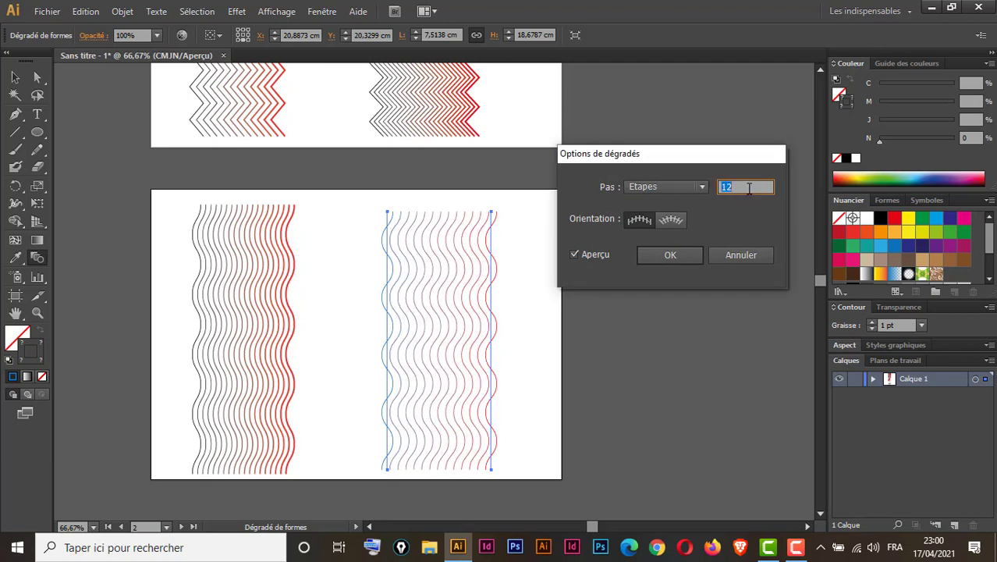
scroll(748, 188, up, 3)
scroll(749, 188, up, 3)
scroll(748, 188, up, 2)
scroll(748, 188, up, 2)
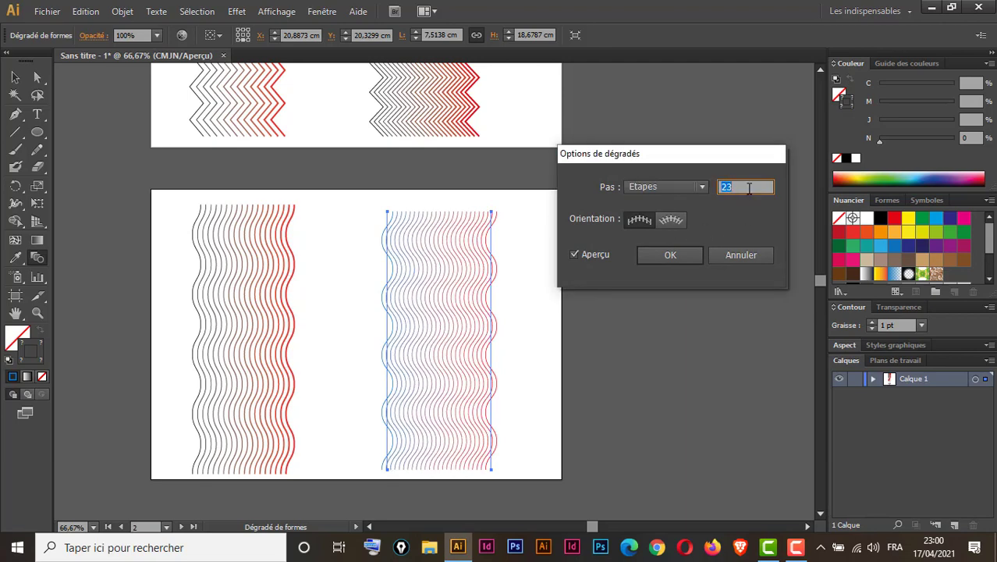
scroll(748, 188, up, 1)
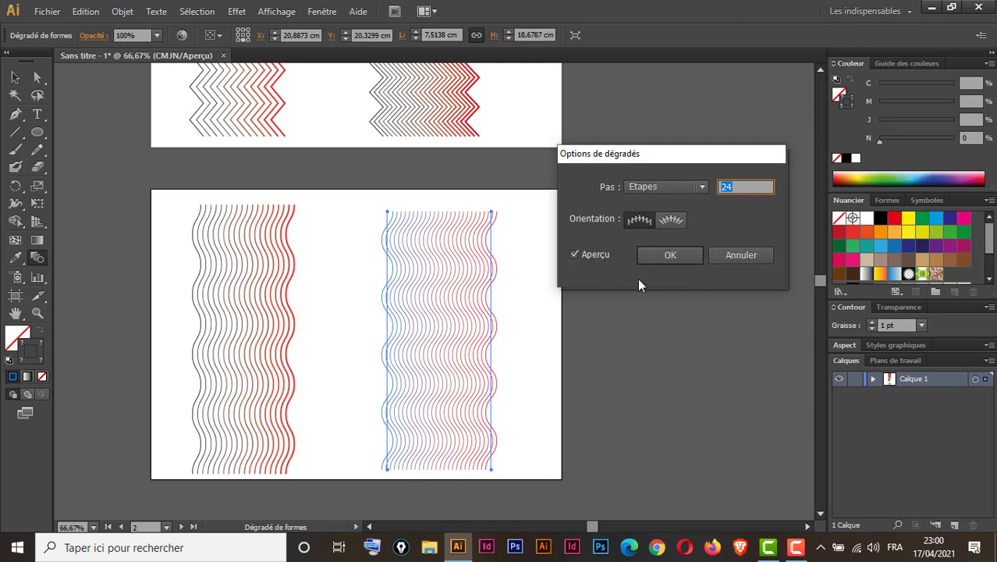
click(667, 253)
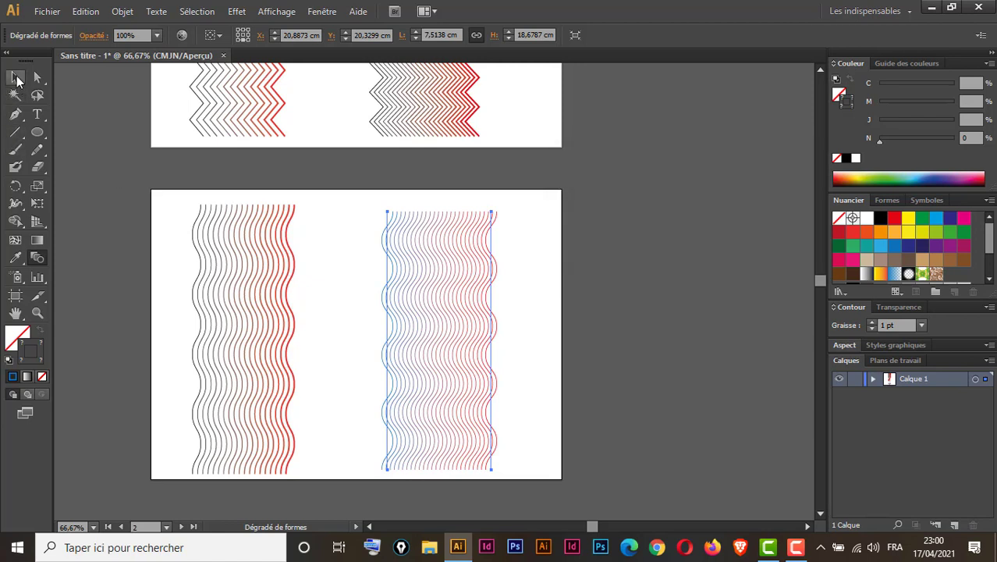
Step: Resize the blue-to-red blend to about 7.3 cm wide
click(17, 78)
click(523, 253)
drag(532, 241, 352, 357)
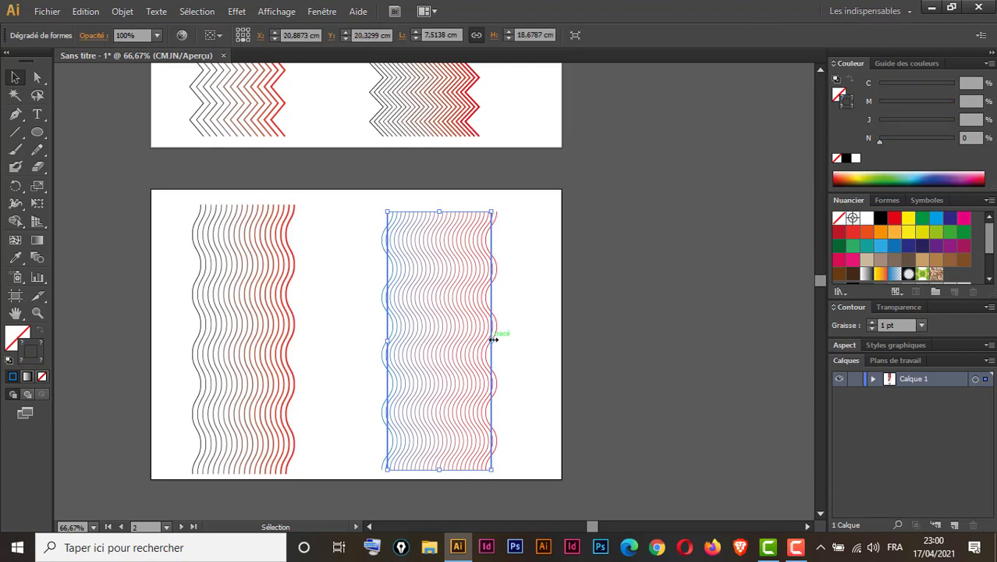
drag(493, 340, 460, 341)
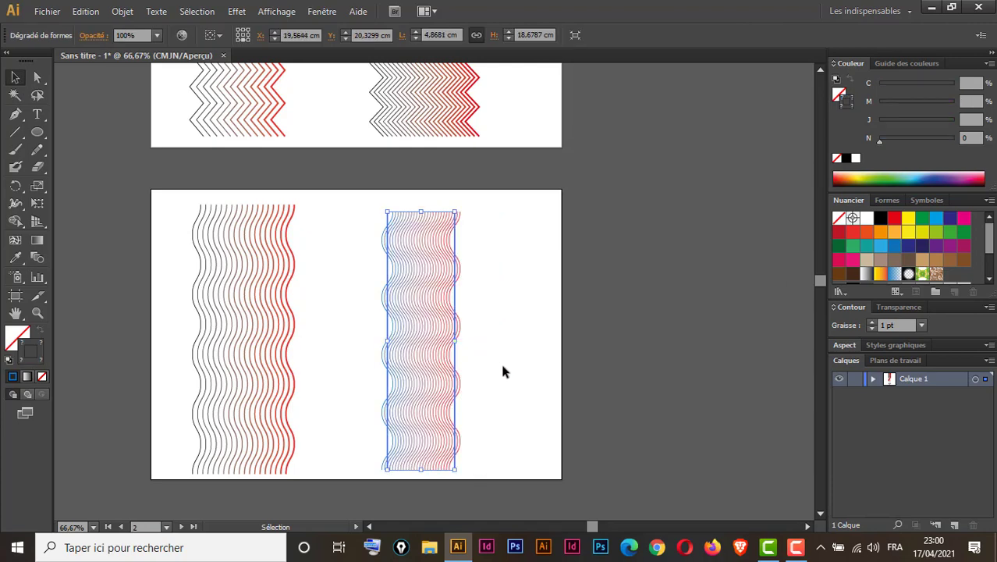
click(503, 367)
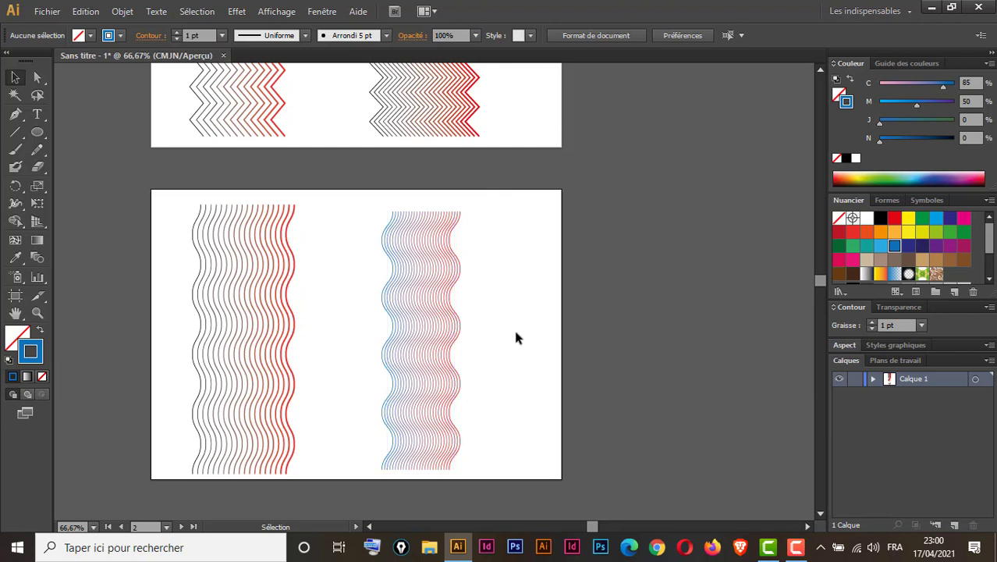
click(459, 340)
drag(459, 340, 490, 343)
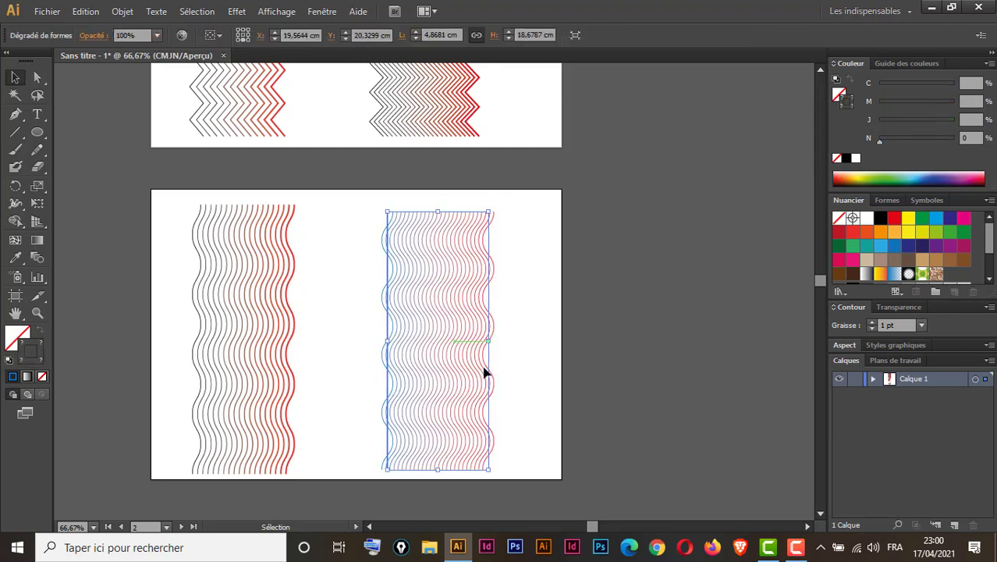
click(523, 390)
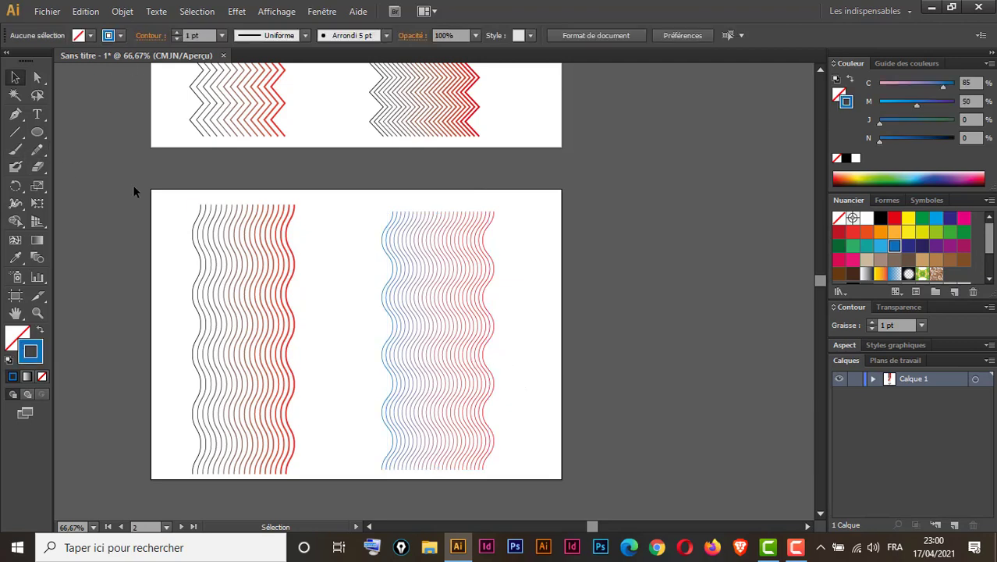
Step: On the third artboard, move the curved black-to-red zigzag blend left, past the artboard edge
scroll(299, 220, down, 2)
scroll(300, 220, down, 4)
scroll(303, 227, down, 5)
scroll(303, 226, down, 2)
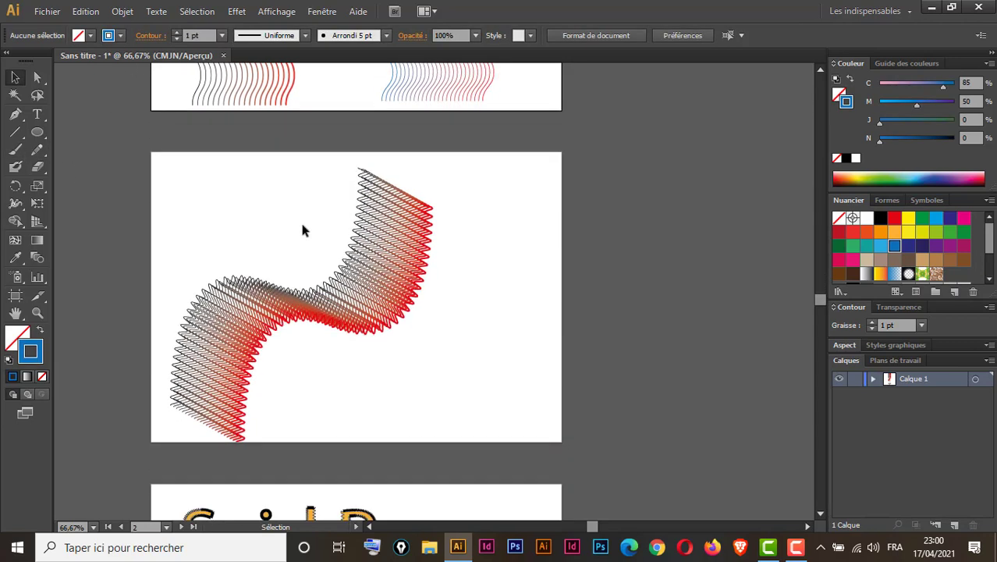
mouse_move(425, 310)
mouse_down()
mouse_move(533, 326)
mouse_move(455, 313)
mouse_move(312, 319)
mouse_move(256, 297)
mouse_move(258, 287)
mouse_move(262, 306)
mouse_up()
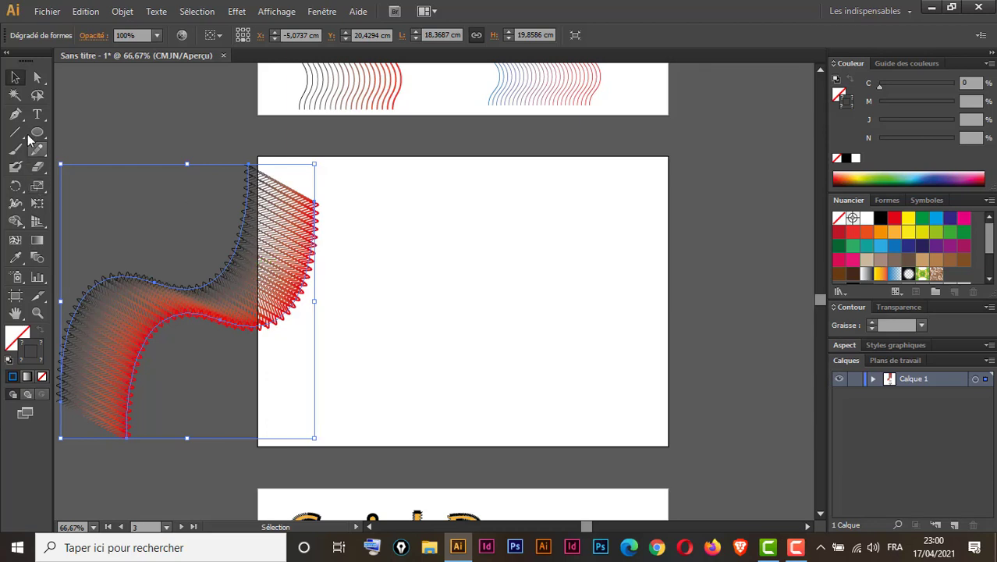
click(15, 113)
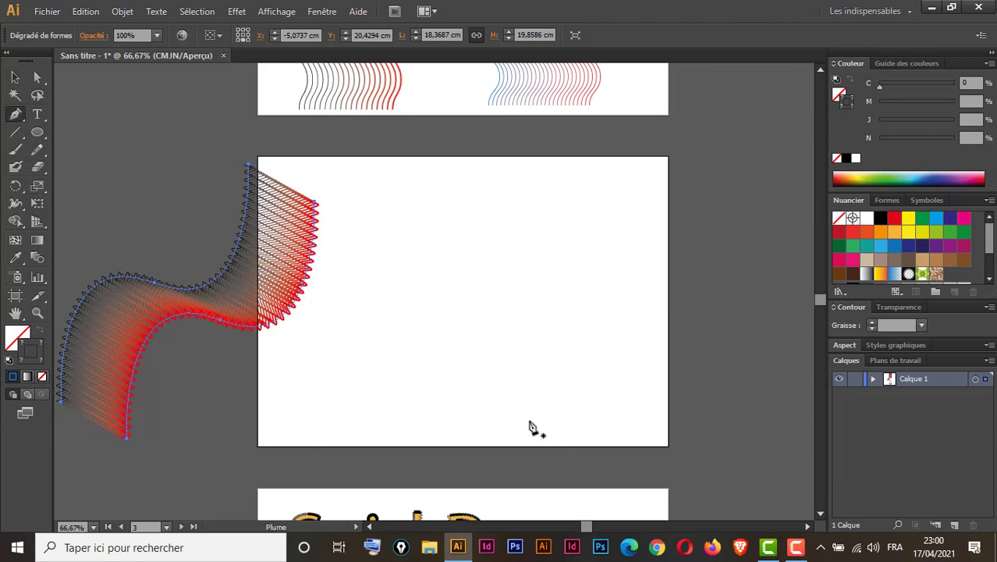
Step: Draw a path from the artboard's lower left to upper right, bent into an S-curve
ctrl+click(304, 422)
click(303, 416)
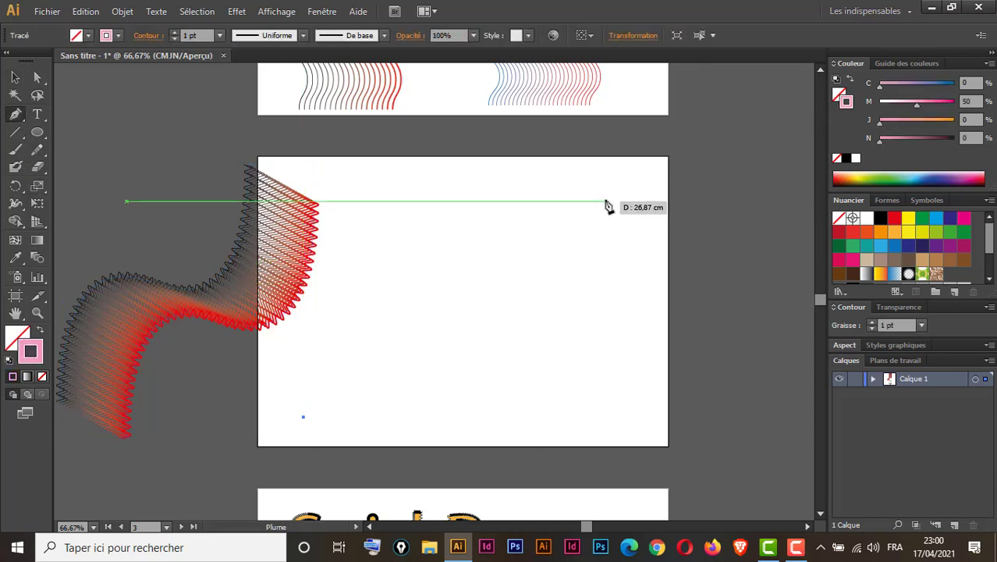
click(613, 202)
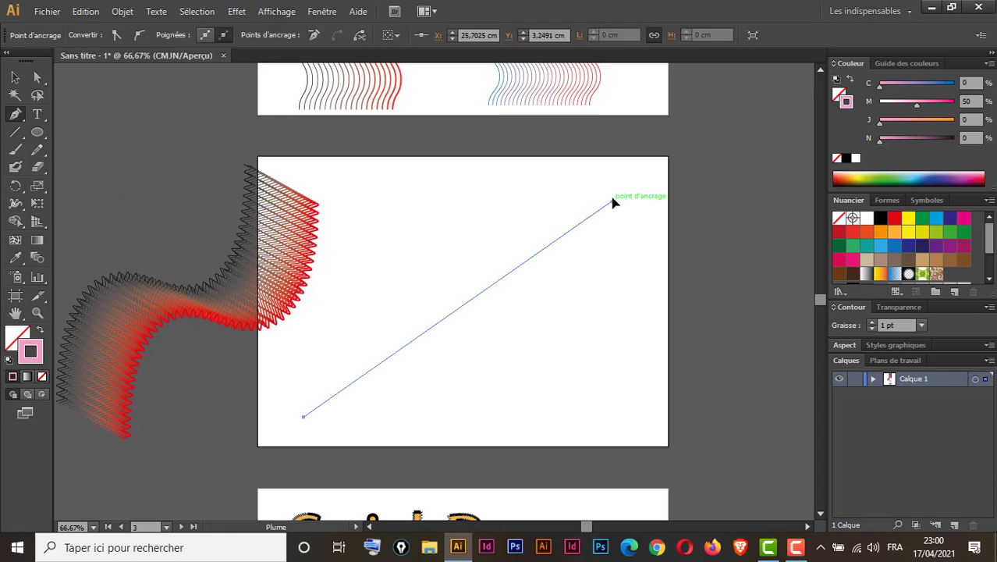
click(466, 304)
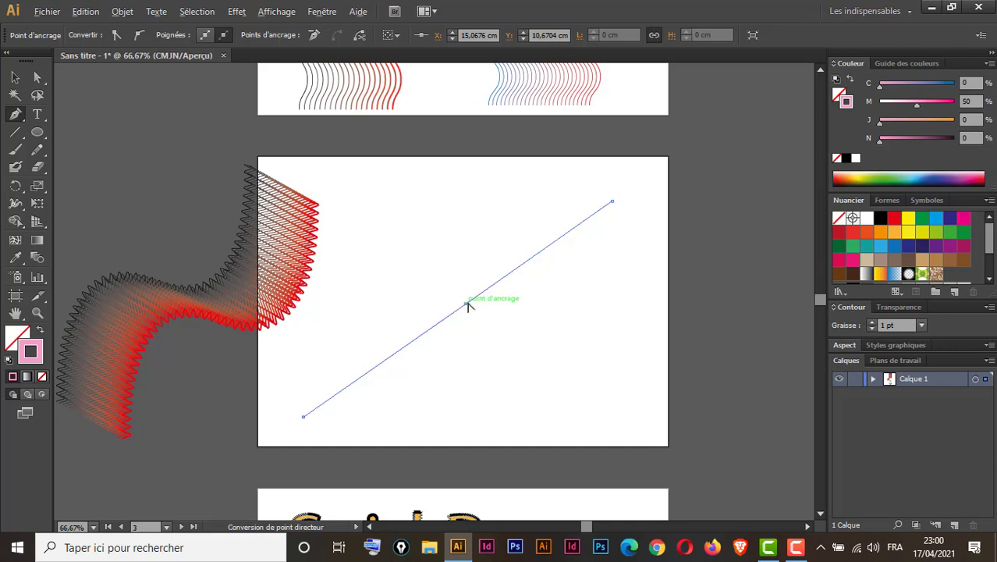
mouse_move(466, 304)
mouse_down()
mouse_move(591, 392)
mouse_move(608, 334)
mouse_move(575, 337)
mouse_up()
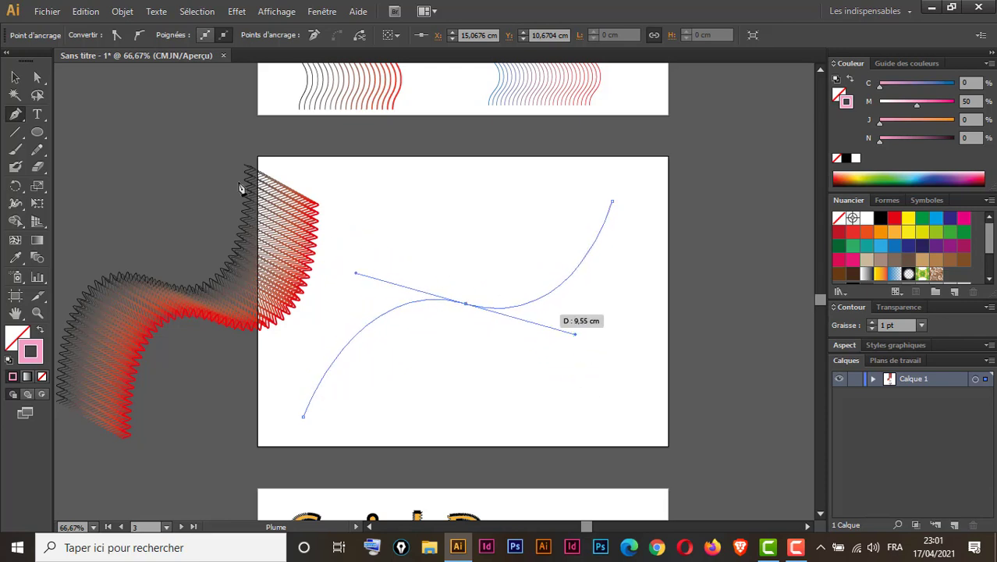
Step: Select the S-curve and give it a dark blue stroke
click(17, 78)
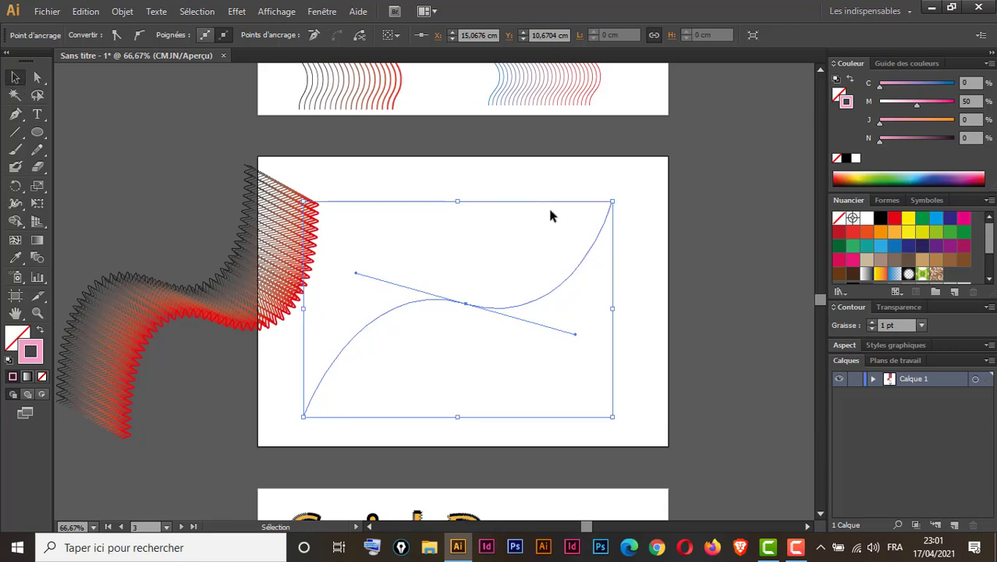
click(636, 250)
drag(642, 241, 546, 285)
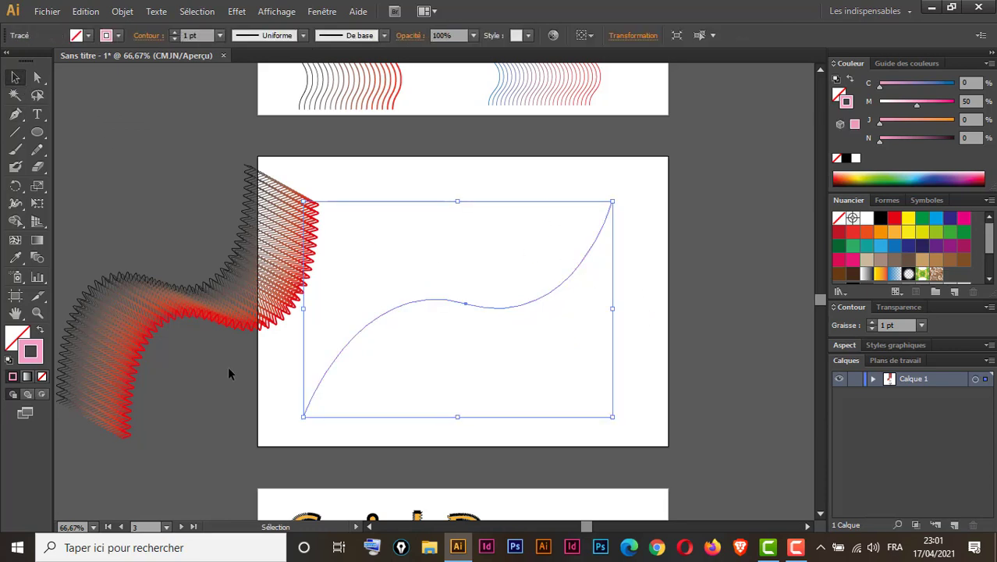
click(950, 220)
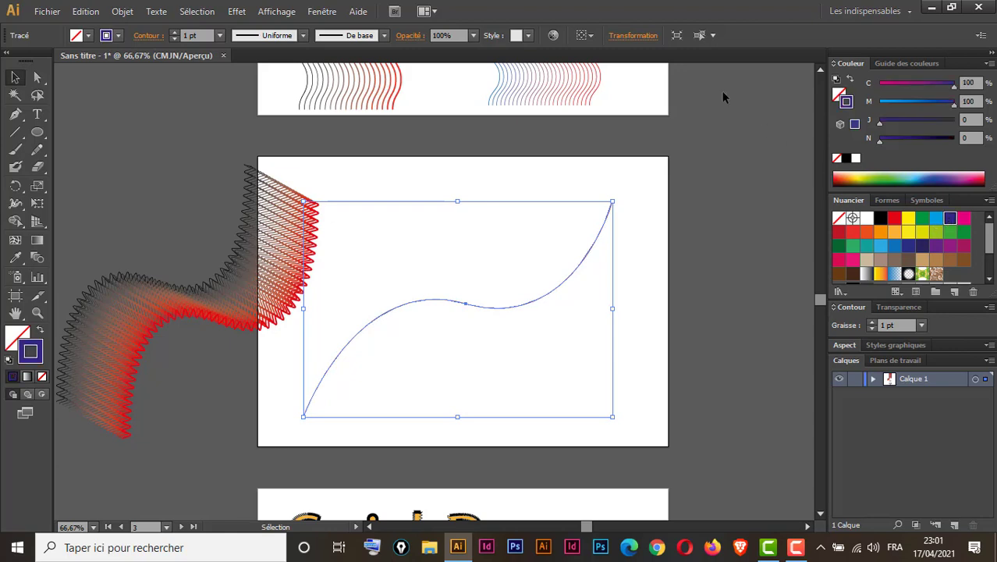
click(238, 11)
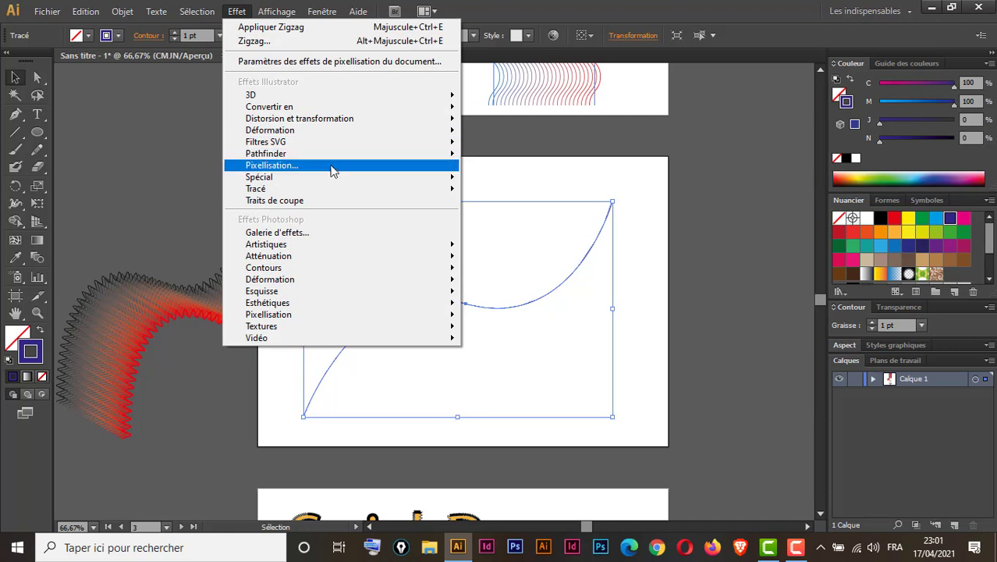
mouse_move(299, 119)
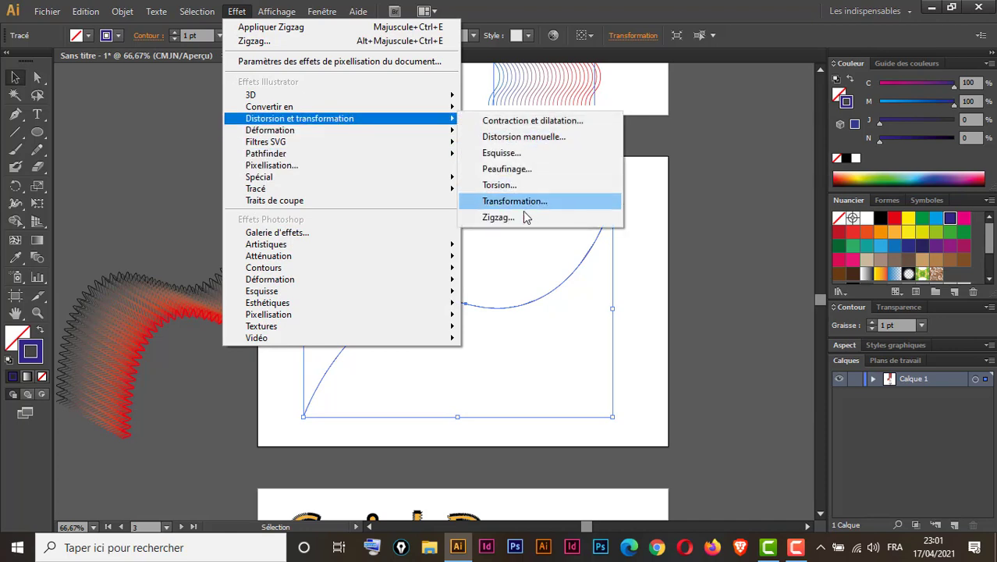
Step: Apply a smooth Zigzag effect of 0,4 cm with 23 ridges per segment to the S-curve
click(511, 219)
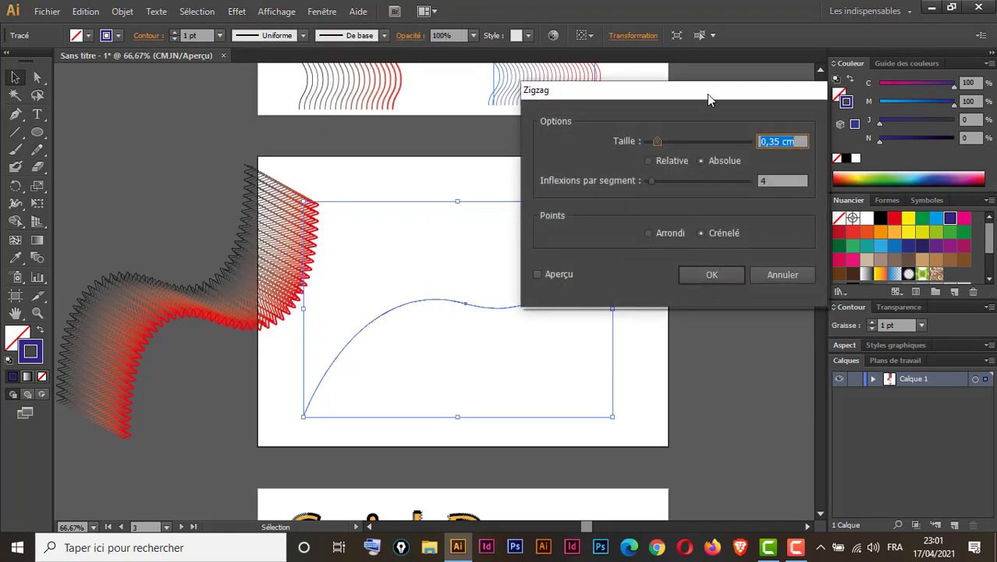
drag(709, 93, 825, 113)
click(665, 268)
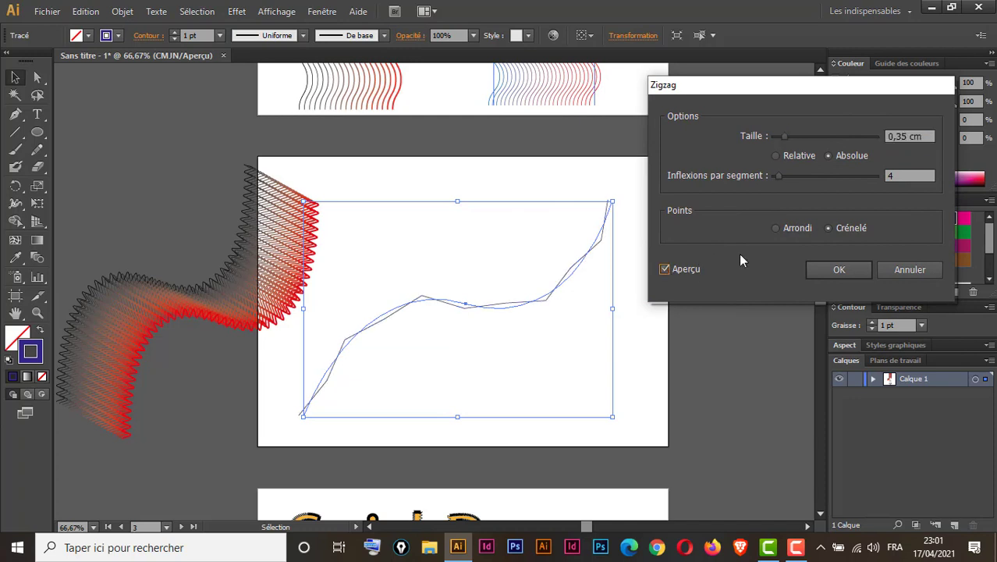
click(903, 175)
key(Up)
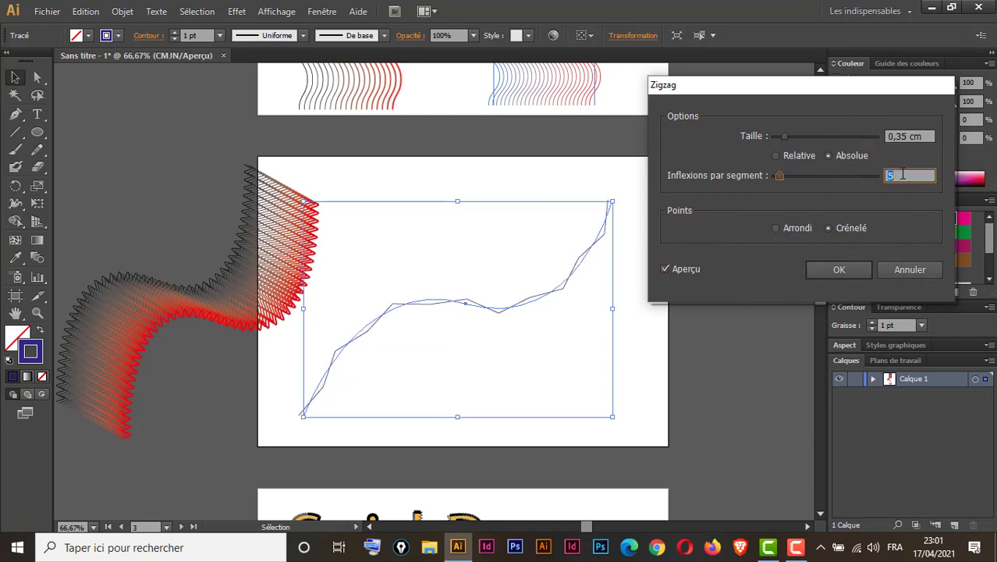
key(Up)
key(Up)
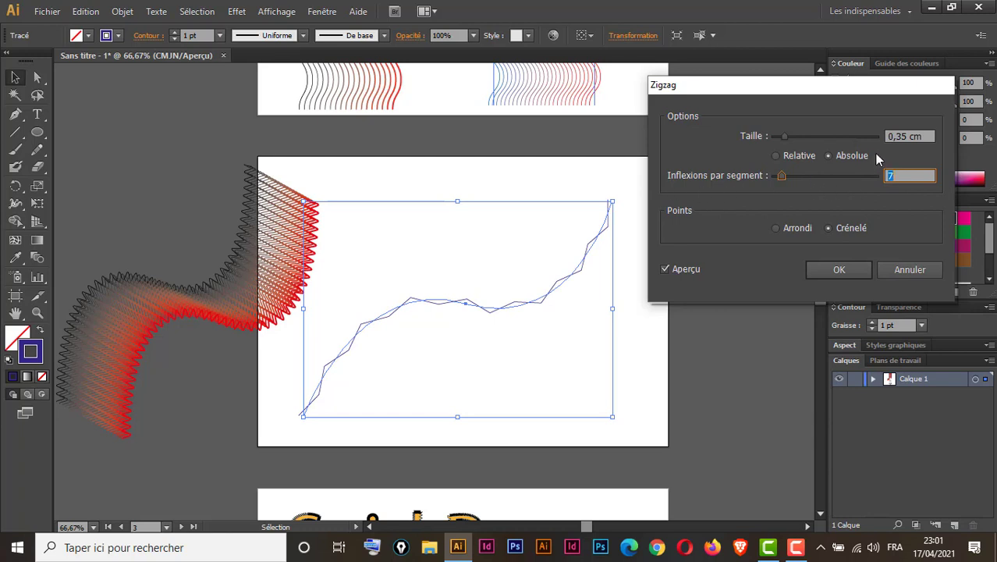
click(903, 135)
text(0,8)
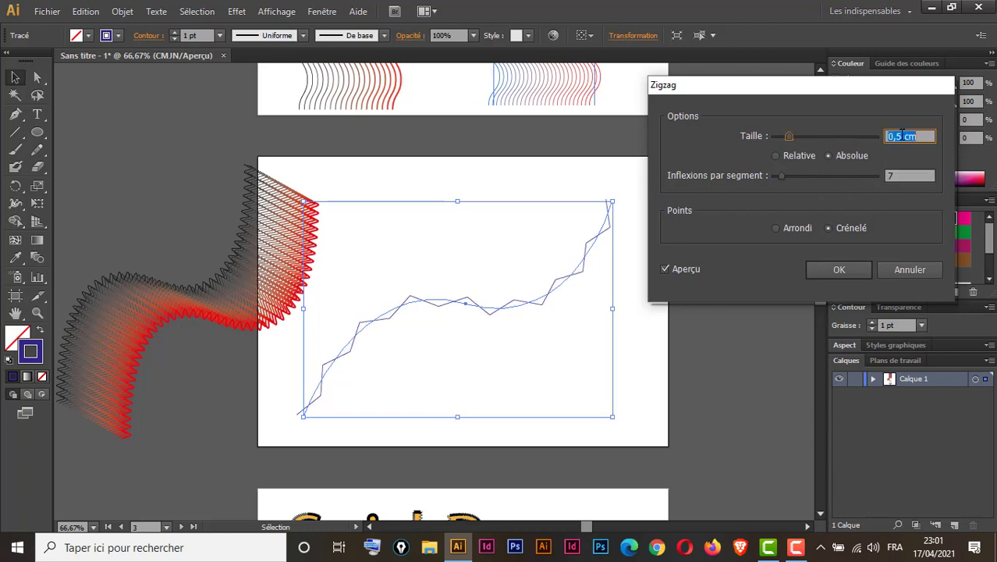
click(776, 228)
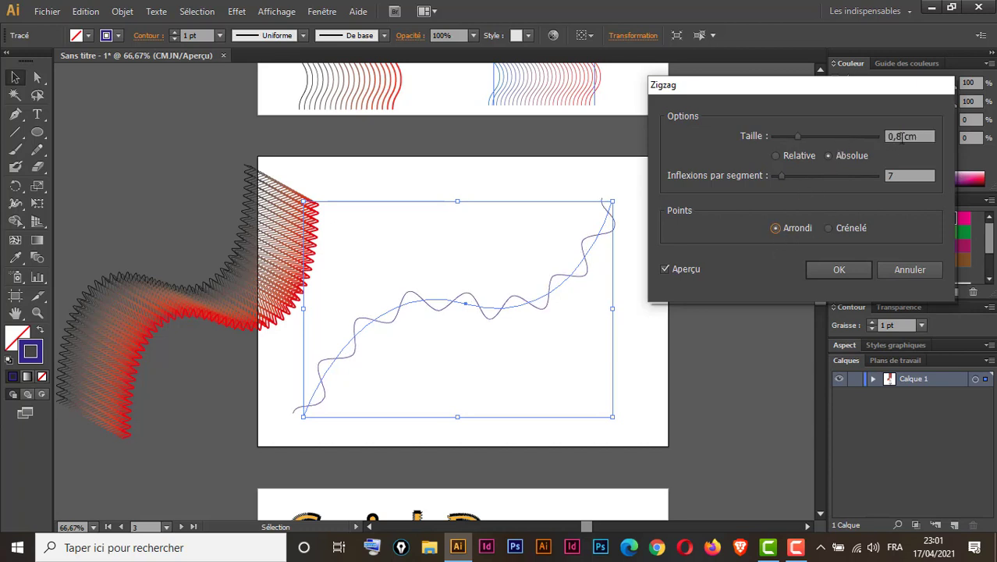
key(Down)
key(Down)
key(Down)
key(Down)
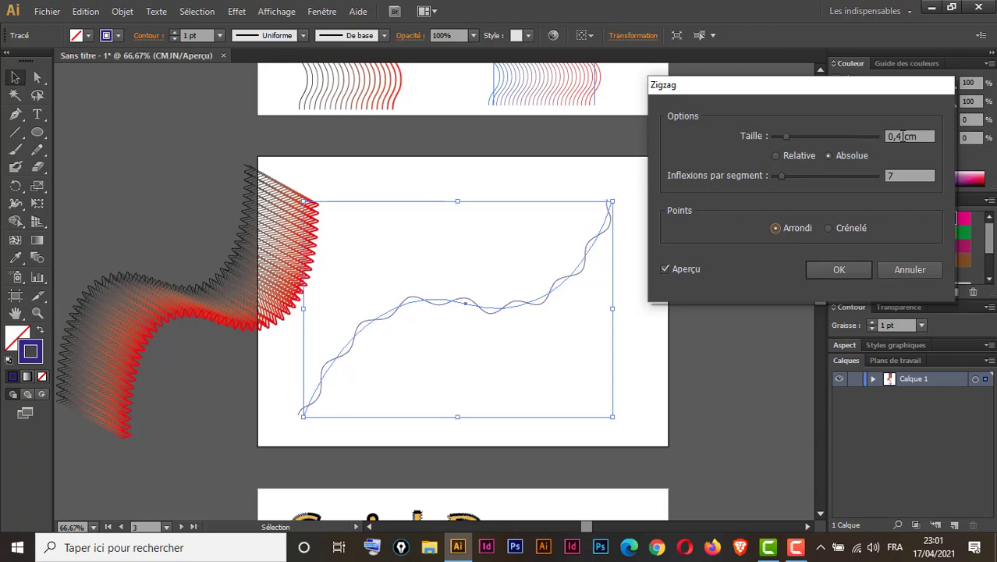
click(894, 180)
key(Up)
key(Up)
key(Up)
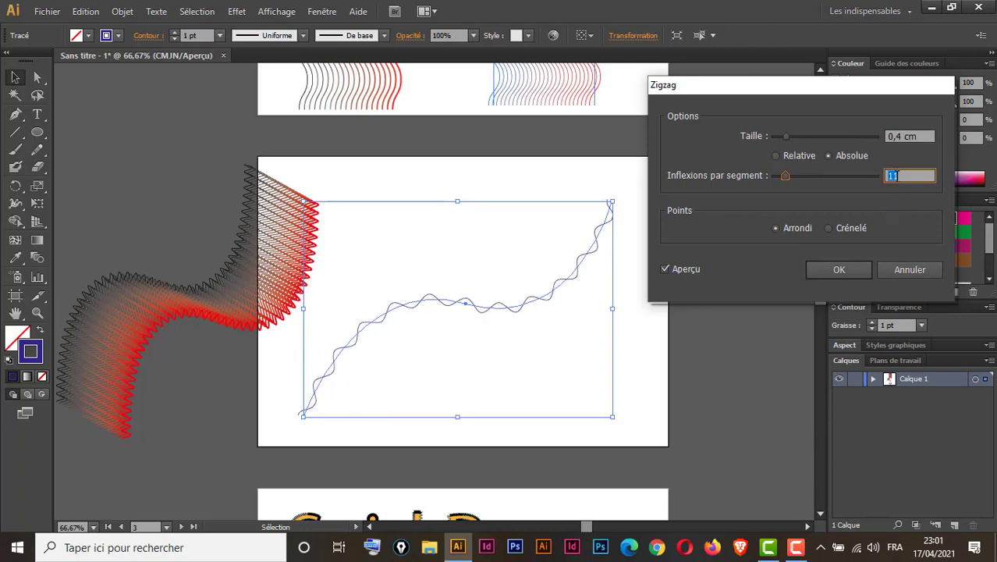
key(Up)
key(Up)
key(Up)
key(Up)
key(Up)
key(Up)
key(Up)
key(Up)
key(Up)
key(Up)
key(Up)
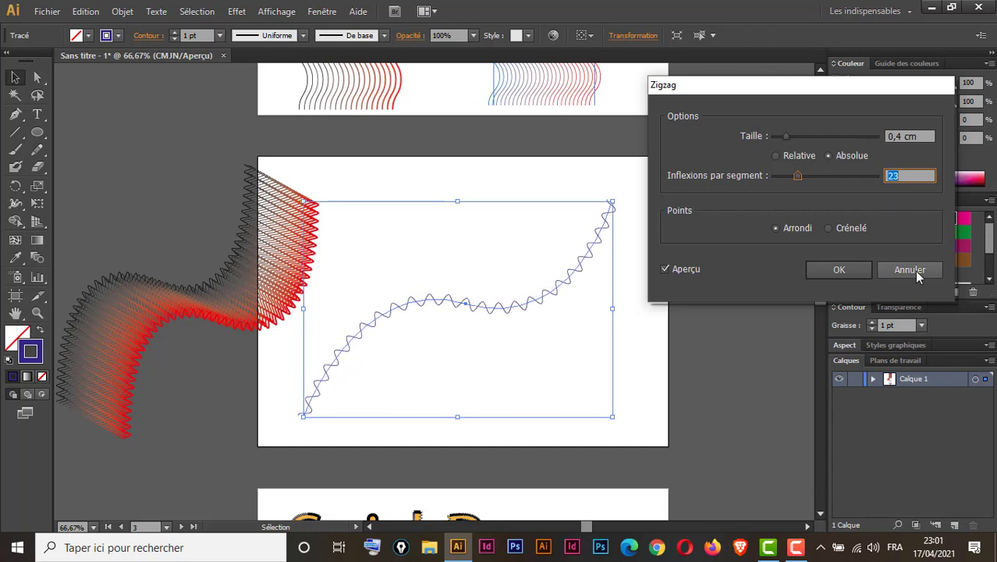
click(849, 272)
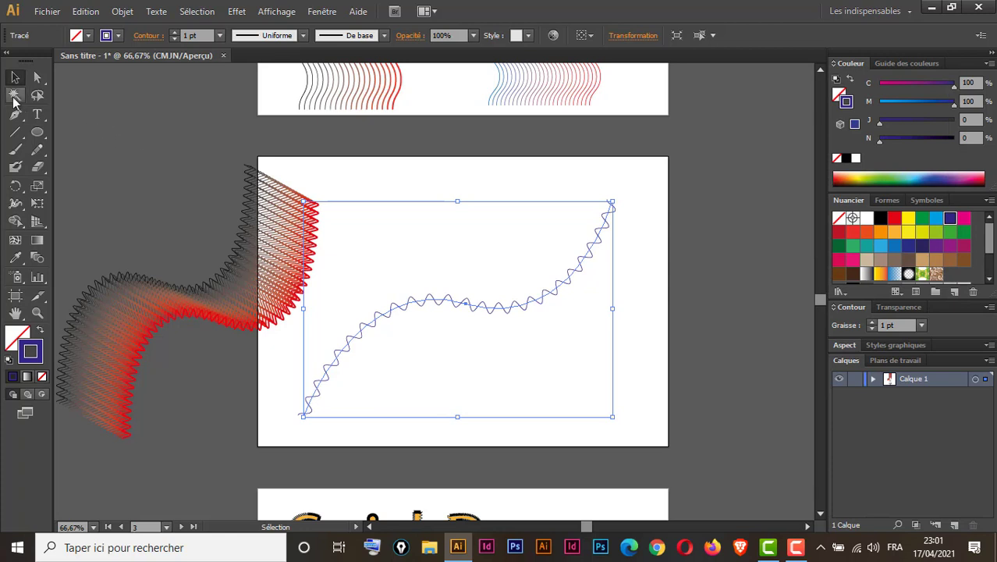
Step: Alt-drag a copy of the wavy path down-right, make it red, and select both paths
click(511, 250)
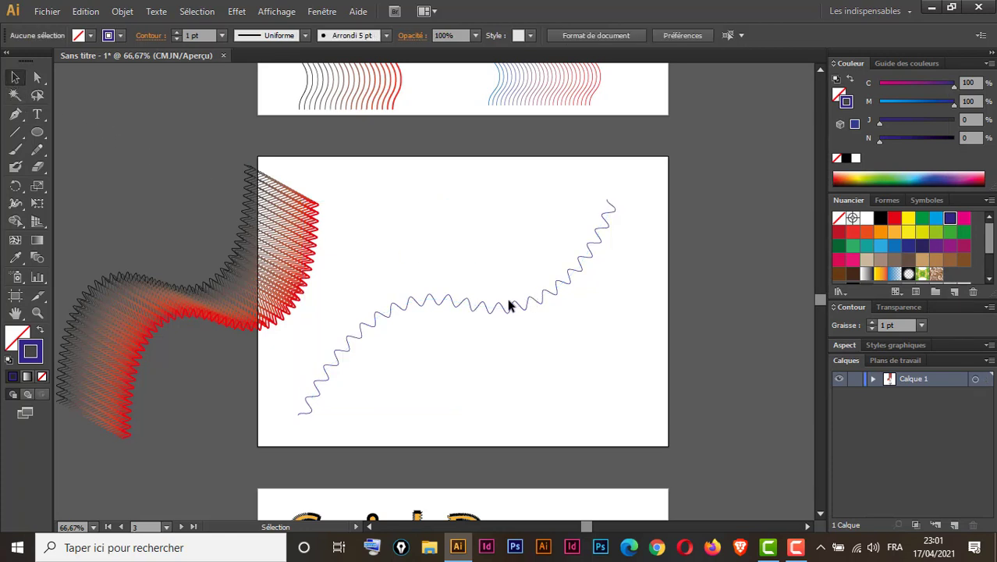
drag(509, 301, 485, 260)
click(505, 306)
mouse_move(511, 307)
mouse_down()
mouse_move(483, 277)
mouse_move(529, 320)
mouse_up()
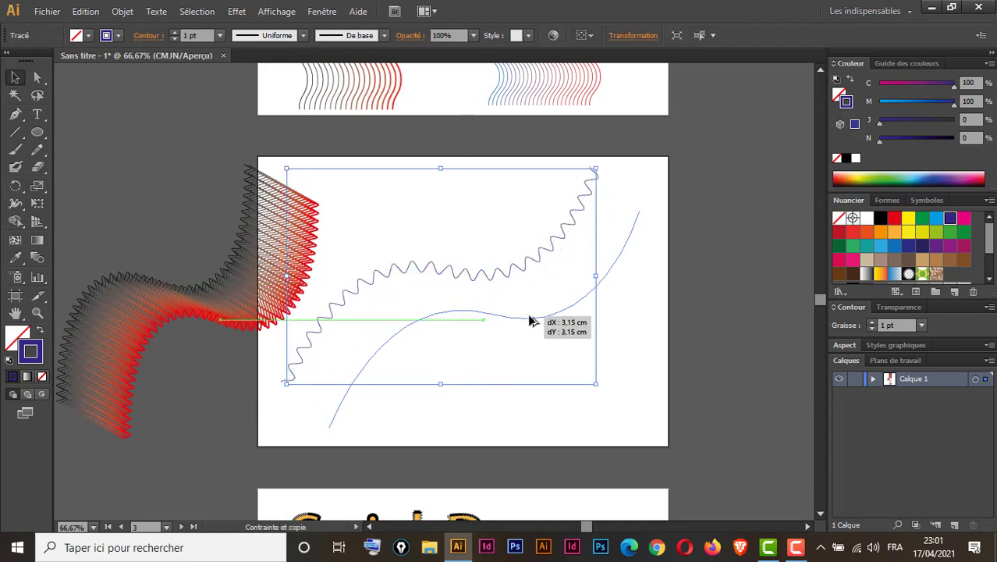
drag(530, 320, 537, 328)
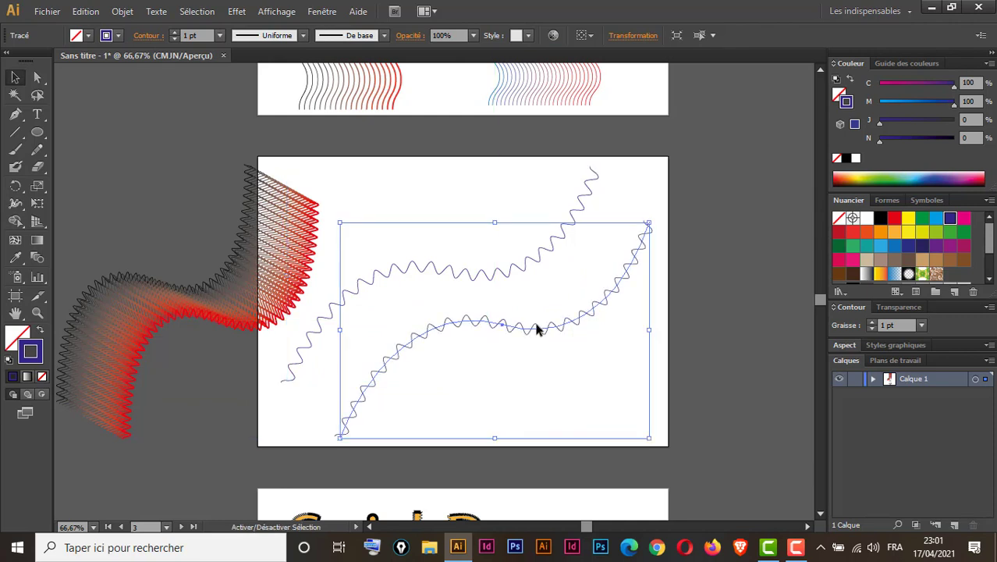
click(894, 218)
drag(701, 225, 464, 349)
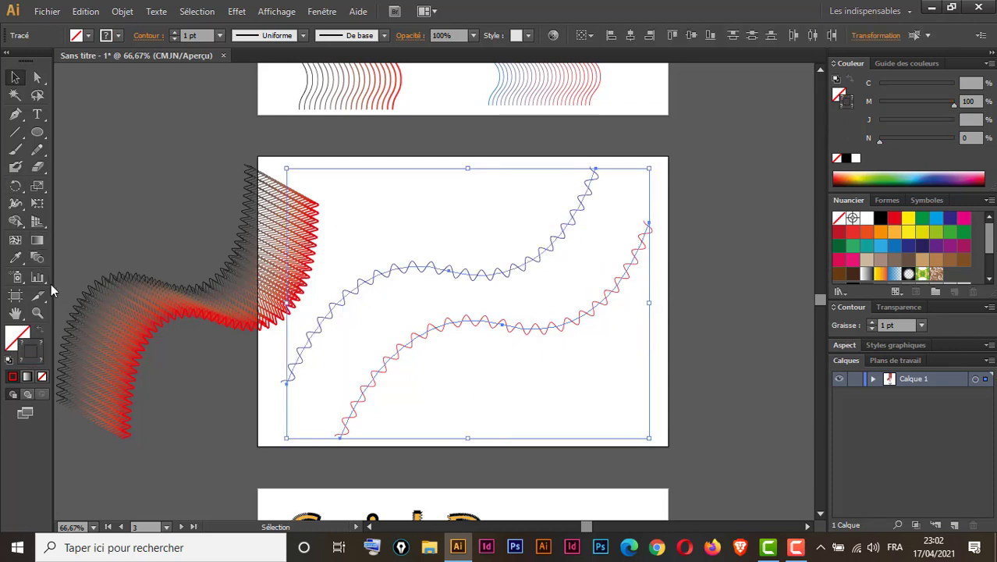
click(37, 257)
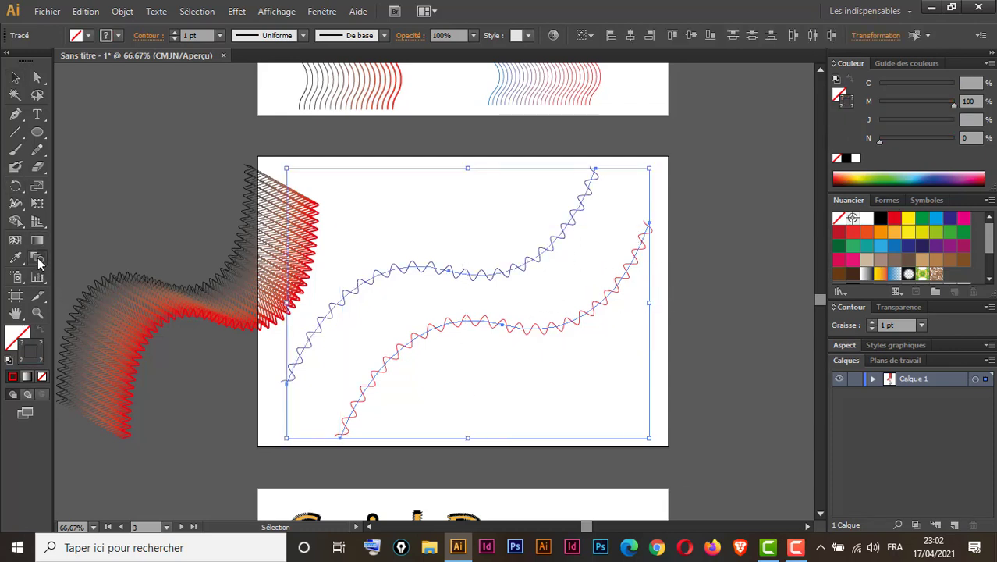
Step: Blend the blue path into the red path with Specified Steps set to 23
click(594, 170)
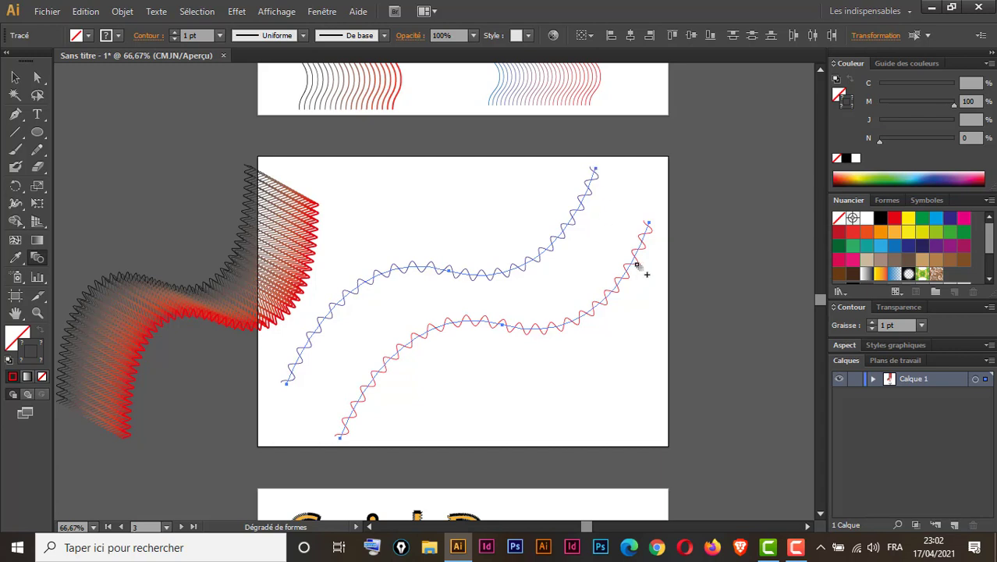
click(648, 224)
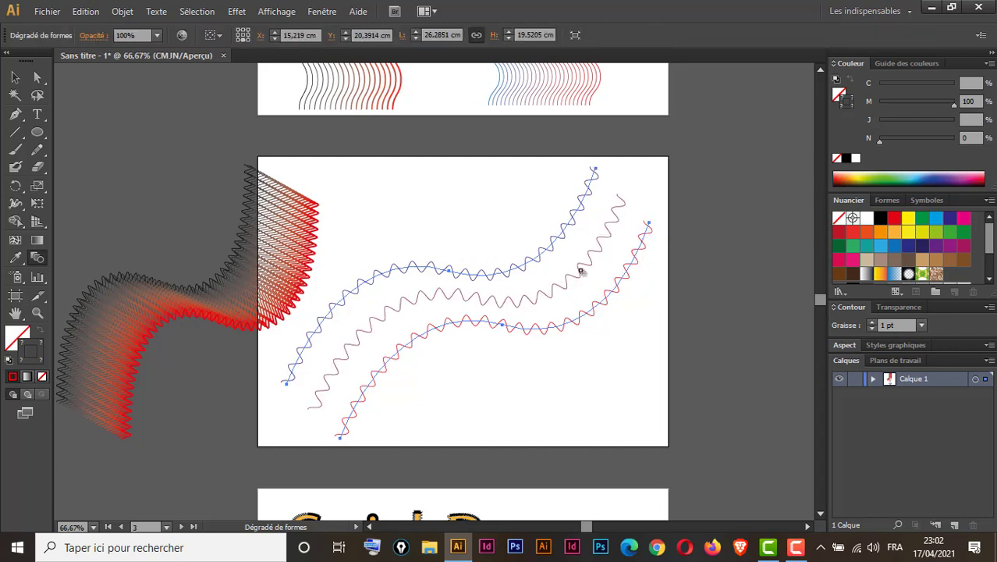
double_click(41, 258)
drag(648, 162, 777, 92)
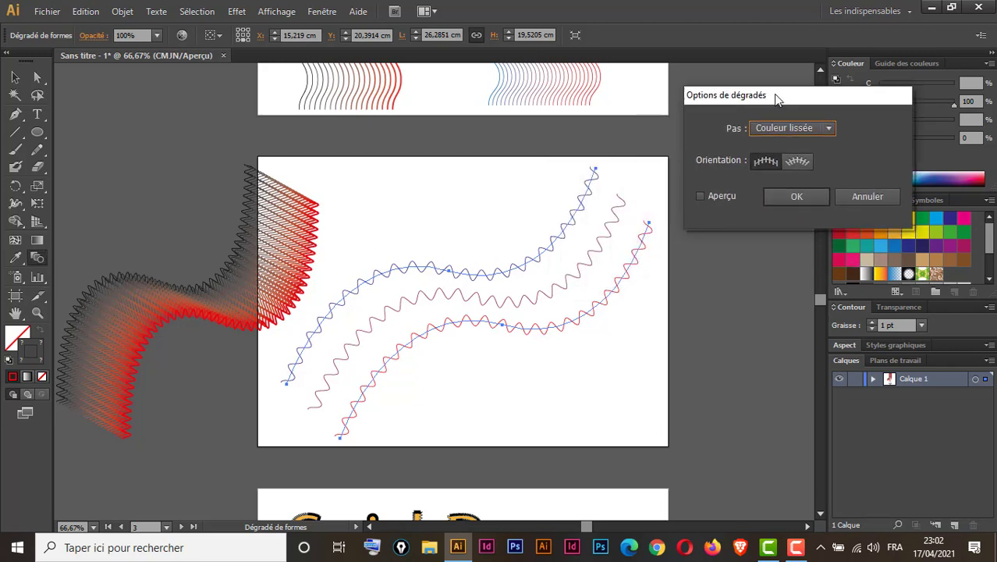
click(702, 184)
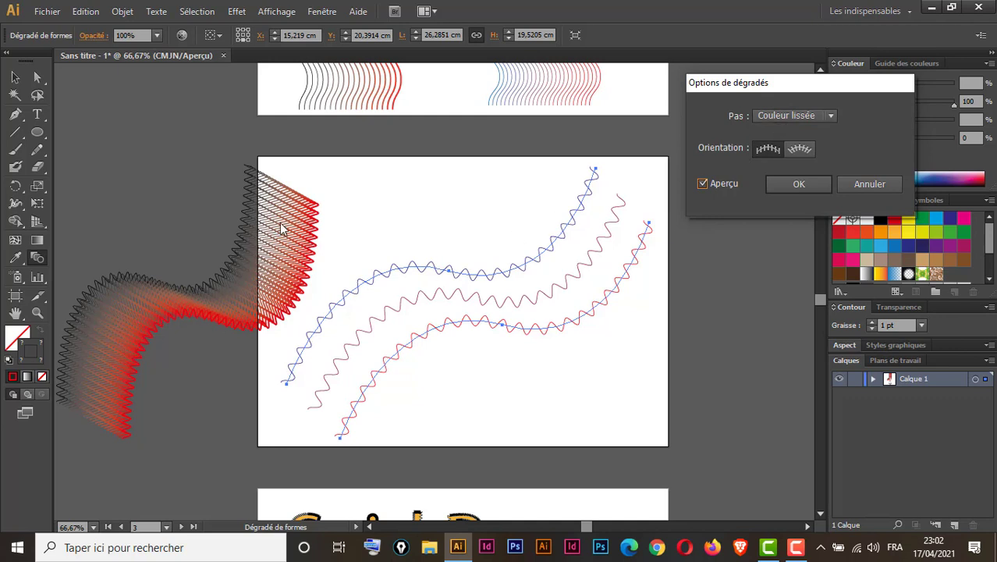
click(804, 116)
click(800, 144)
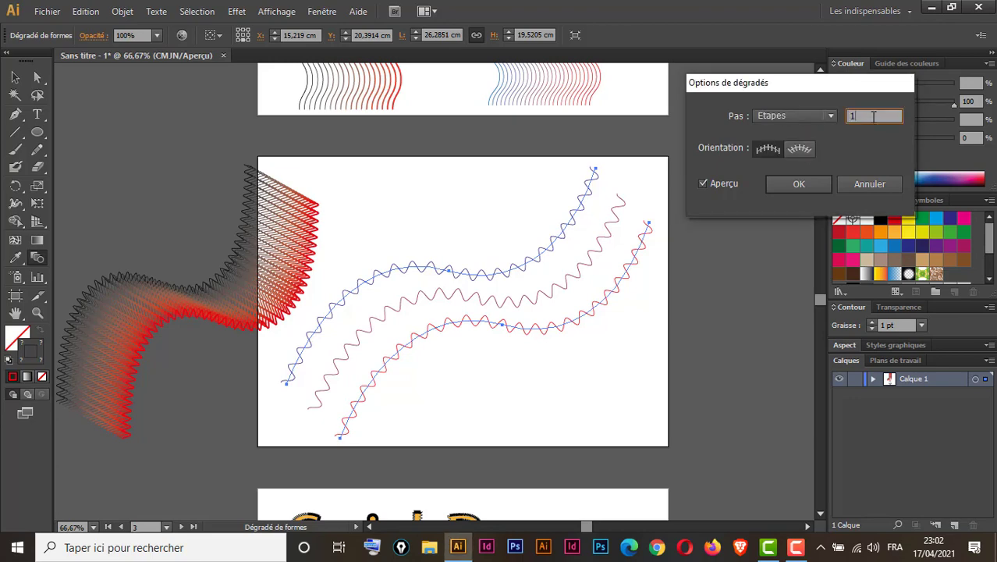
key(Up)
key(Up)
key(Up)
key(Up)
key(Up)
key(Up)
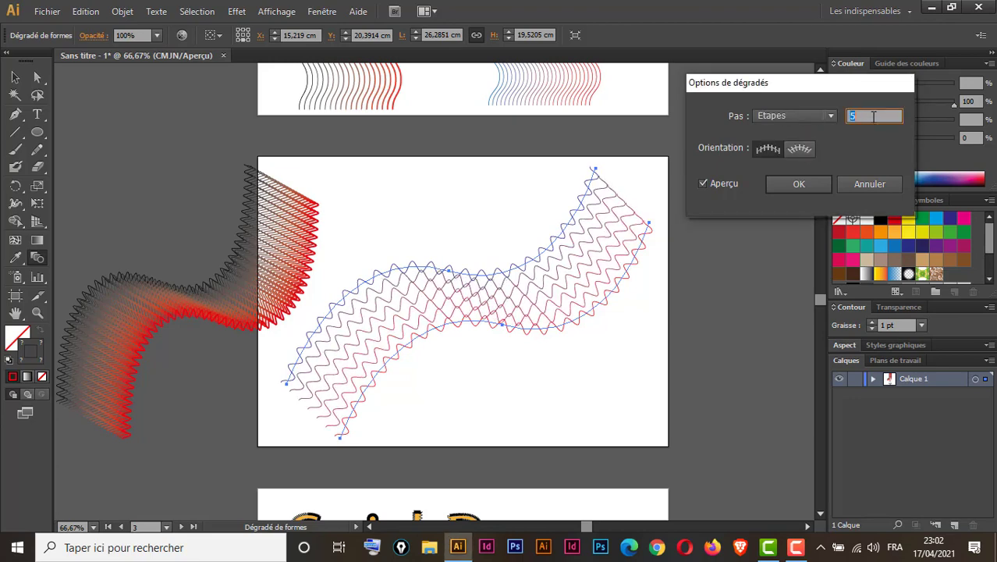
key(Up)
key(Up)
key(Up)
key(Up)
key(Up)
key(Up)
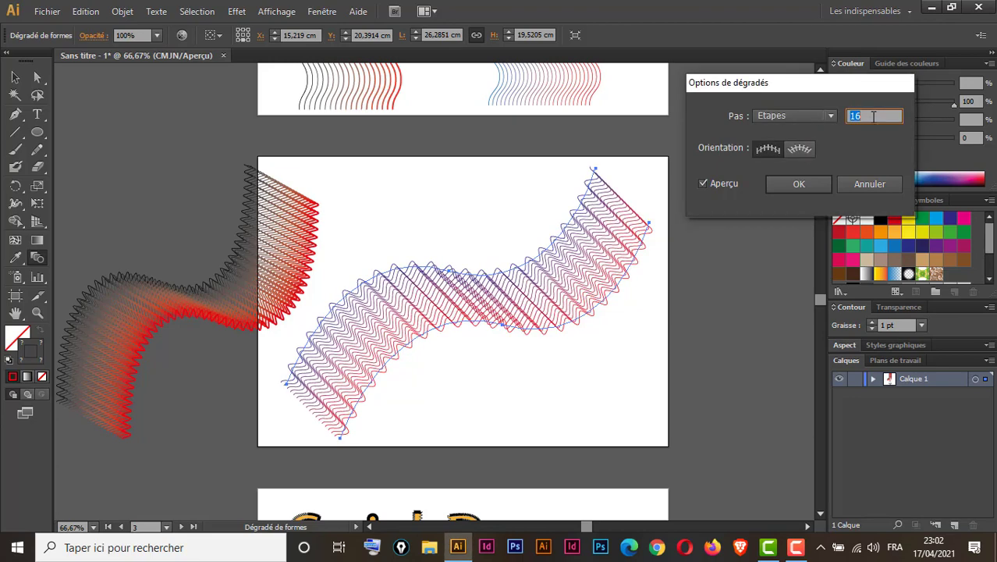
key(Up)
key(Up)
key(Up)
key(Up)
key(Up)
key(Up)
key(Up)
key(Up)
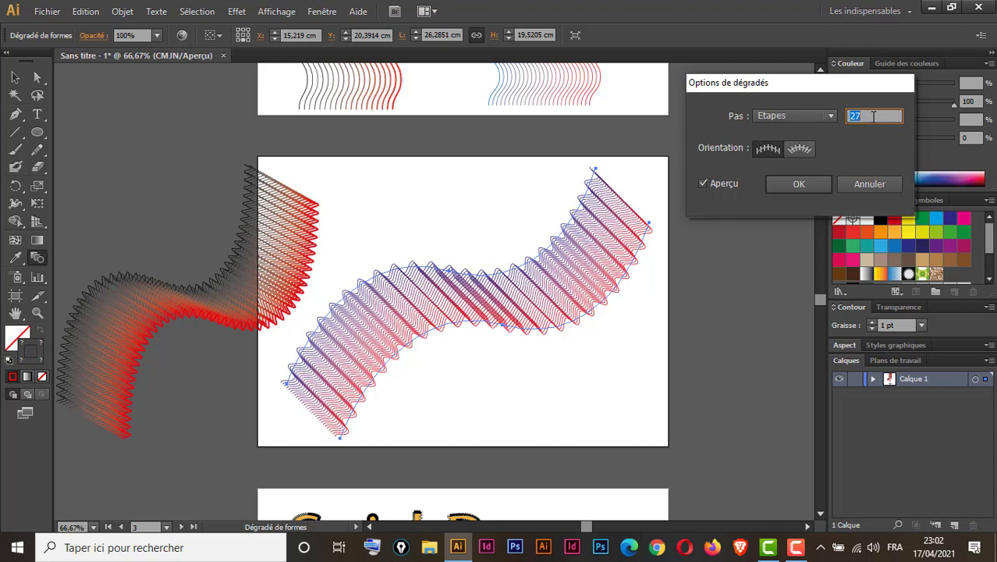
key(Up)
key(Up)
key(Down)
key(Down)
key(Down)
key(Down)
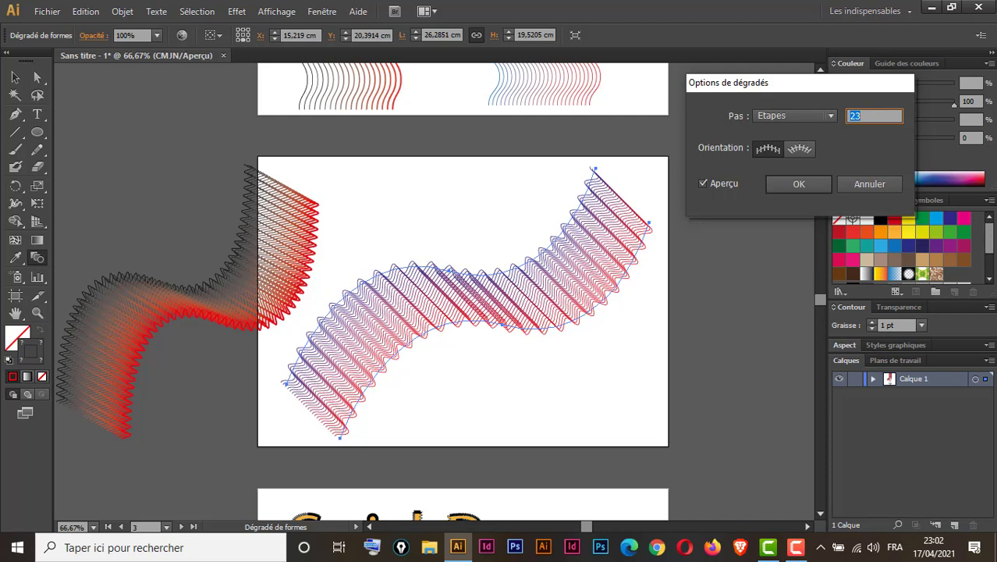
click(807, 185)
Step: Set the red end path's stroke weight to 2 pt
click(37, 76)
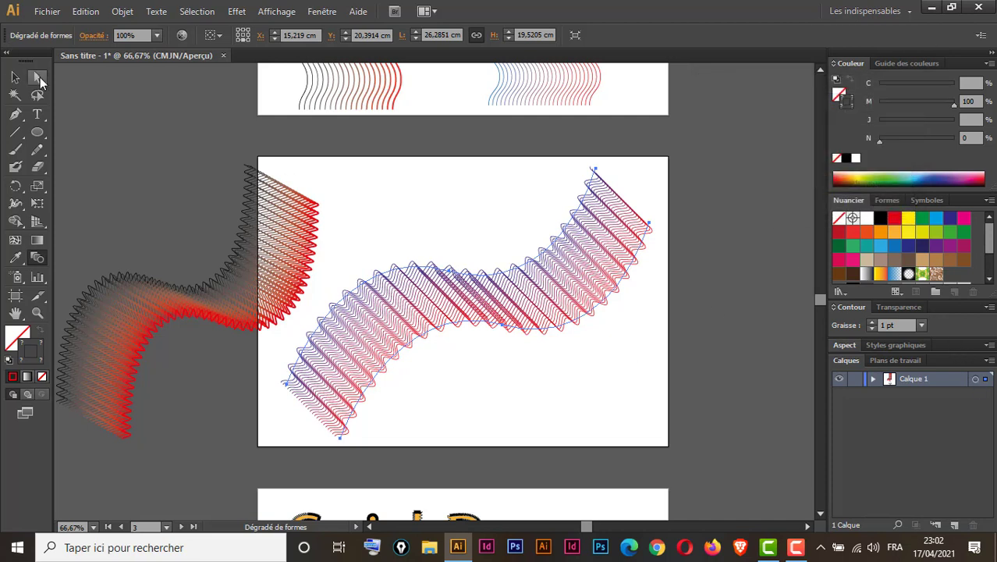
drag(531, 337, 633, 306)
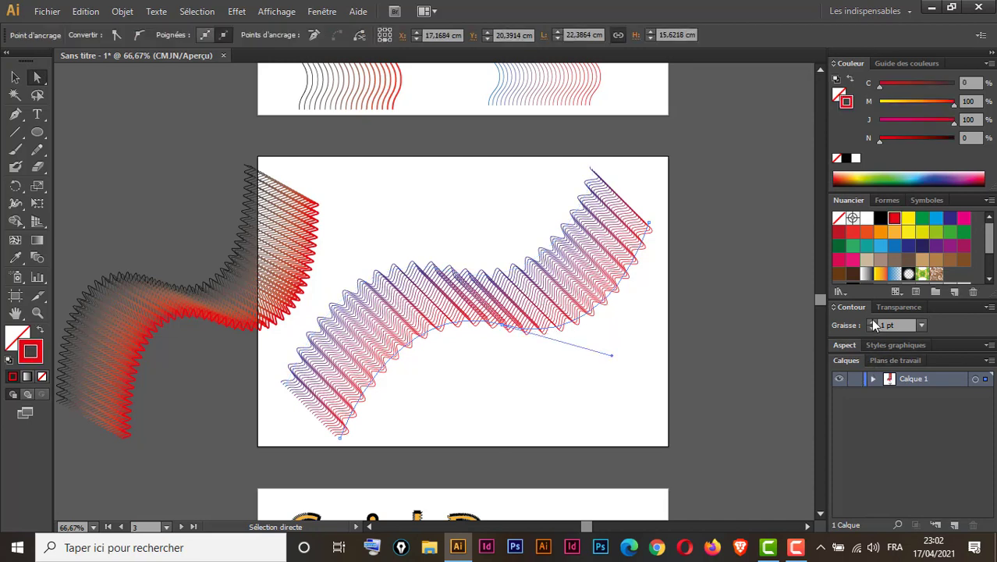
click(873, 321)
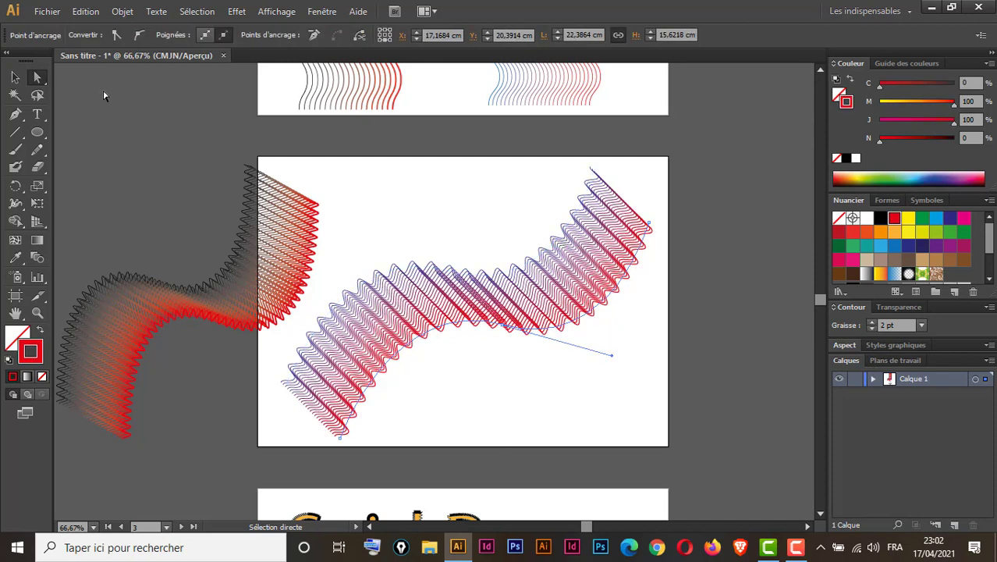
Step: Drag the blend's lower-left end point inward so the band twists
click(663, 250)
mouse_move(646, 272)
mouse_down()
mouse_move(651, 232)
mouse_move(606, 178)
mouse_up()
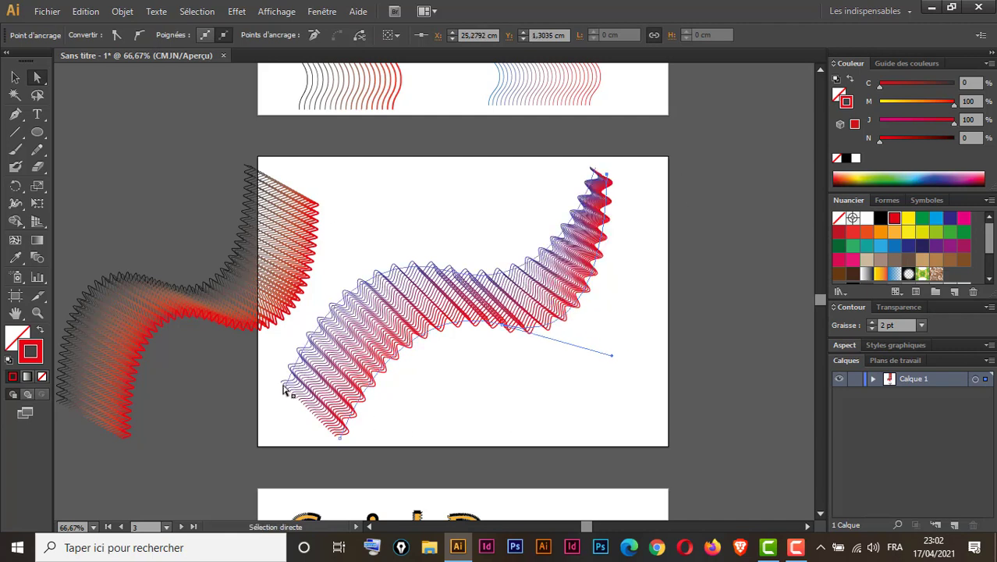
drag(284, 388, 325, 432)
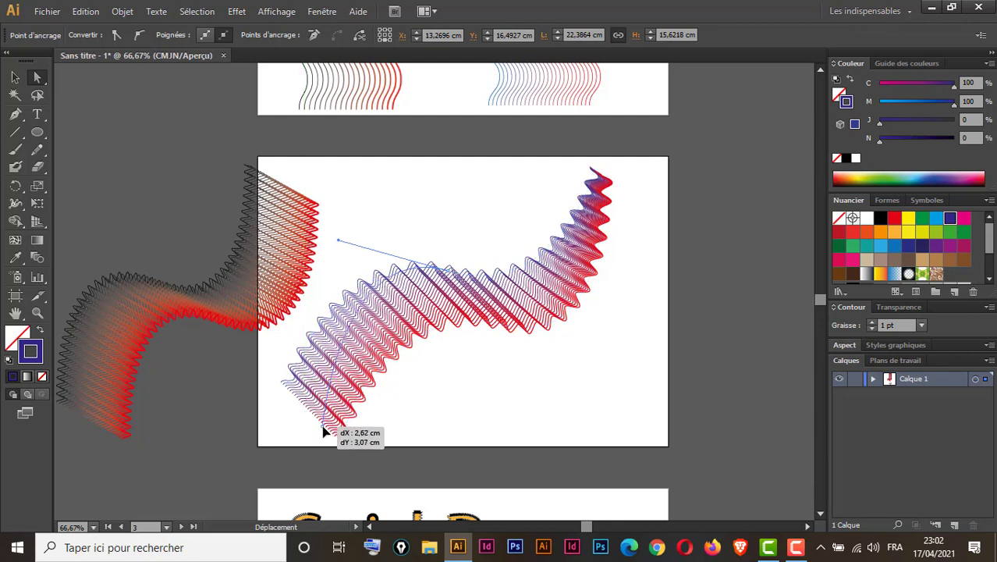
drag(325, 432, 330, 433)
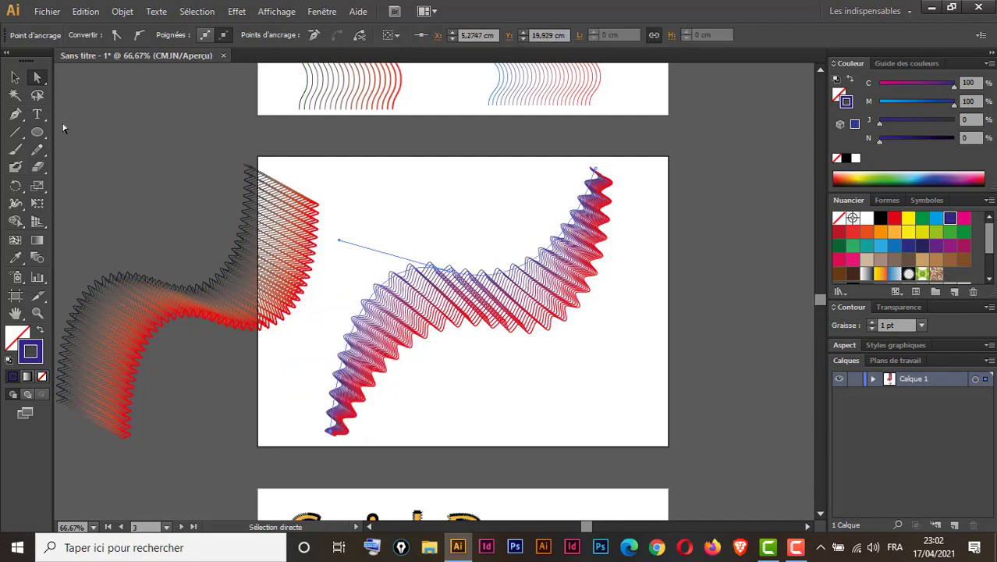
click(15, 77)
click(636, 314)
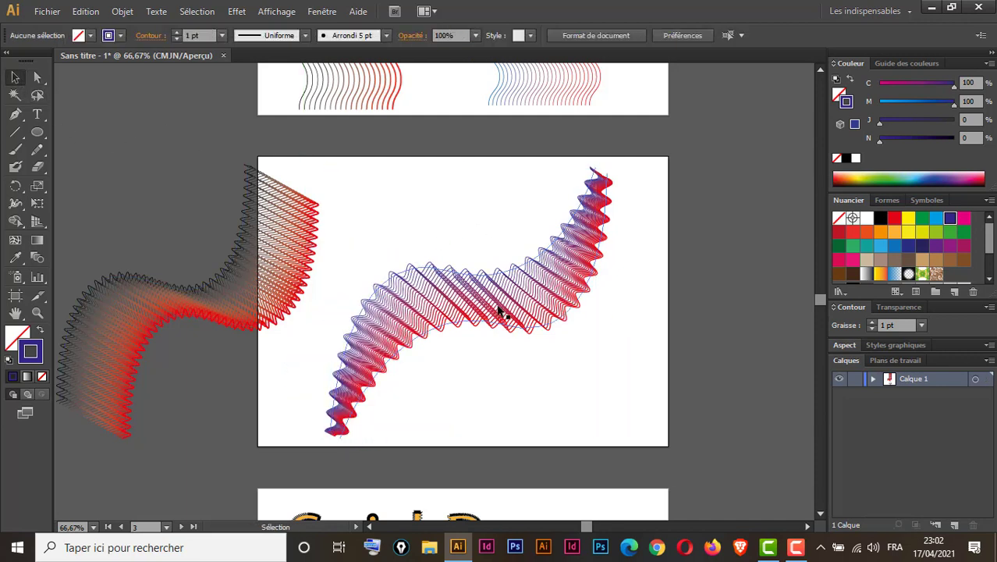
Step: Nudge the blue-red blend right and move the dark-to-red blend up-left onto the artboard
drag(499, 310, 540, 307)
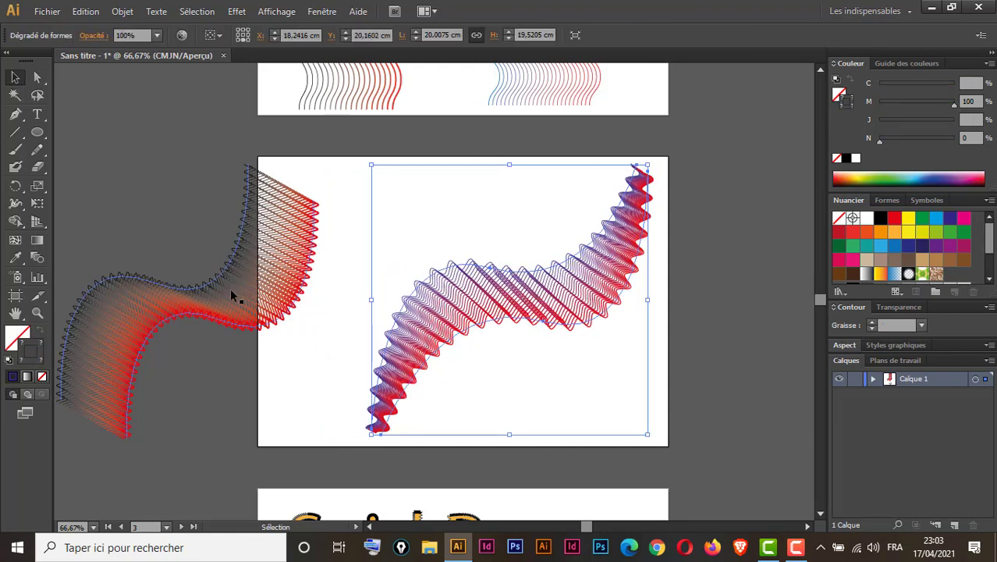
drag(231, 295, 391, 242)
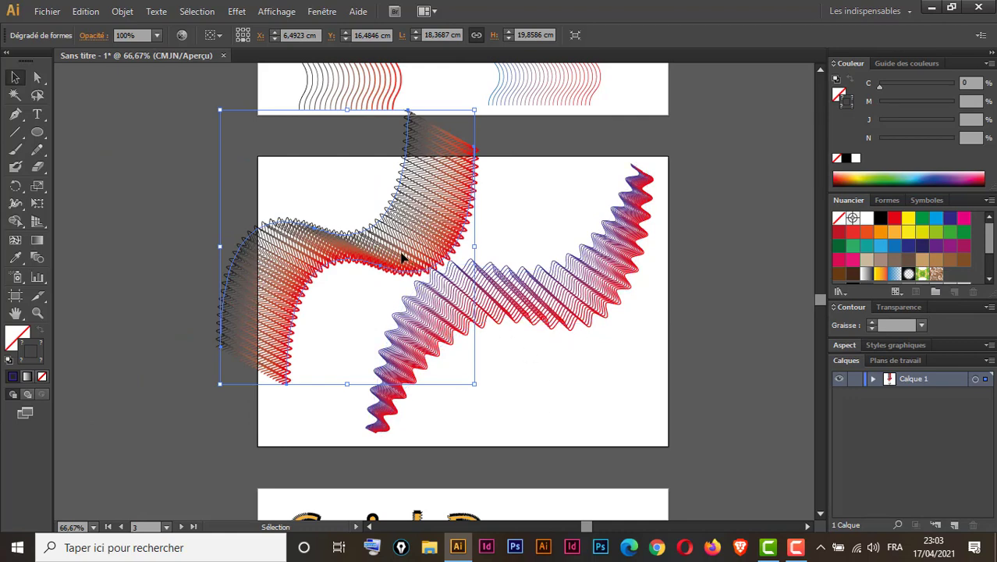
drag(403, 257, 349, 244)
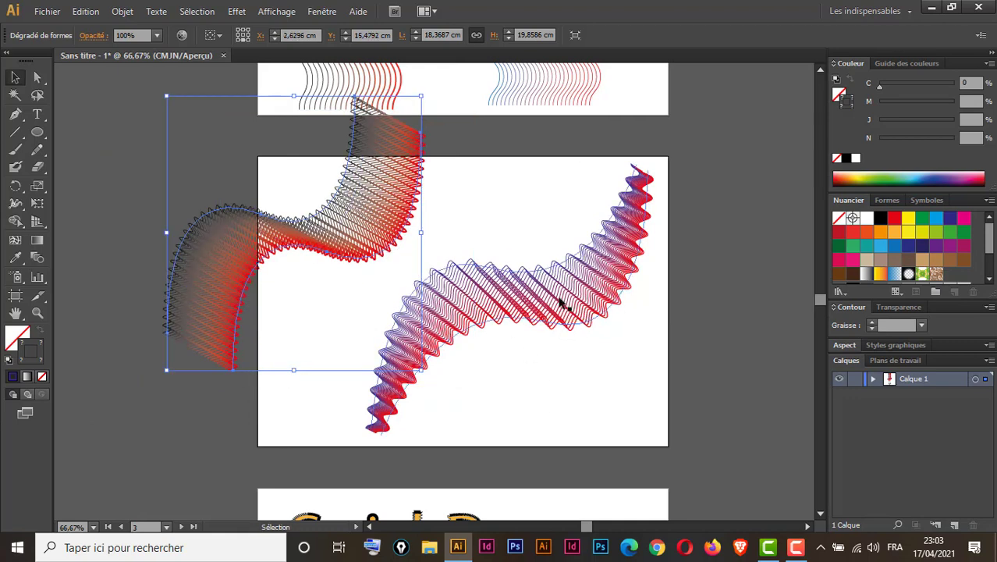
Step: Scroll down to the artboard with the Said Pro text
scroll(590, 223, up, 3)
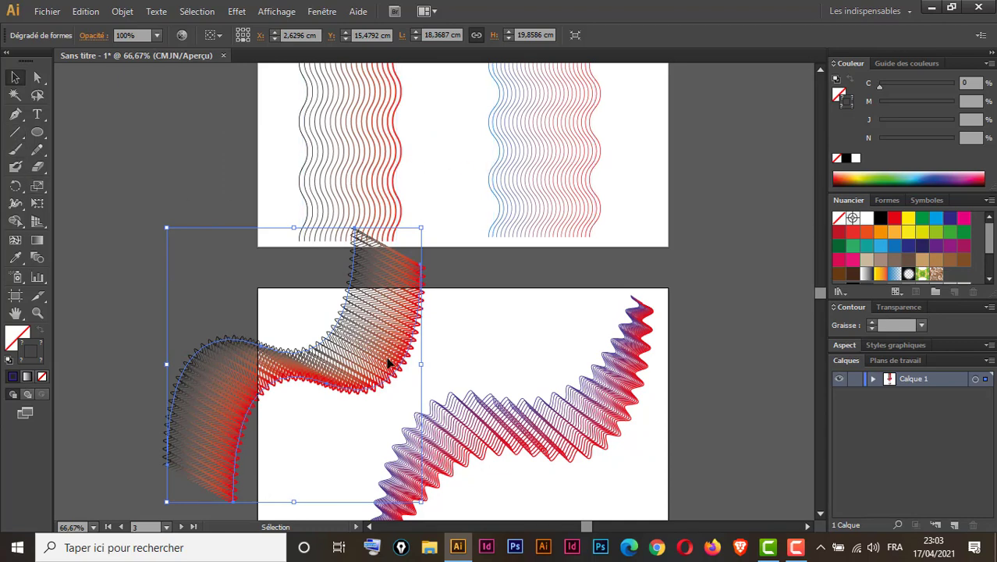
scroll(390, 360, down, 3)
scroll(394, 318, down, 2)
scroll(394, 318, down, 4)
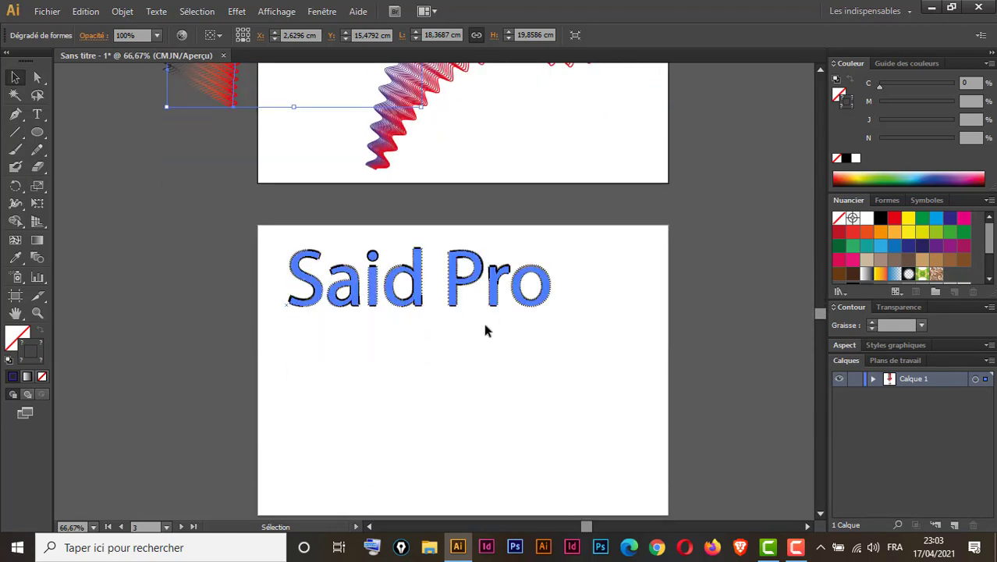
Step: Add a new Said Pro text below the orange one, then enlarge, widen and lower it
click(495, 351)
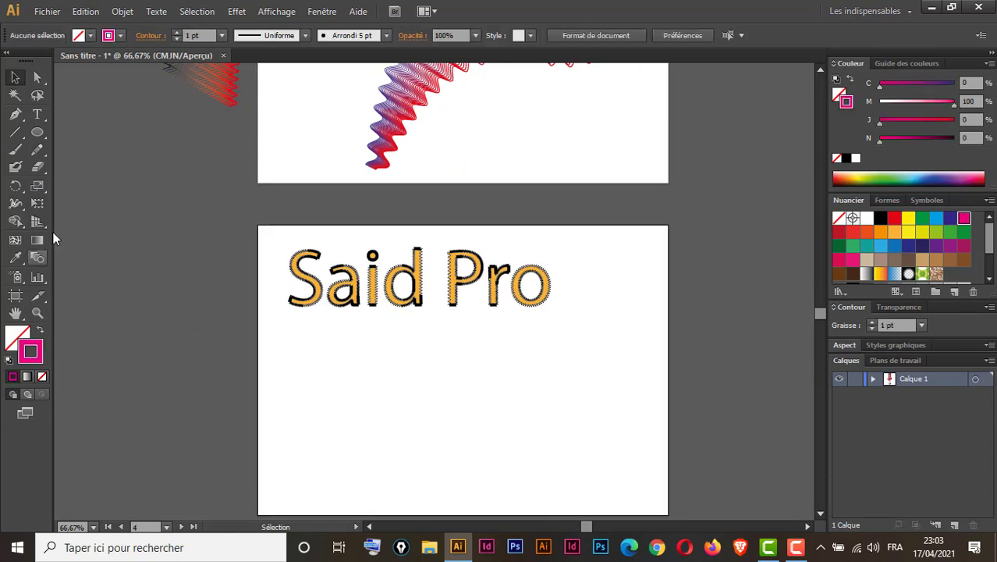
click(37, 114)
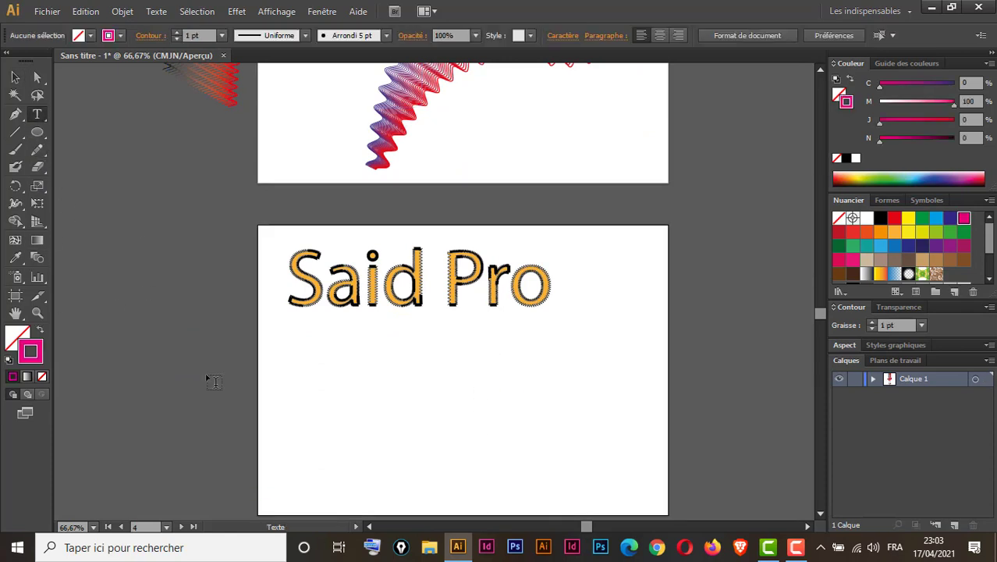
click(306, 438)
text(Said Pro)
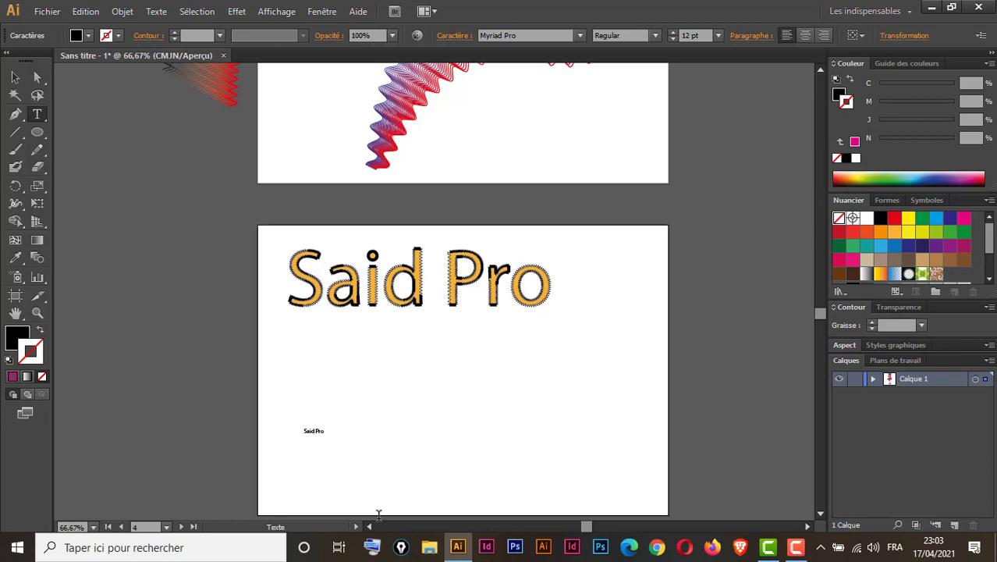
click(15, 78)
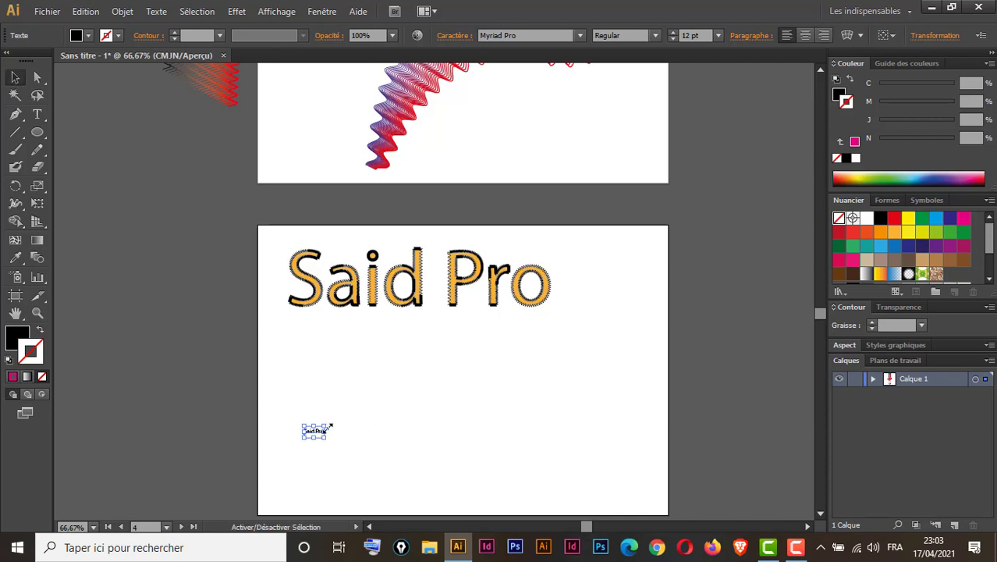
drag(326, 426, 599, 278)
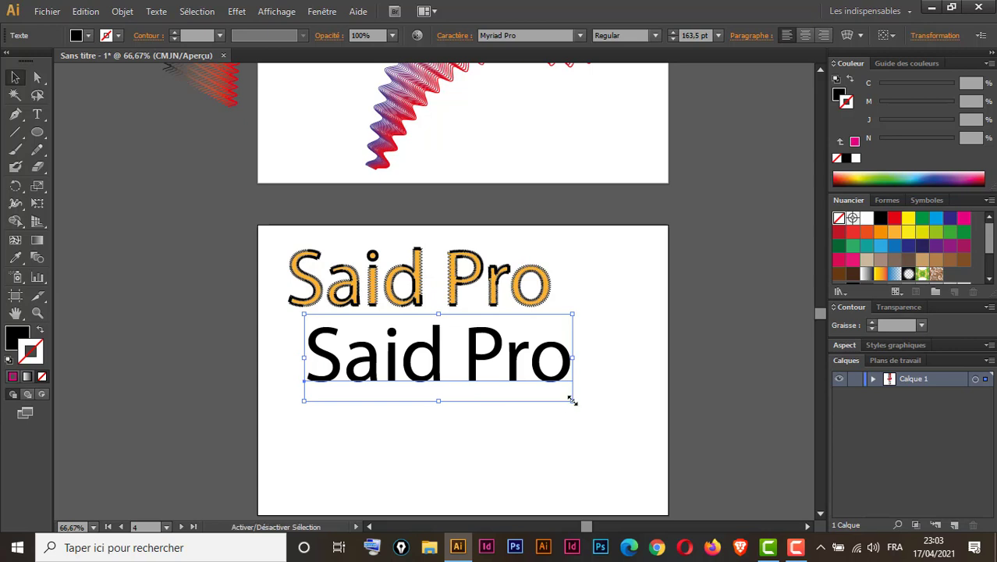
drag(571, 401, 607, 412)
drag(462, 352, 461, 405)
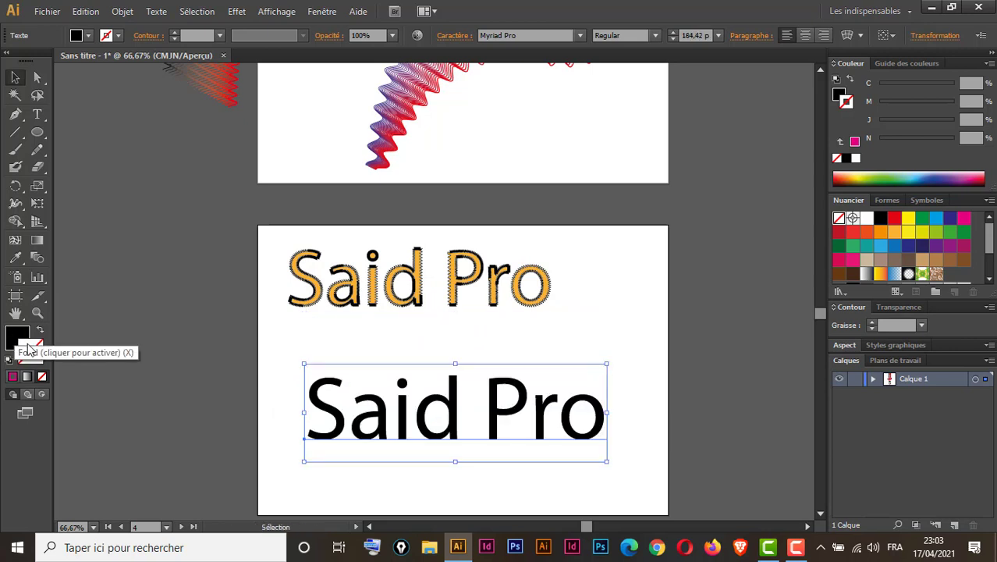
Step: Swap fill and stroke so the lower Said Pro is outline-only, viewed at 100%
click(44, 333)
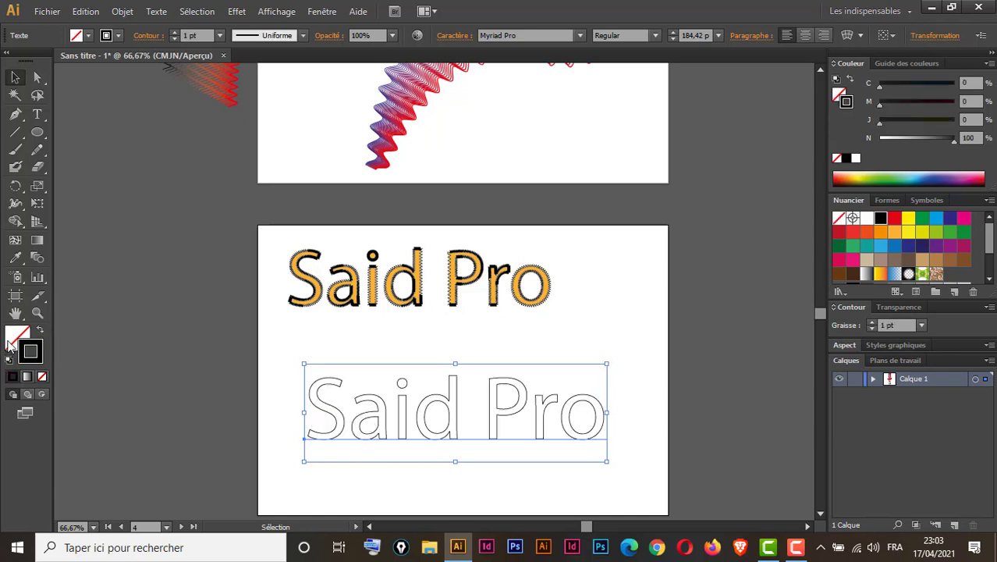
click(12, 341)
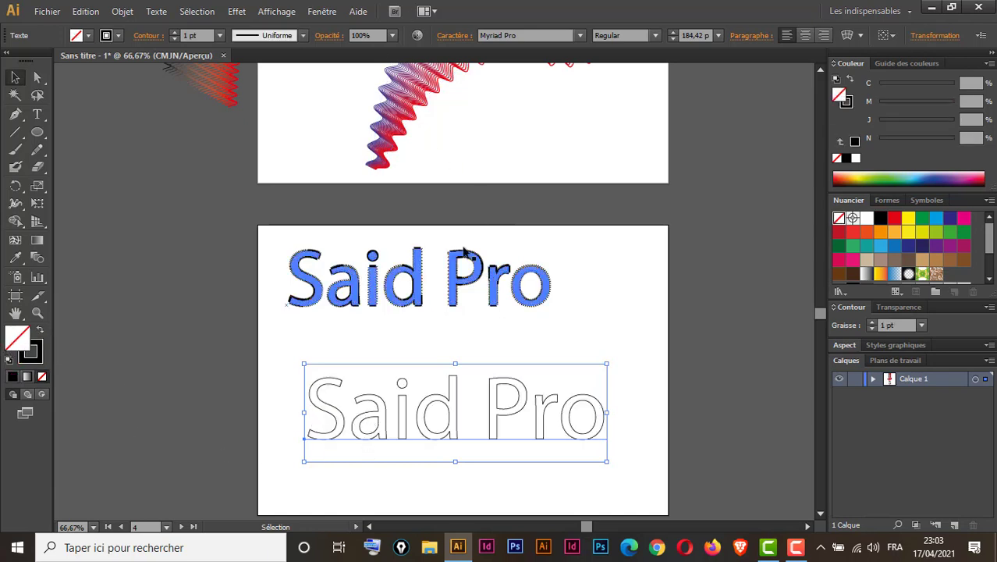
click(553, 289)
key(ctrl+plus)
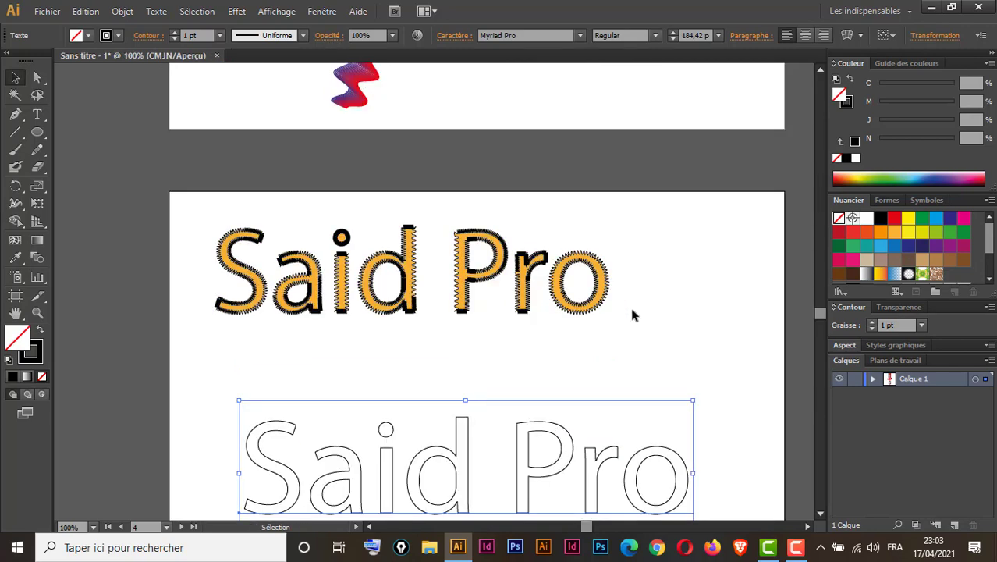
drag(632, 345, 574, 194)
drag(709, 326, 696, 272)
key(ctrl+z)
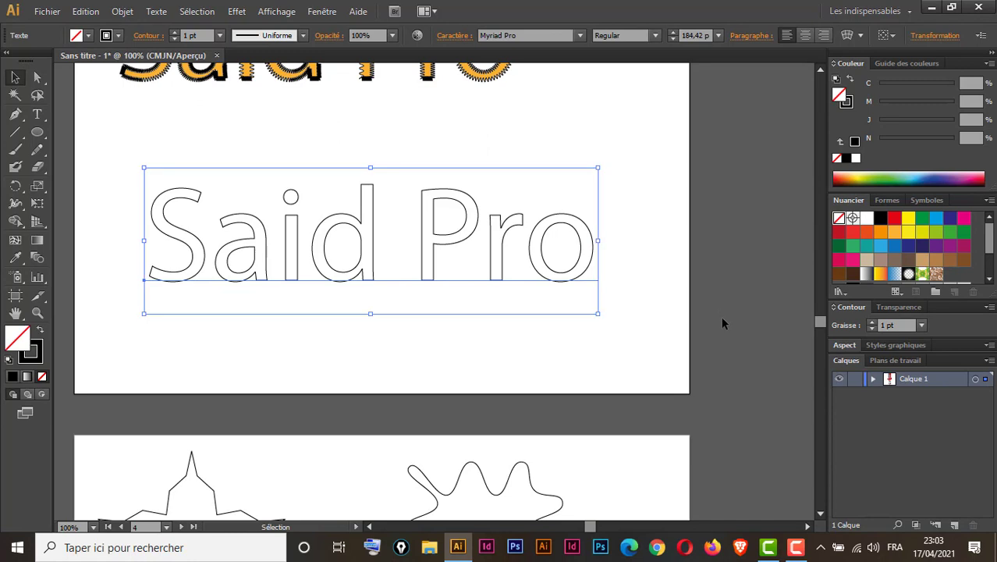
click(237, 11)
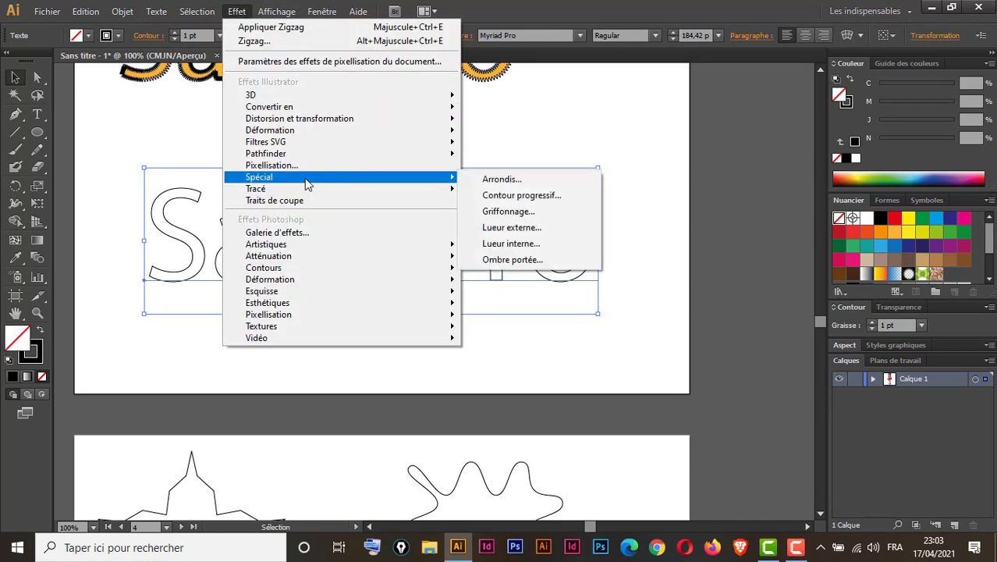
mouse_move(299, 118)
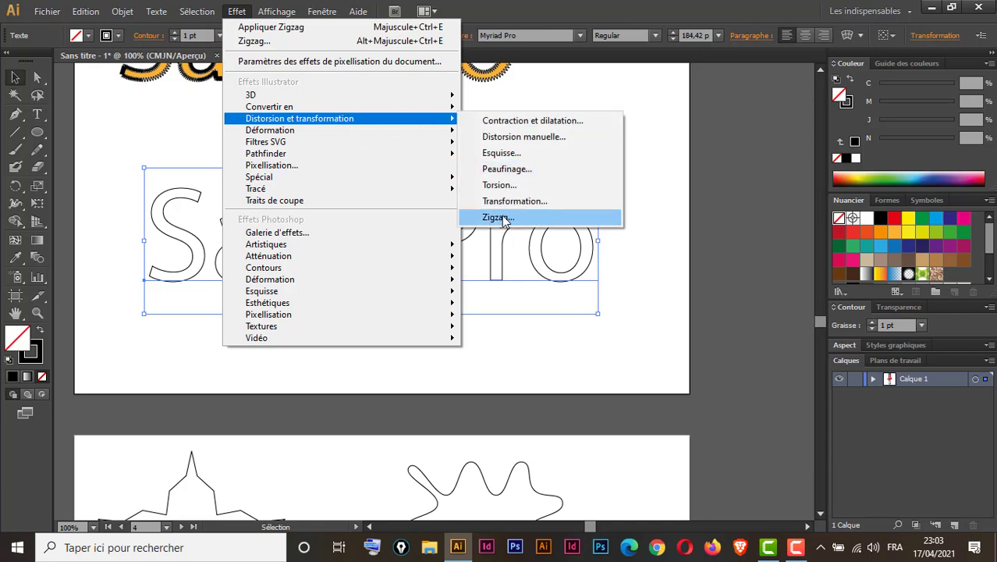
Step: Start a Zigzag effect with preview on and set its size to 0,1 cm
click(499, 218)
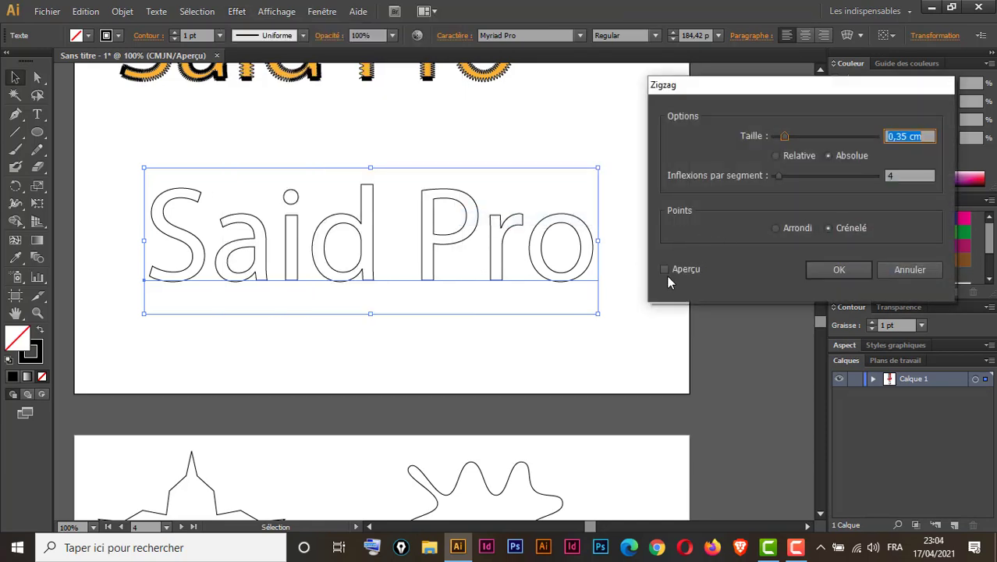
click(664, 270)
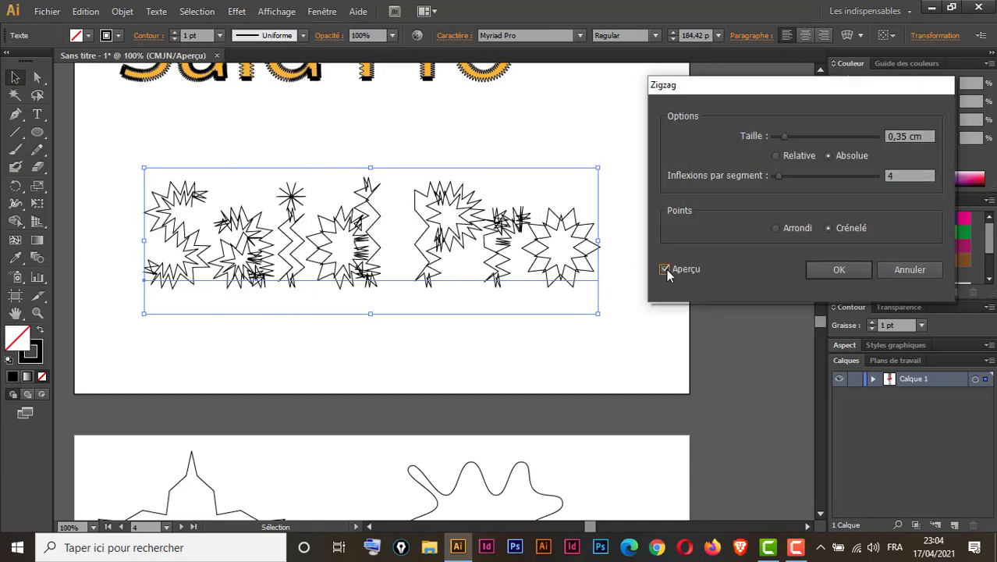
double_click(901, 136)
text(0)
key(Tab)
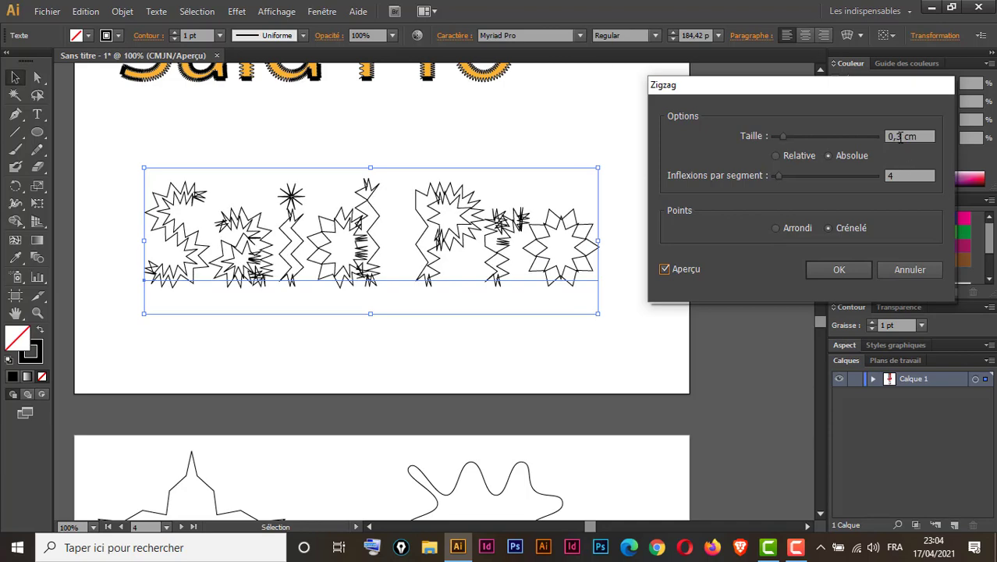
double_click(901, 136)
text(0,1)
key(Tab)
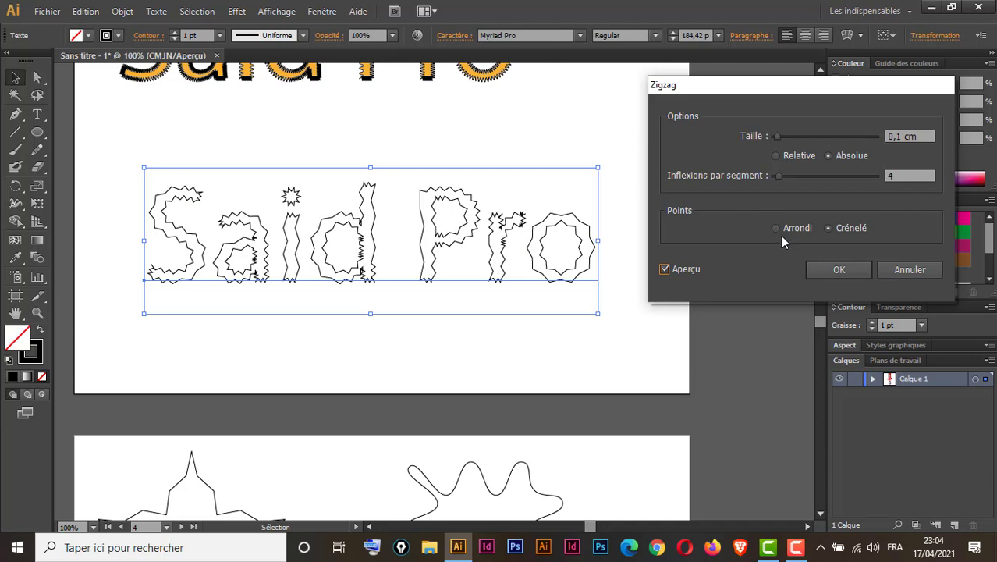
Step: Set 30 ridges per segment with sharp corner points, keep size 0,1 cm, and apply
double_click(904, 175)
text(10)
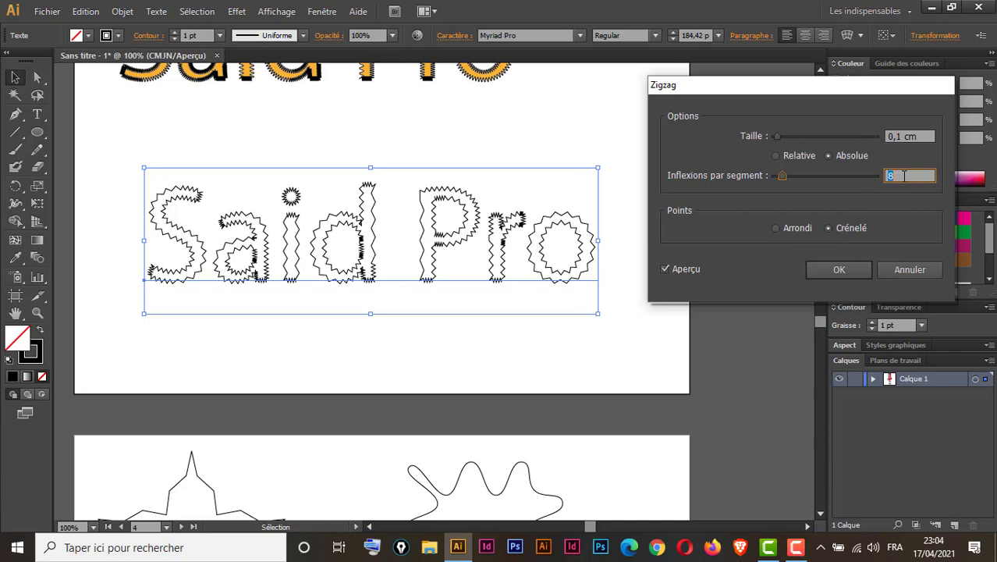
key(Up)
key(Up)
key(Up)
key(Up)
key(Up)
key(Up)
key(Up)
key(Up)
key(Up)
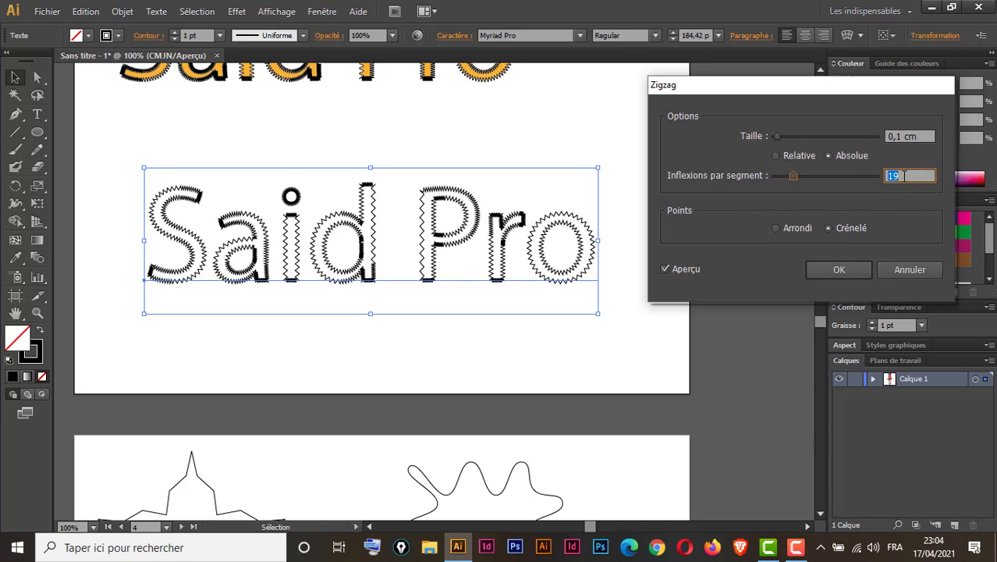
key(Up)
key(Up)
key(Up)
key(Up)
key(Up)
key(Up)
key(Up)
key(Up)
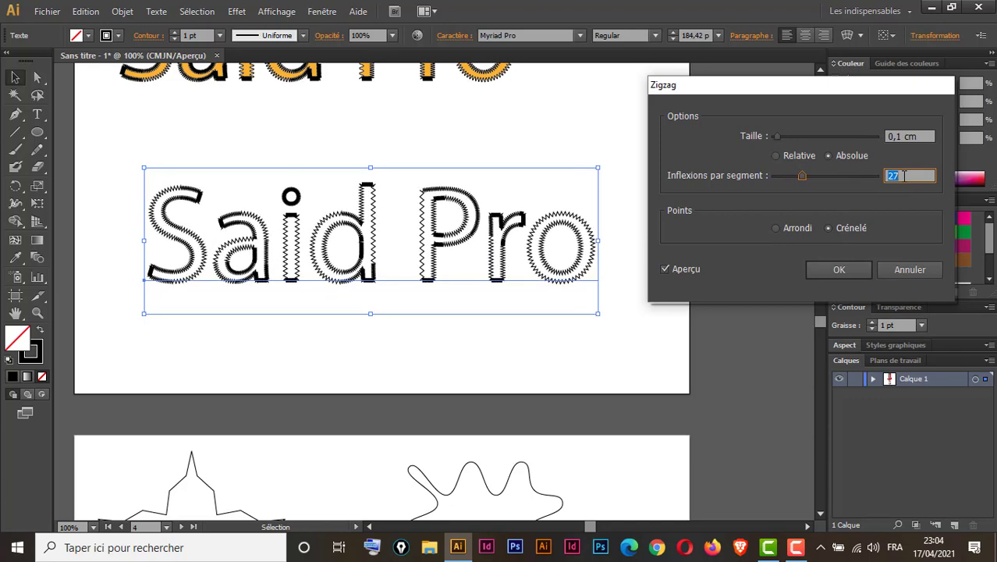
key(Up)
key(Up)
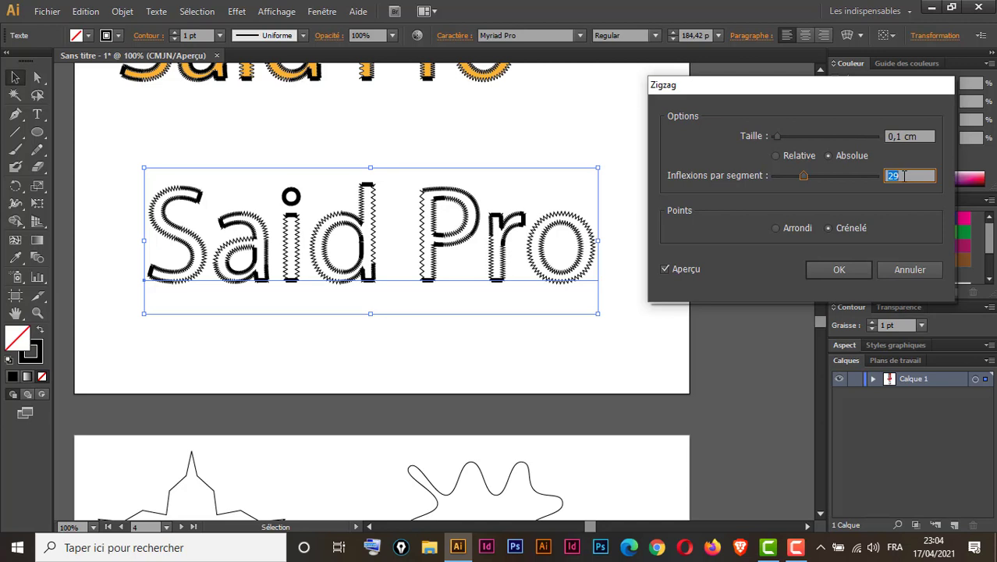
key(Up)
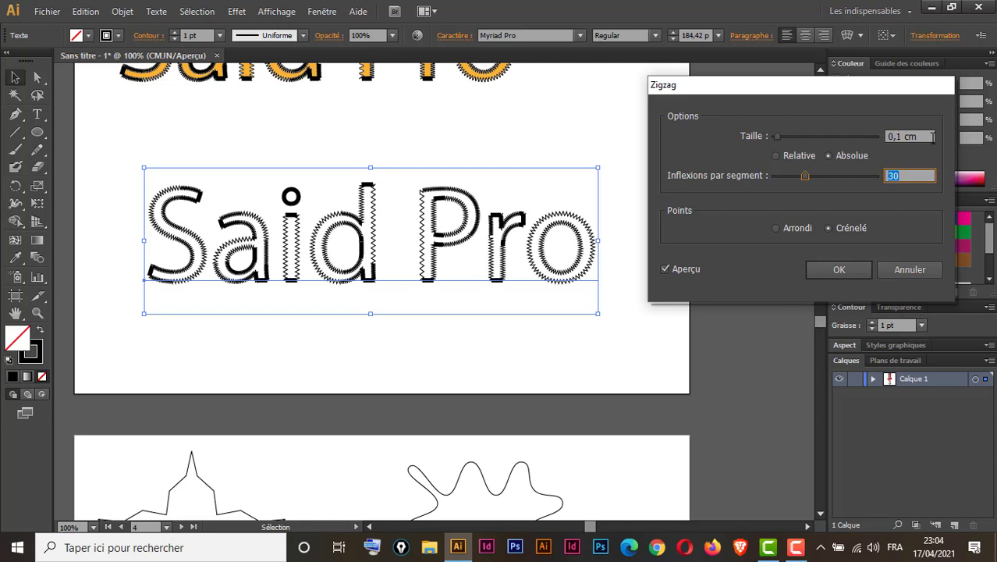
click(901, 137)
key(Up)
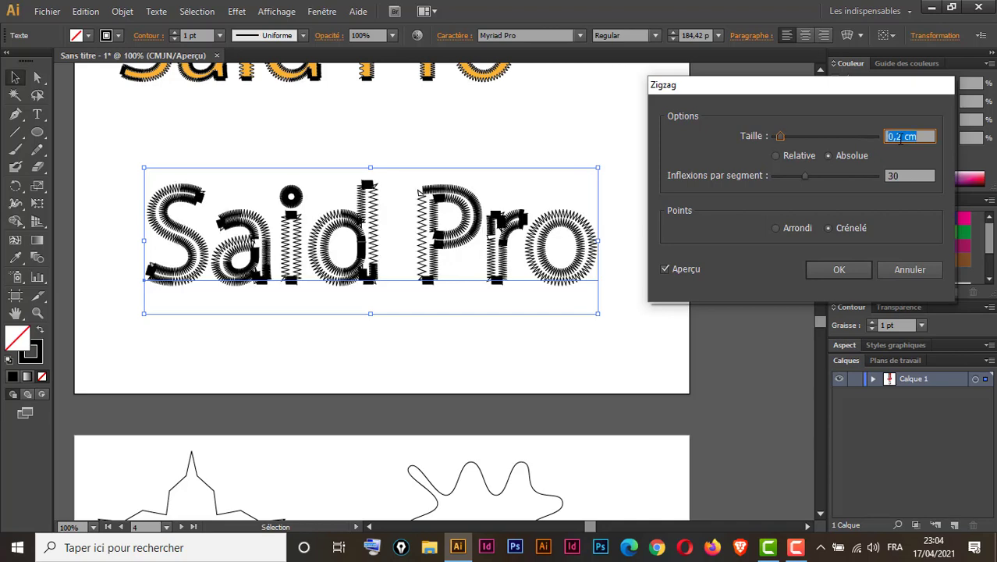
key(Down)
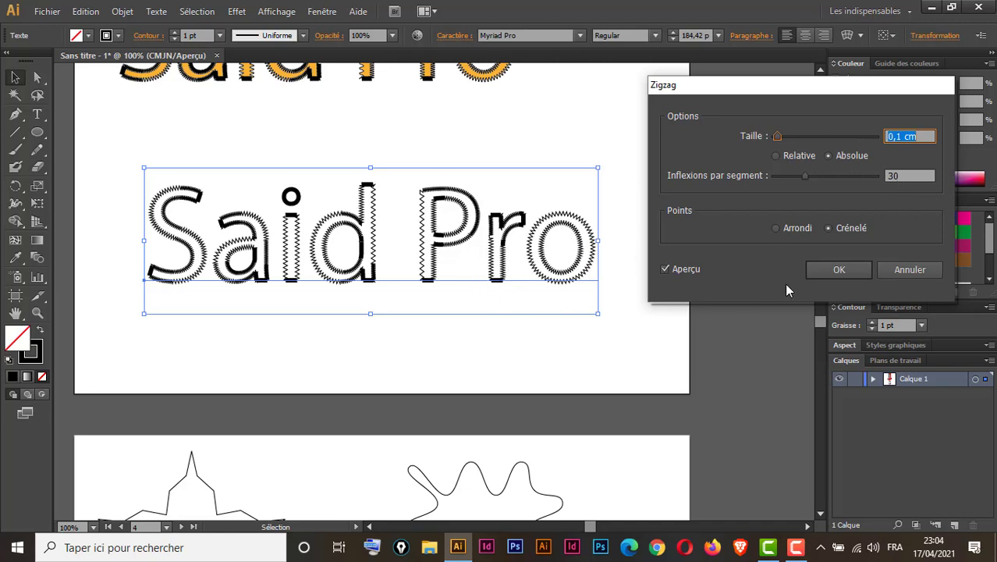
click(775, 228)
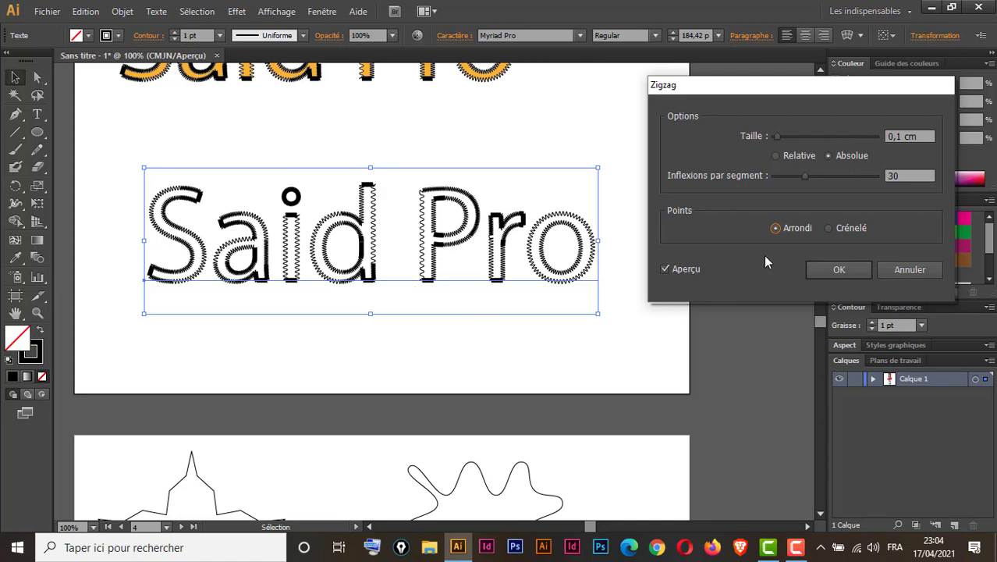
click(828, 229)
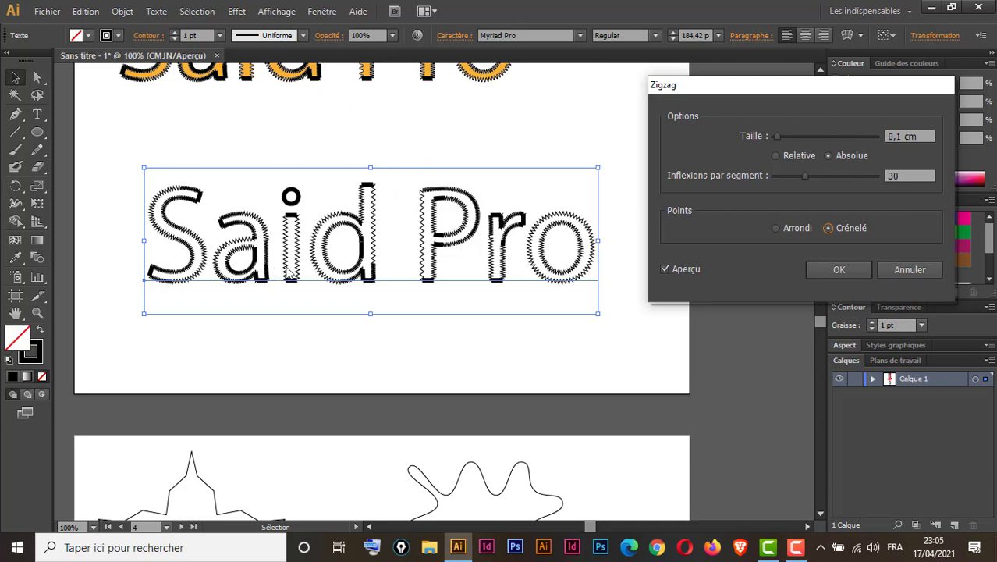
click(839, 269)
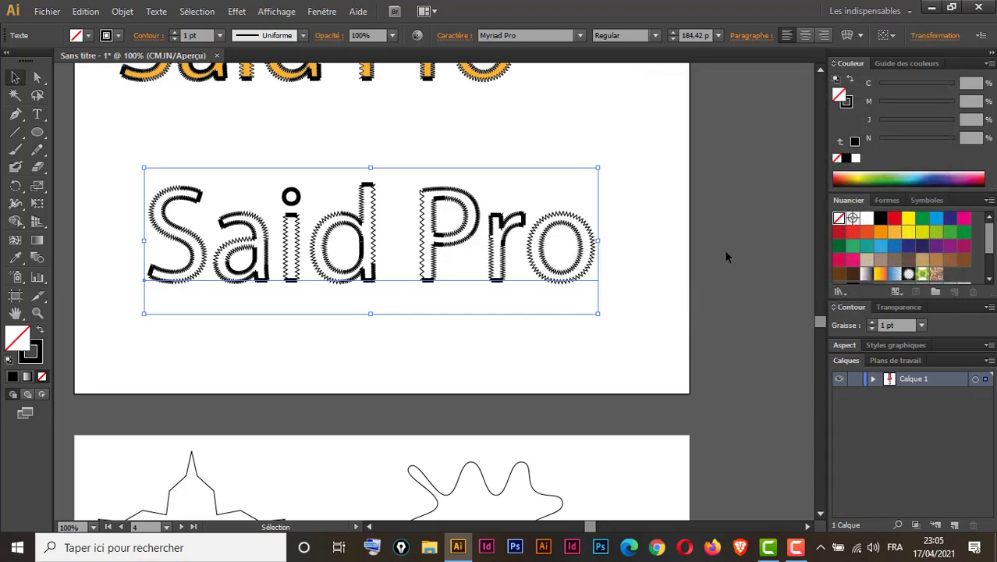
Step: Fill the lower zigzag Said Pro with light orange
click(867, 232)
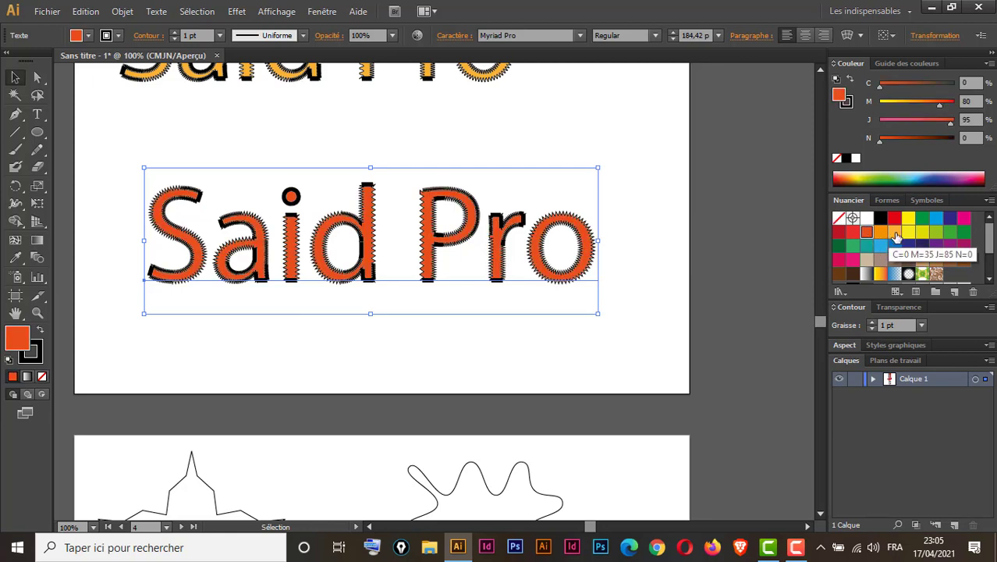
click(894, 234)
click(659, 260)
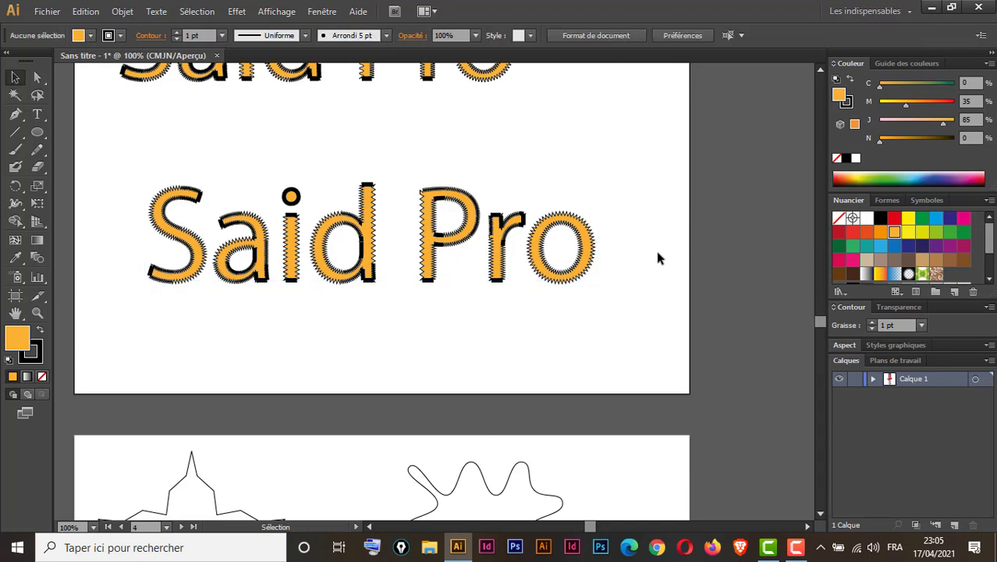
Step: Zoom in to inspect the zigzag lettering, then zoom back out and reselect the lower text
scroll(609, 376, up, 2)
scroll(610, 377, up, 1)
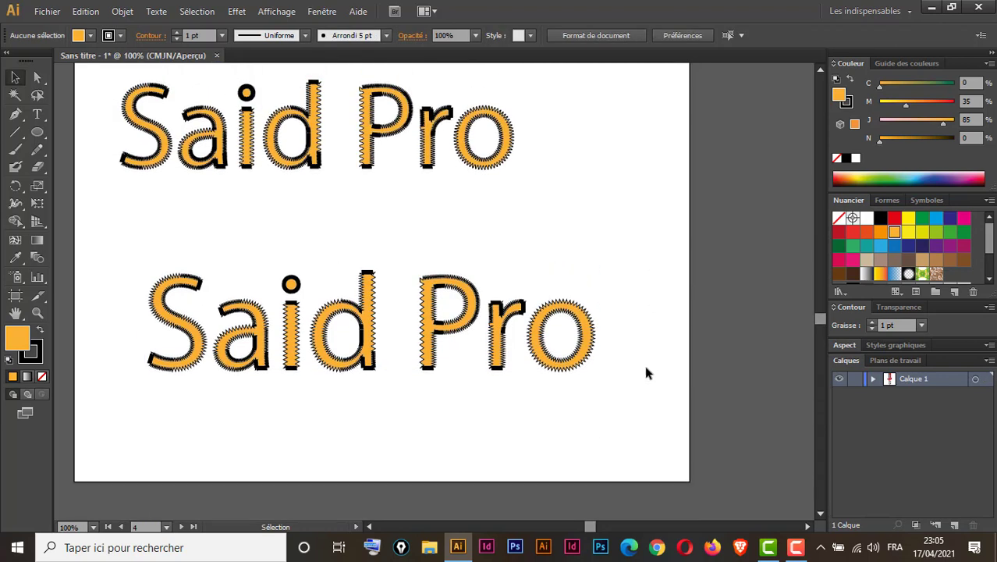
scroll(644, 338, down, 1)
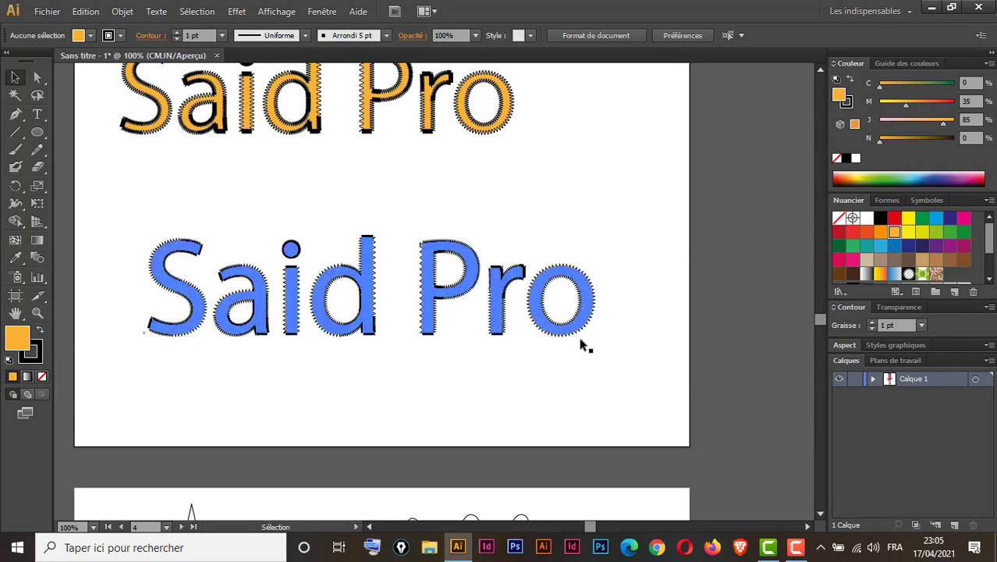
ctrl+click(421, 332)
ctrl+click(407, 308)
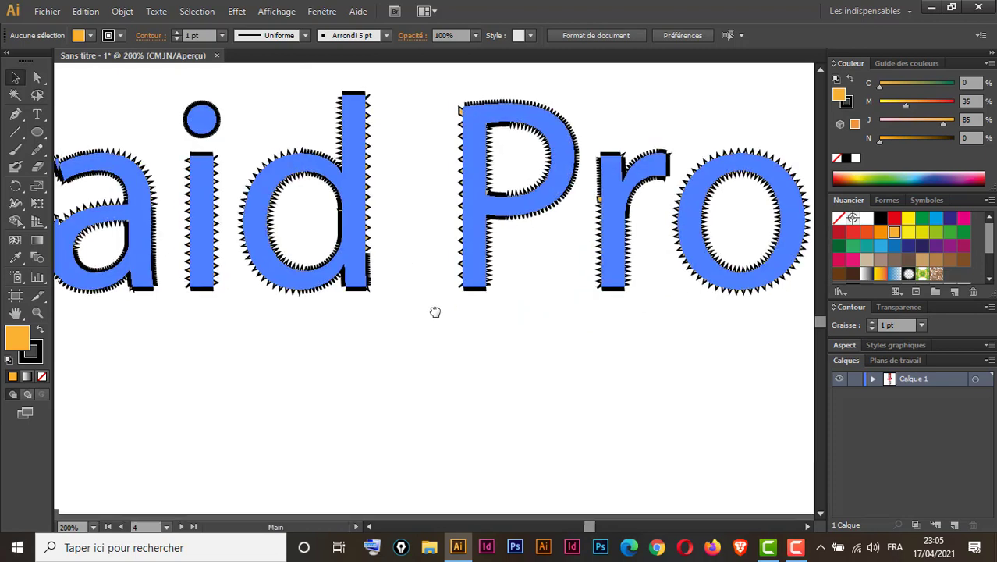
drag(434, 310, 480, 357)
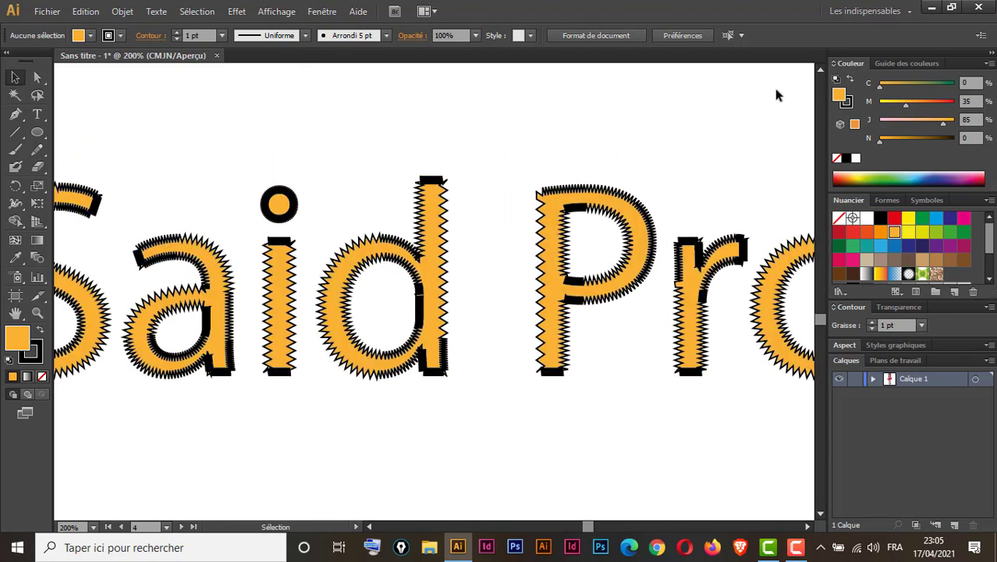
key(ctrl+minus)
key(ctrl+minus)
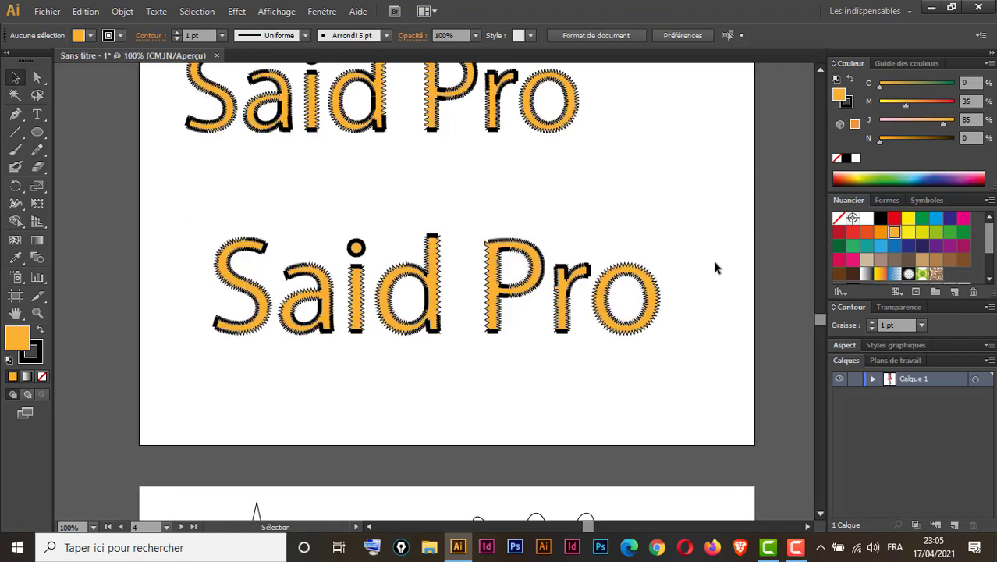
double_click(545, 297)
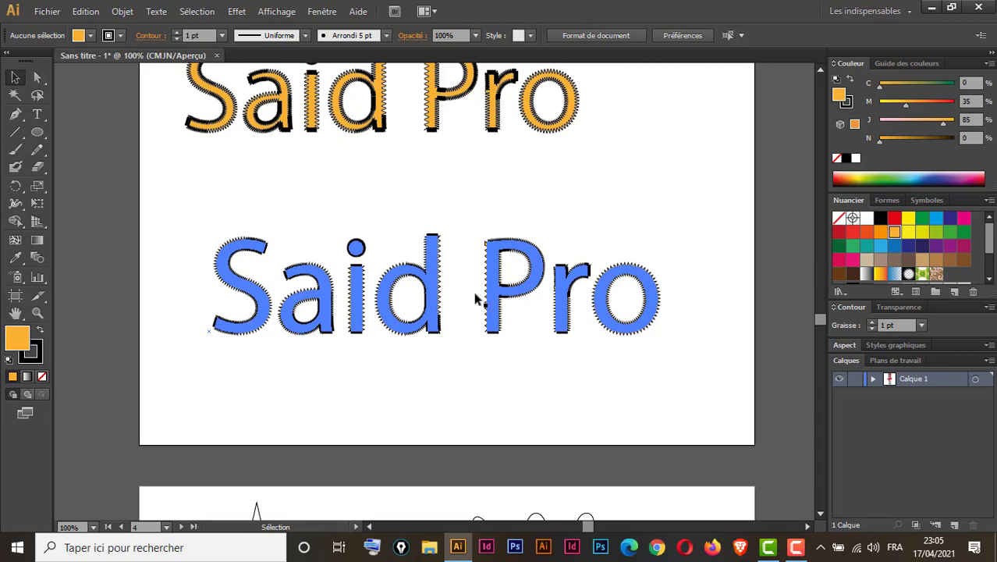
Step: Move the orange 'Said Pro' text right and add a small S text object below it
drag(487, 297, 576, 215)
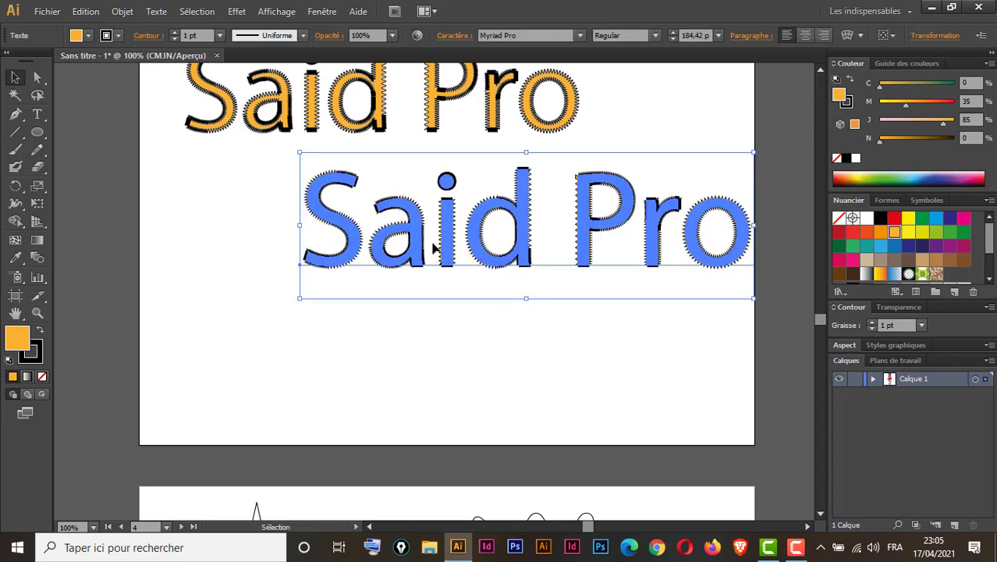
drag(420, 245, 573, 237)
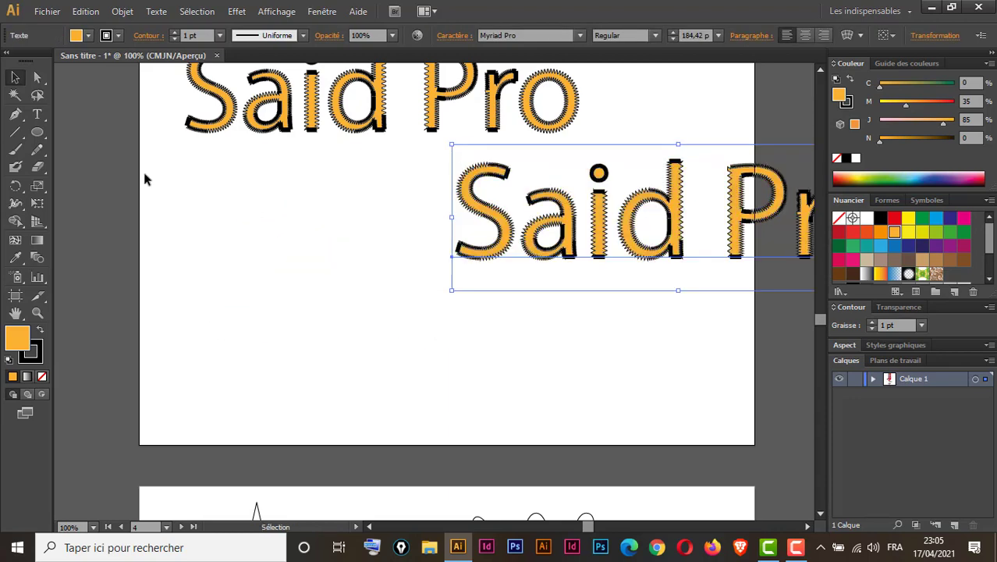
click(37, 115)
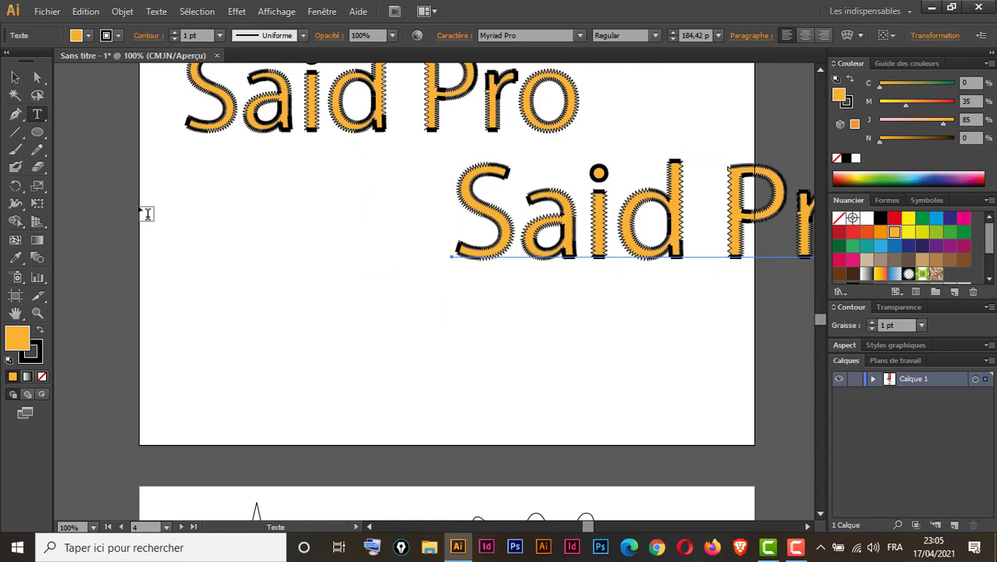
click(231, 346)
text(s)
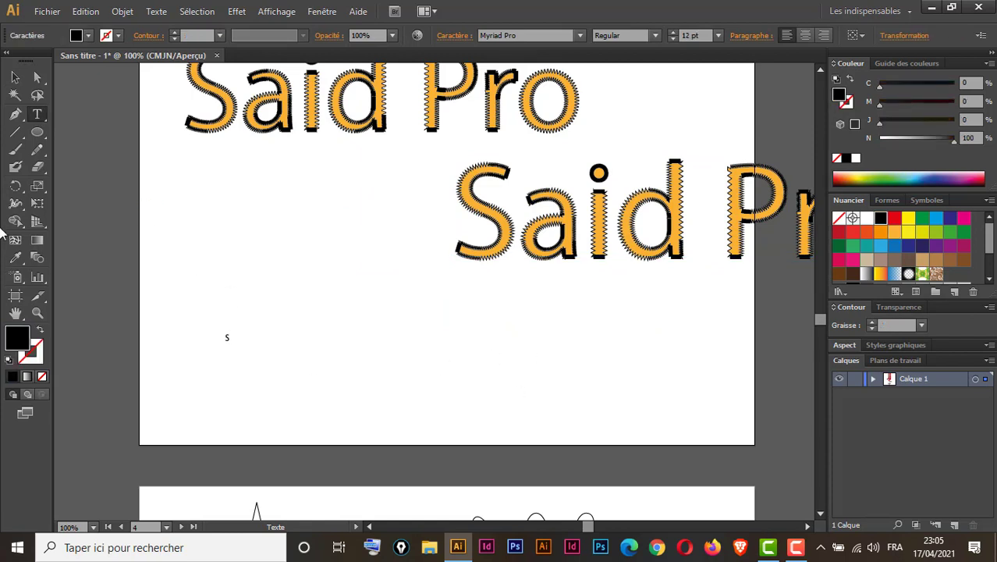
Step: Scale the S up into a large letter and duplicate it beside itself as a P
click(15, 80)
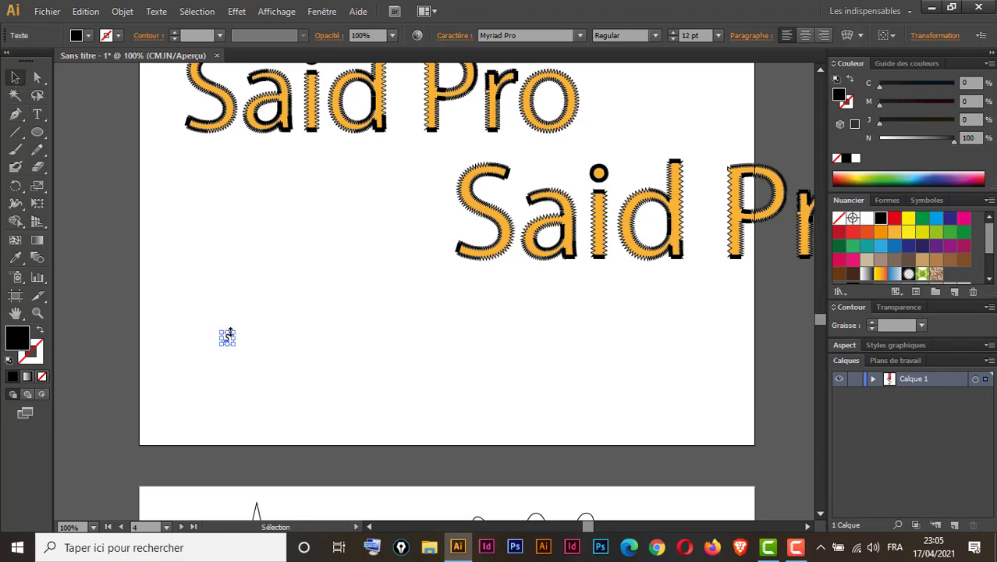
drag(235, 331, 465, 129)
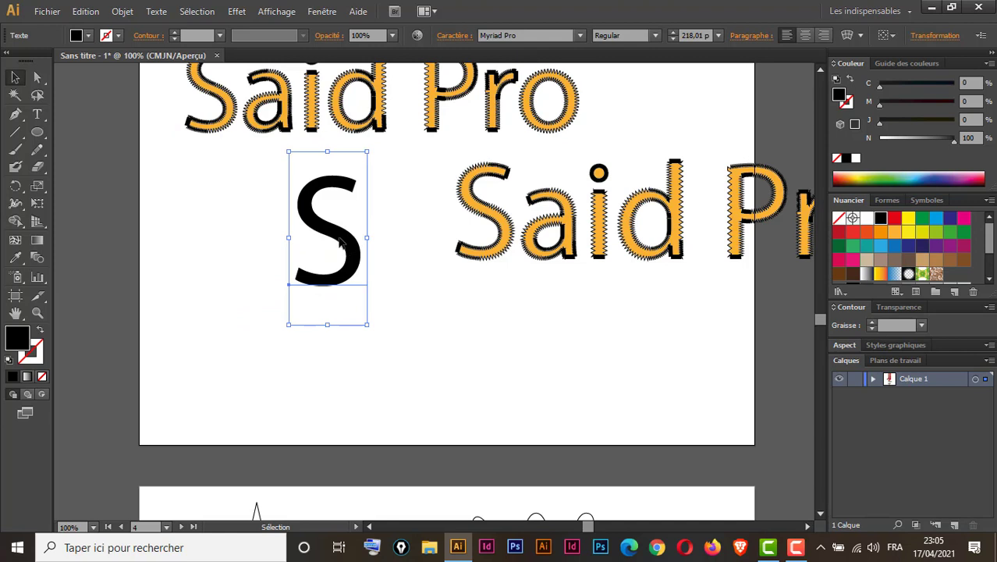
mouse_move(340, 243)
mouse_down()
mouse_move(266, 309)
mouse_move(396, 336)
mouse_up()
double_click(396, 332)
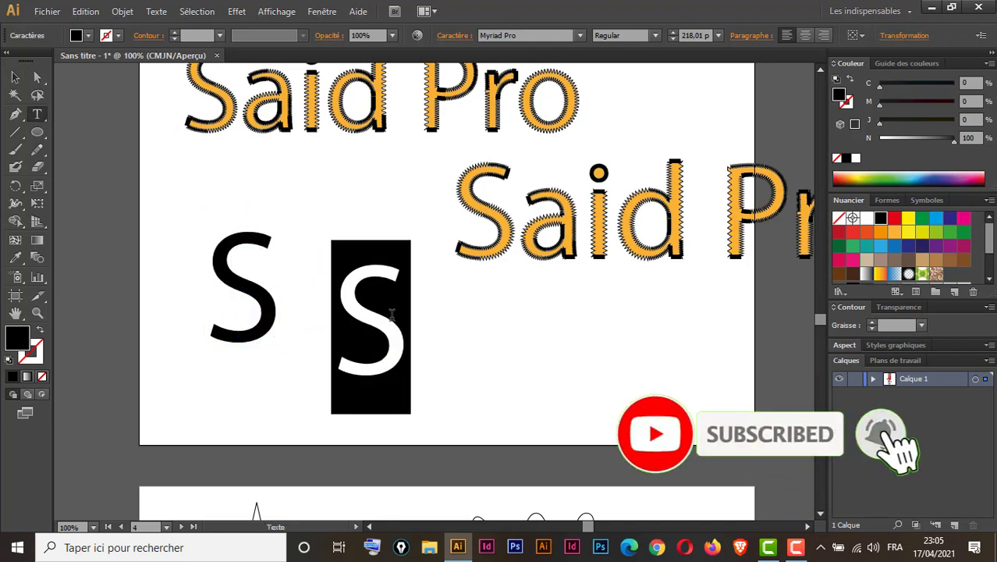
text(P)
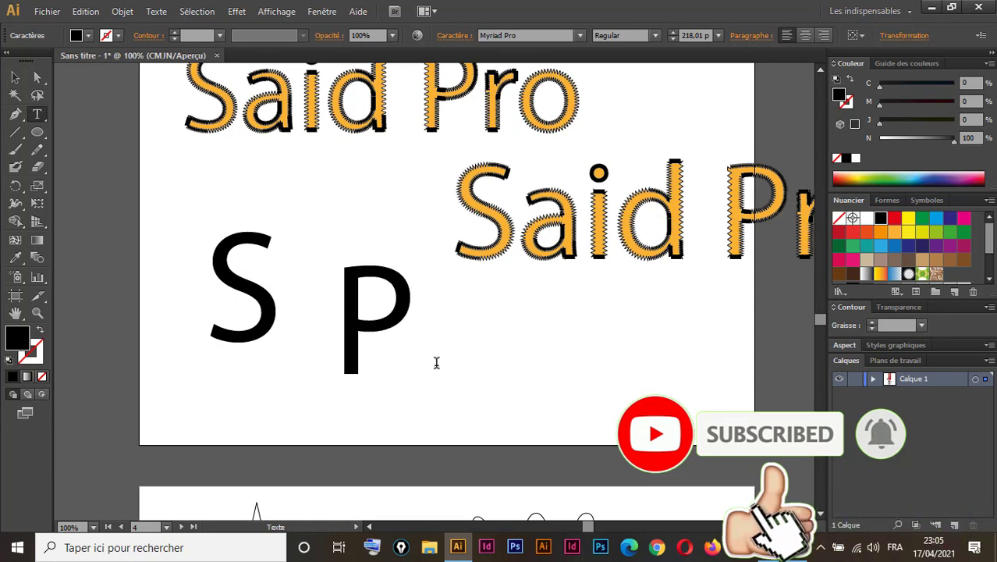
Step: Line up the S with the P and make both letters black outlines with no fill
click(15, 77)
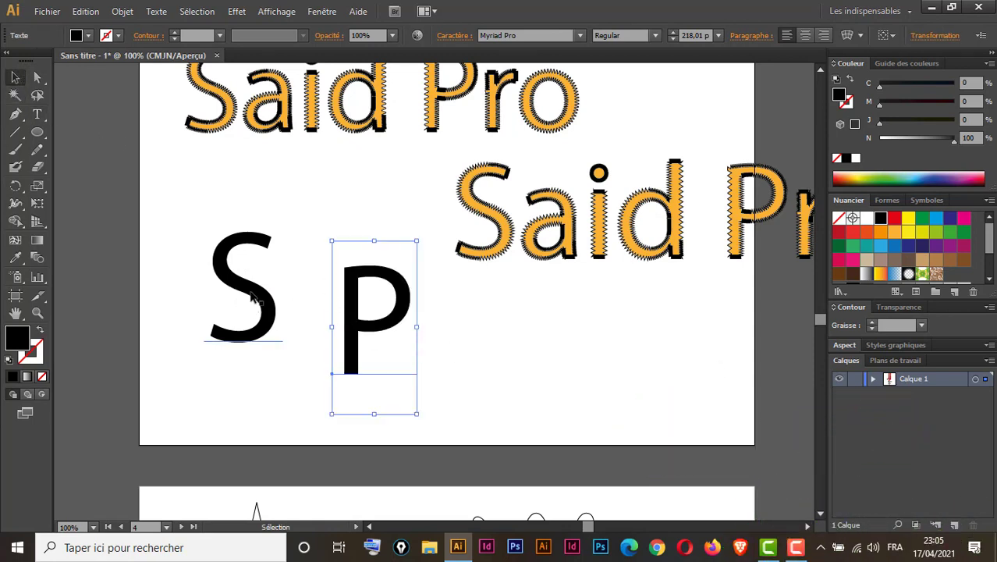
drag(241, 312, 246, 337)
shift+click(403, 373)
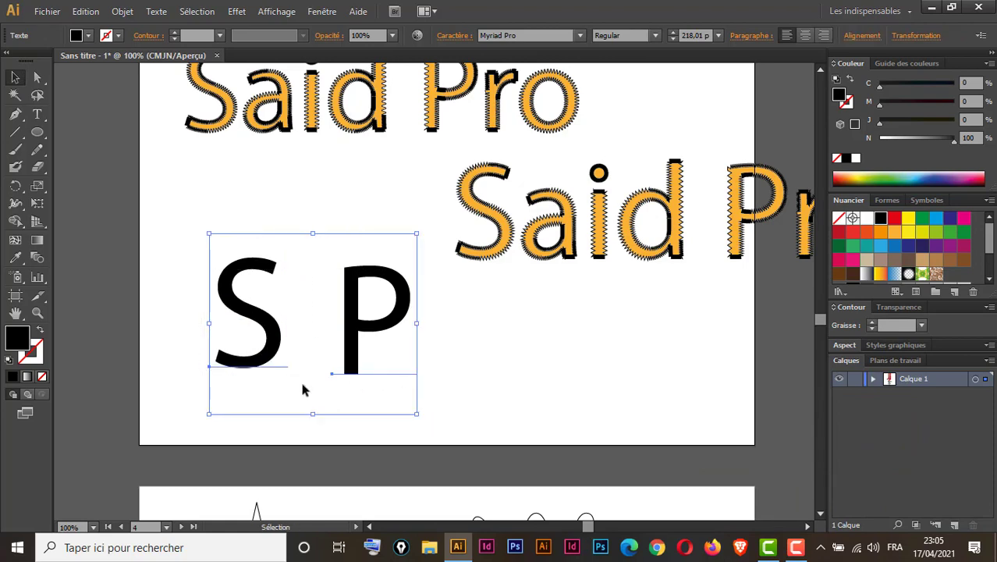
click(42, 331)
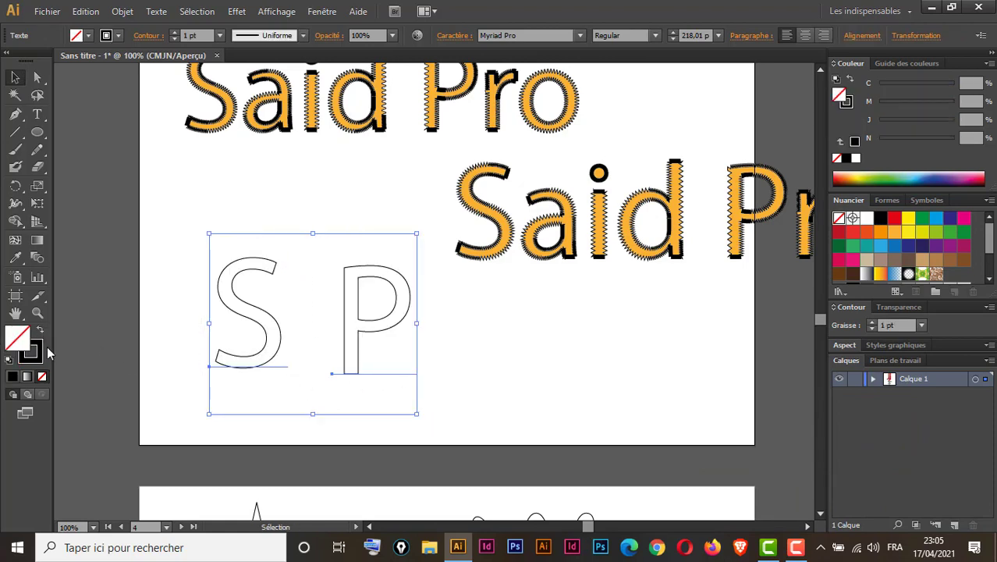
Step: Apply a sharp Zigzag effect of 0,1 cm size and 42 ridges per segment to the S and P
click(238, 12)
mouse_move(300, 119)
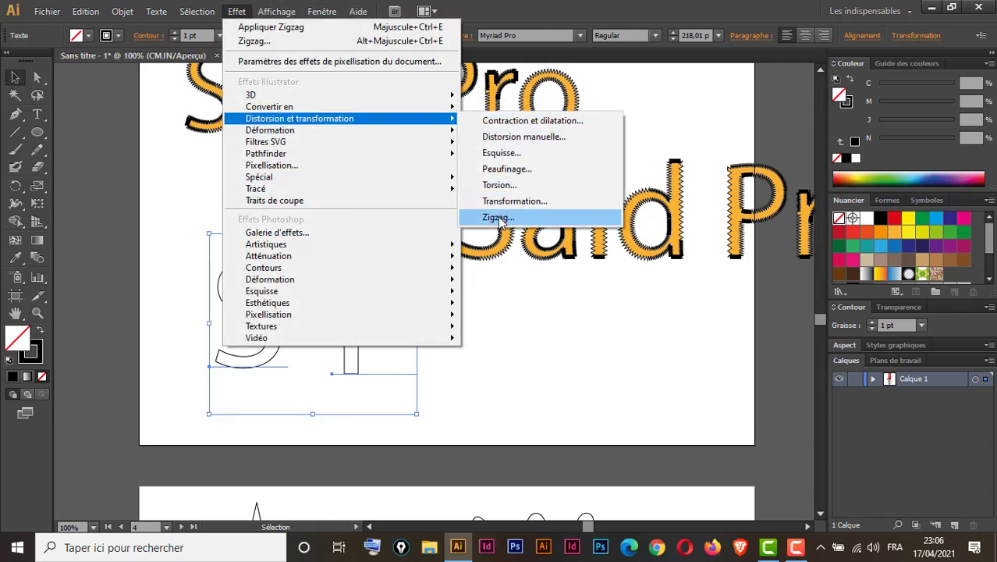
click(498, 218)
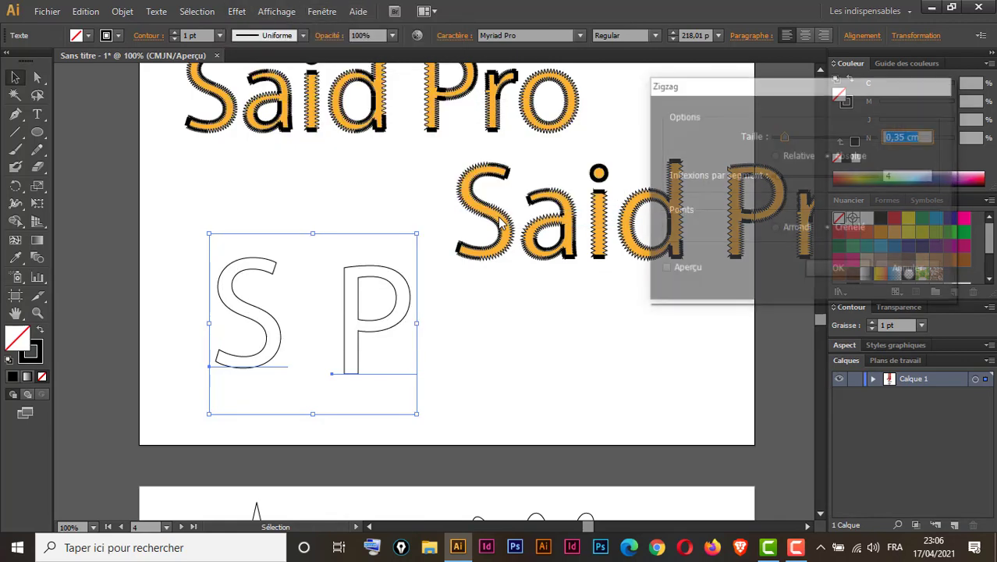
click(665, 268)
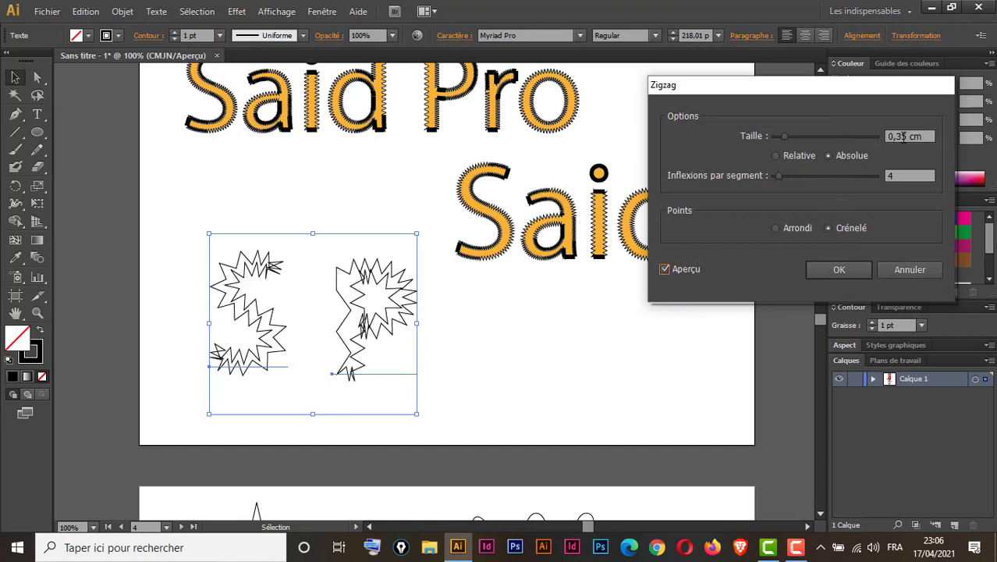
scroll(904, 135, down, 1)
scroll(904, 136, down, 1)
scroll(904, 136, down, 2)
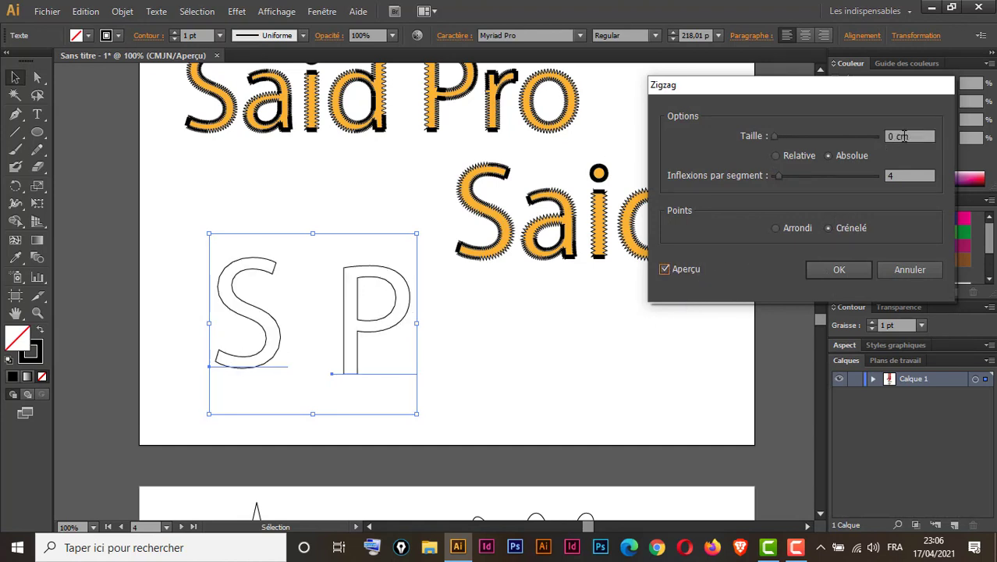
scroll(904, 135, up, 1)
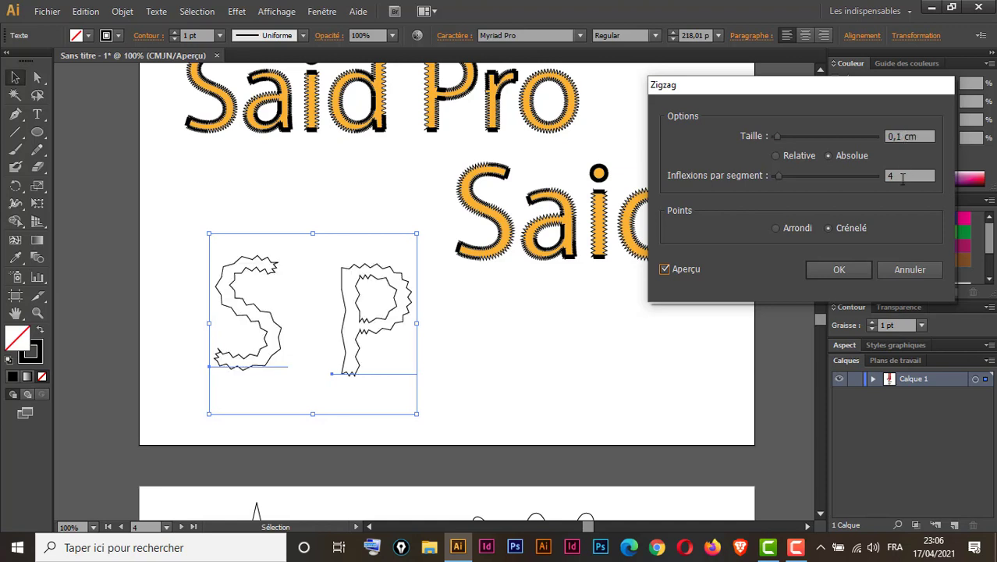
scroll(903, 177, up, 1)
scroll(903, 178, up, 2)
scroll(903, 178, up, 2)
scroll(902, 178, up, 2)
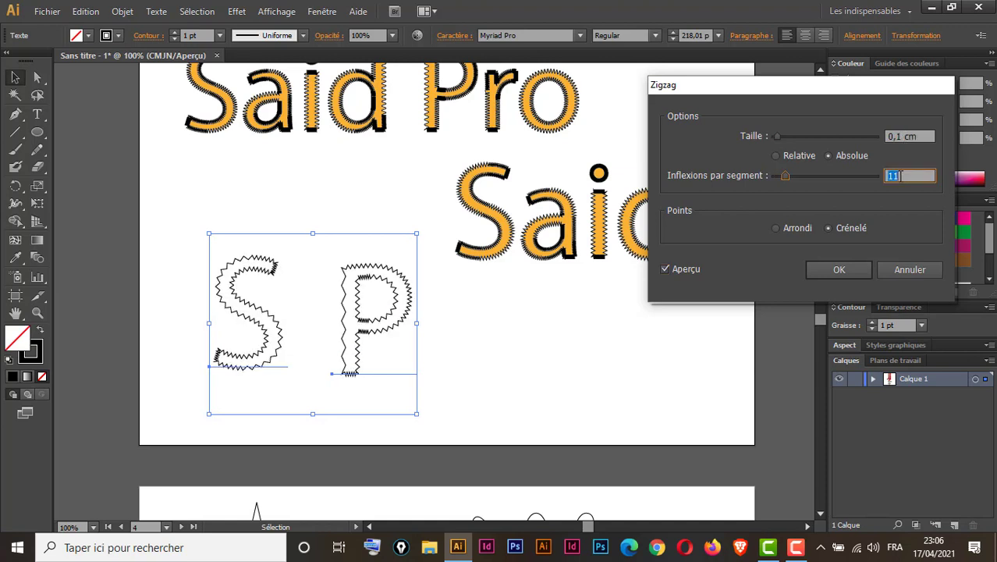
scroll(903, 178, up, 4)
scroll(903, 178, up, 4)
scroll(903, 178, up, 4)
scroll(903, 178, up, 4)
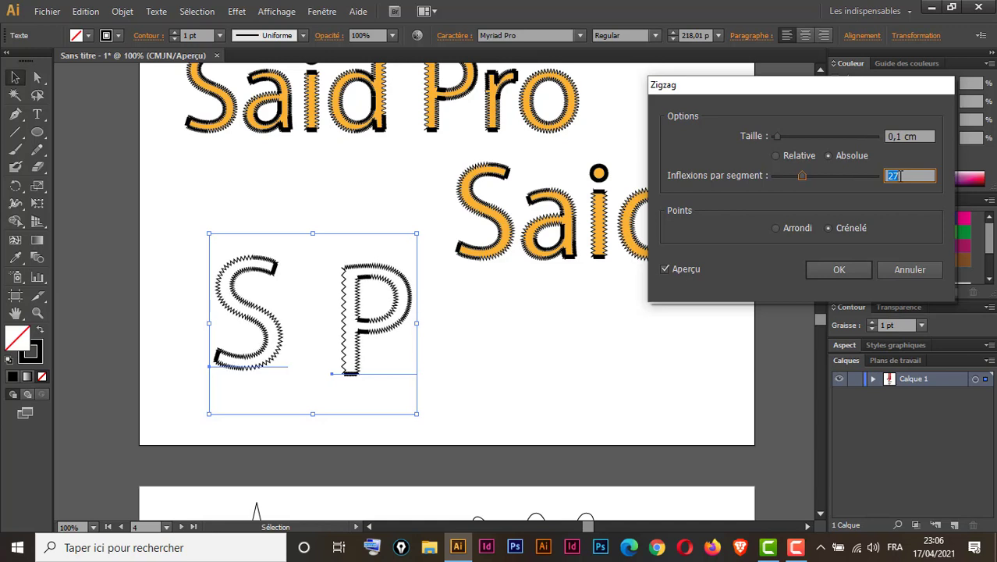
scroll(903, 176, up, 3)
scroll(903, 176, up, 3)
scroll(903, 175, up, 3)
scroll(903, 176, up, 4)
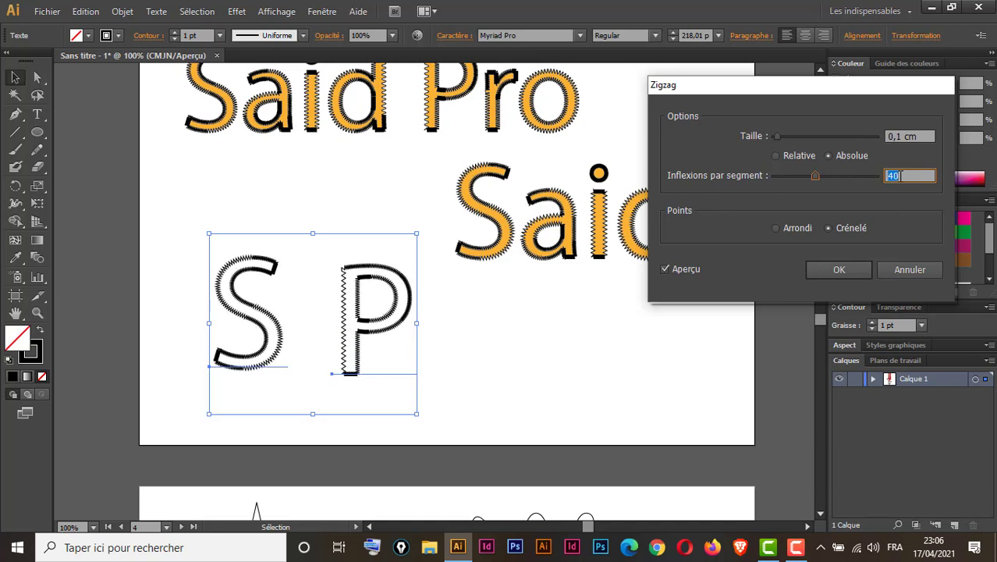
scroll(903, 175, up, 2)
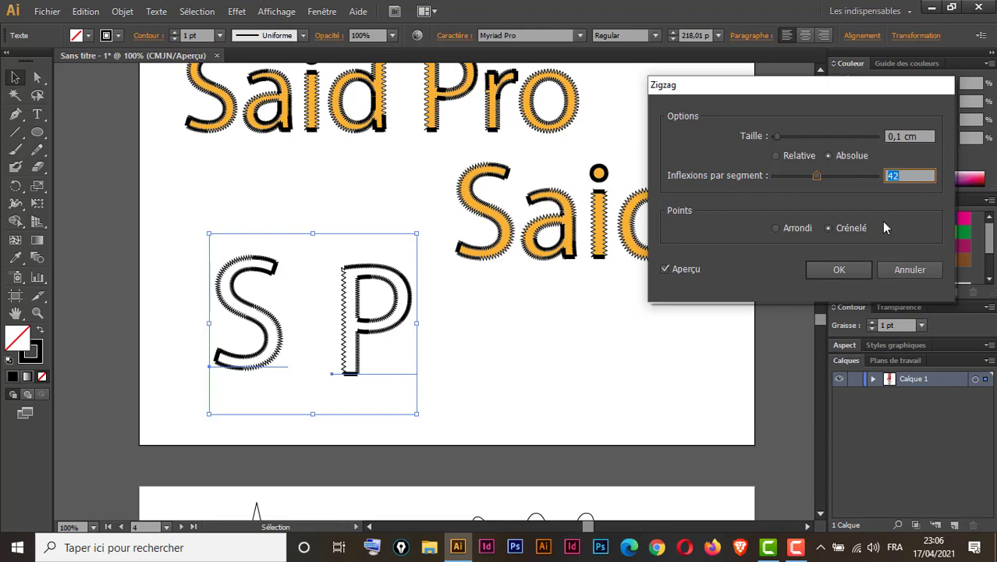
click(840, 269)
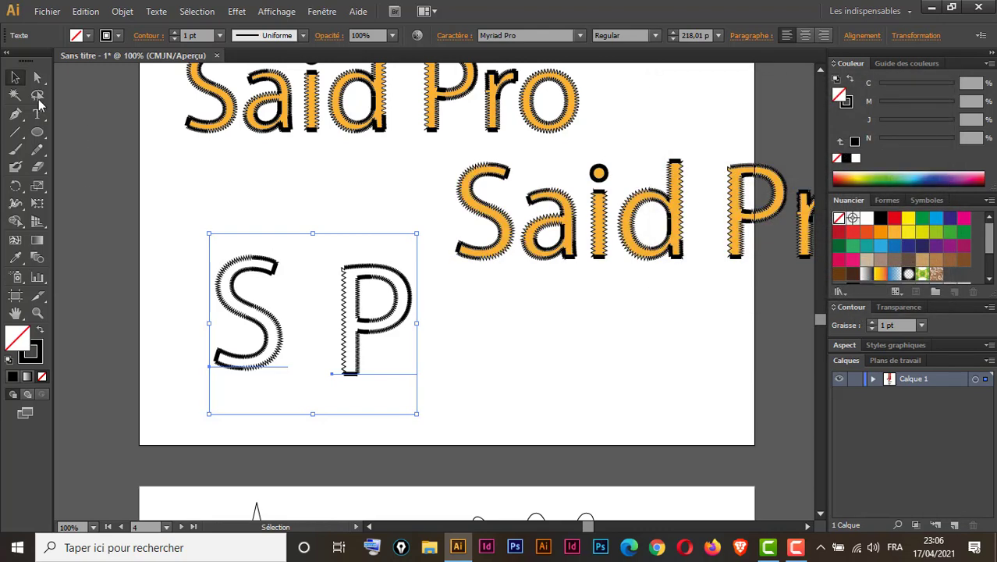
Step: Pan to the star-and-circle artboard and move the spiky star off its left edge
click(15, 77)
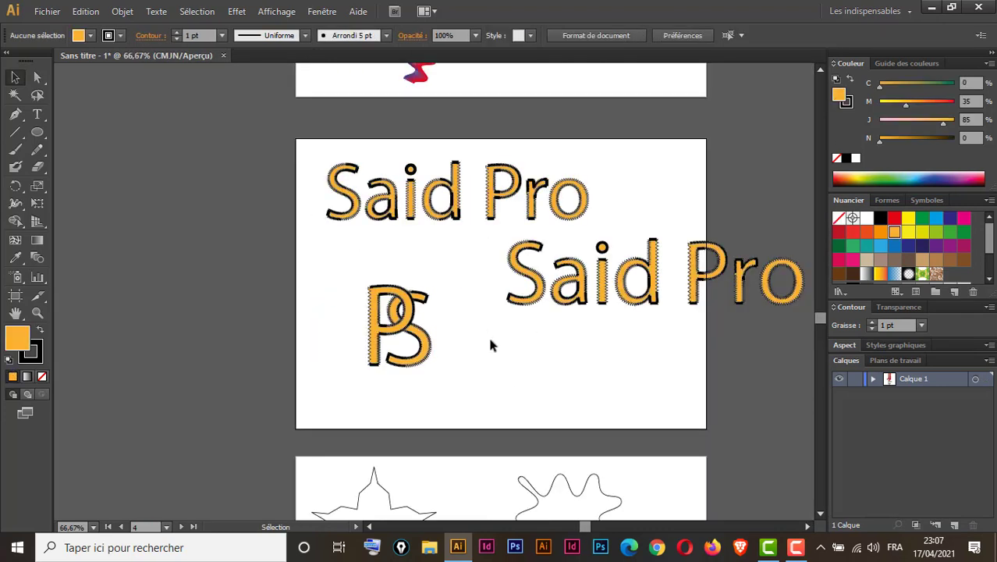
mouse_move(526, 388)
mouse_down()
mouse_move(456, 247)
mouse_move(407, 255)
mouse_move(433, 263)
mouse_move(428, 278)
mouse_up()
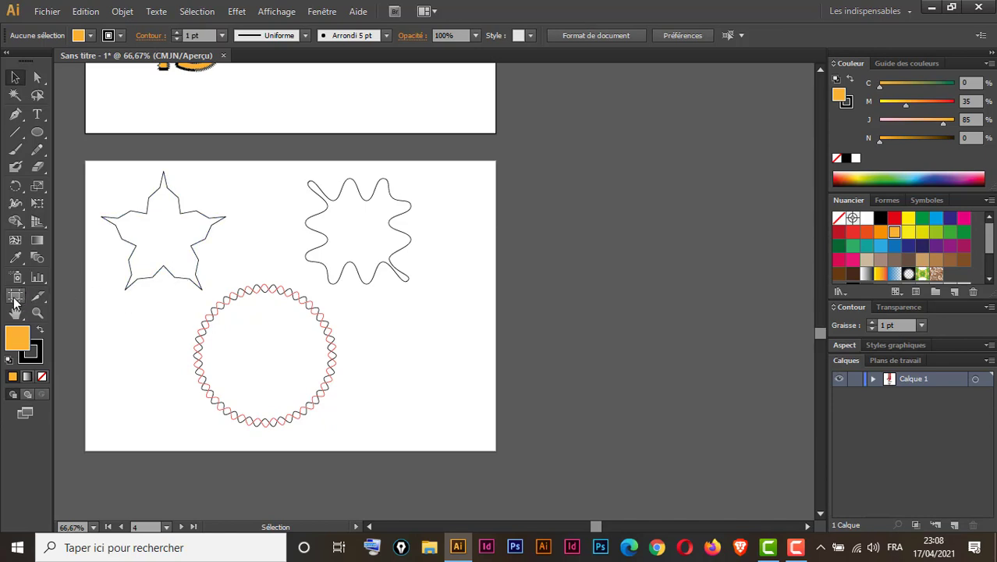
drag(360, 266, 526, 273)
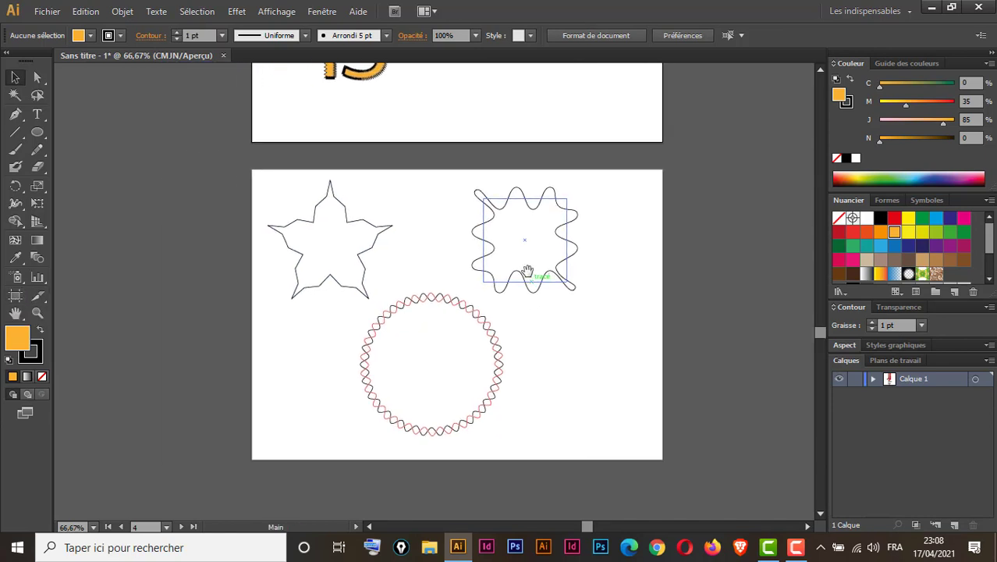
drag(388, 234, 219, 234)
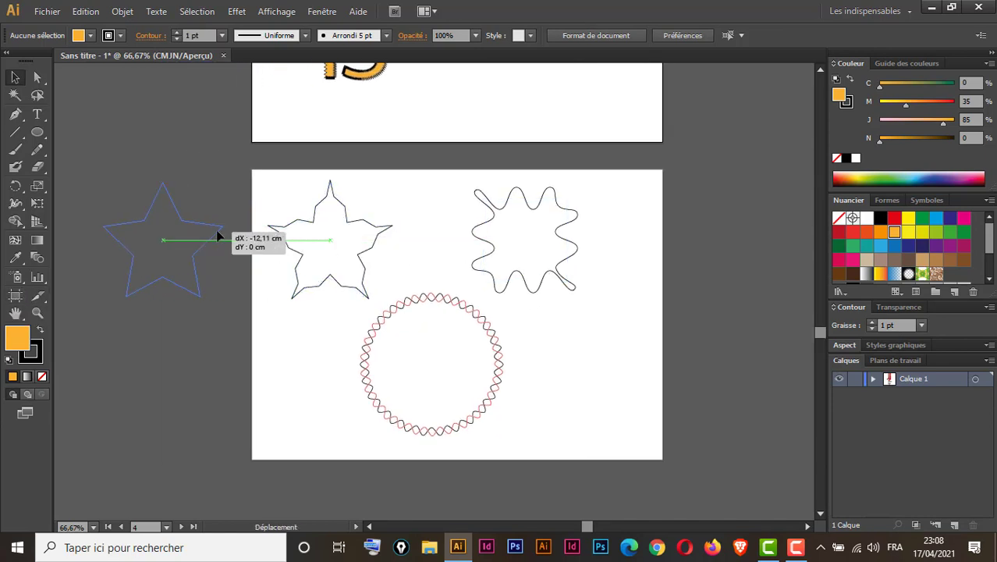
click(325, 269)
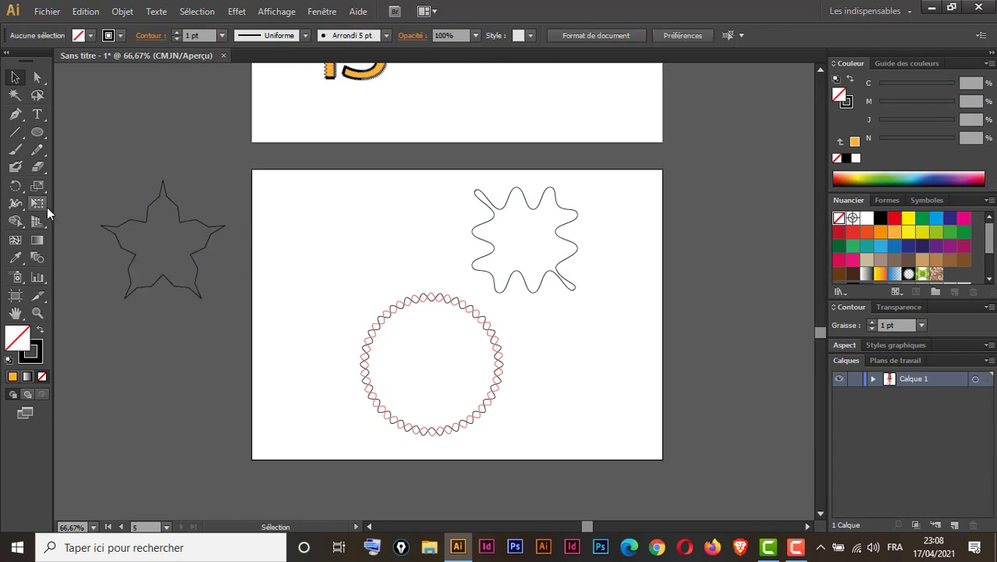
Step: Draw a new five-point star at the artboard's top left and give it a 2 pt stroke
click(38, 132)
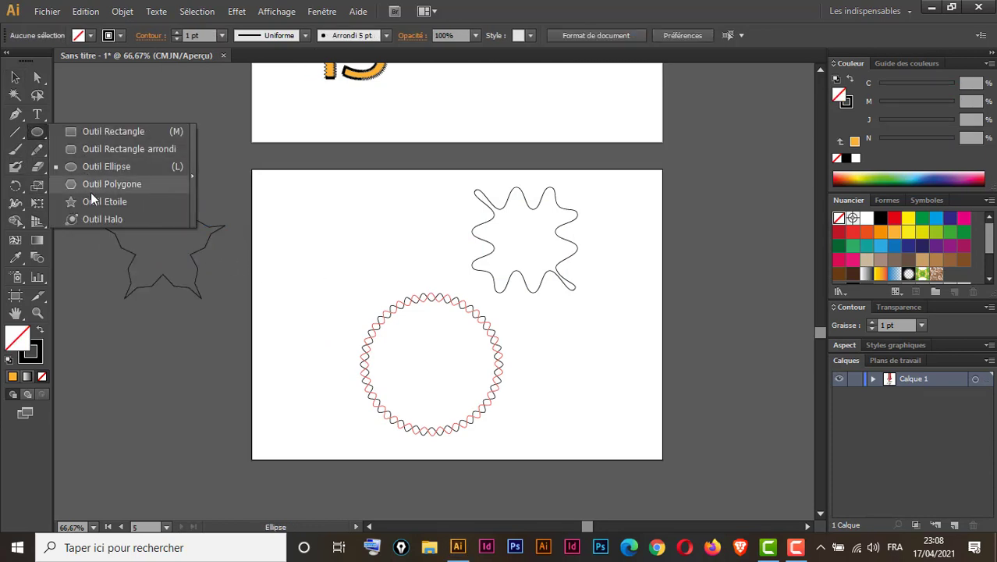
click(93, 201)
drag(323, 211, 372, 298)
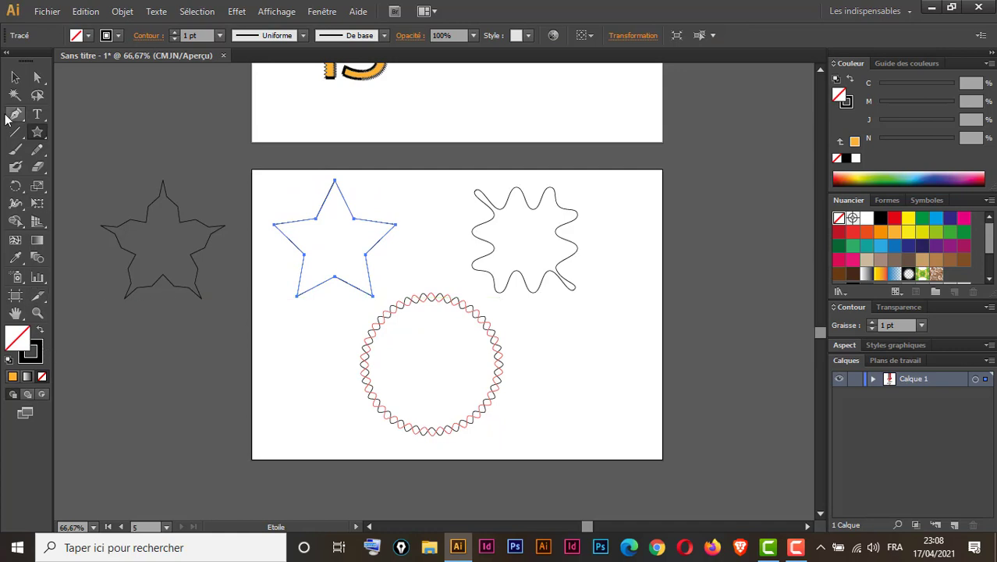
click(15, 78)
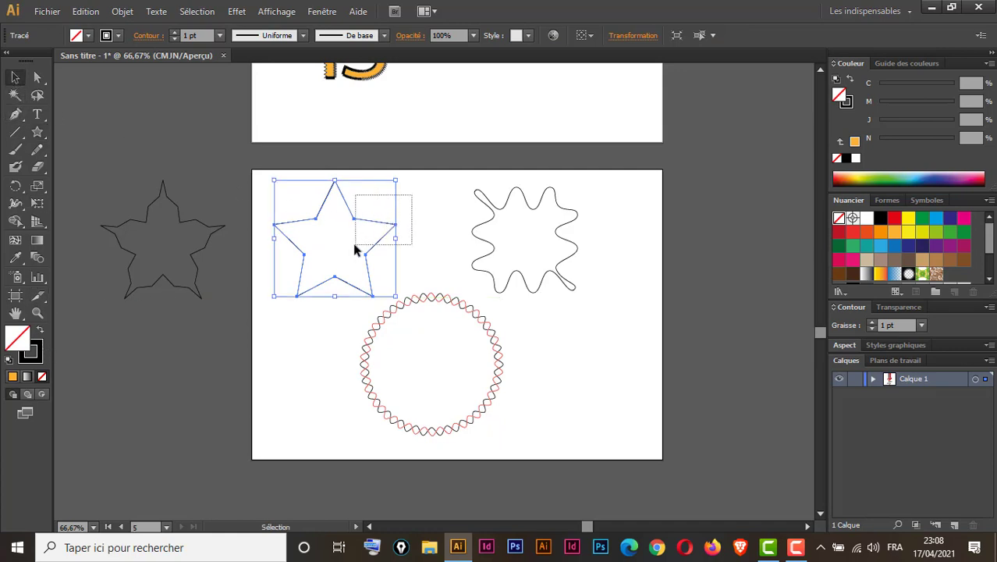
click(871, 323)
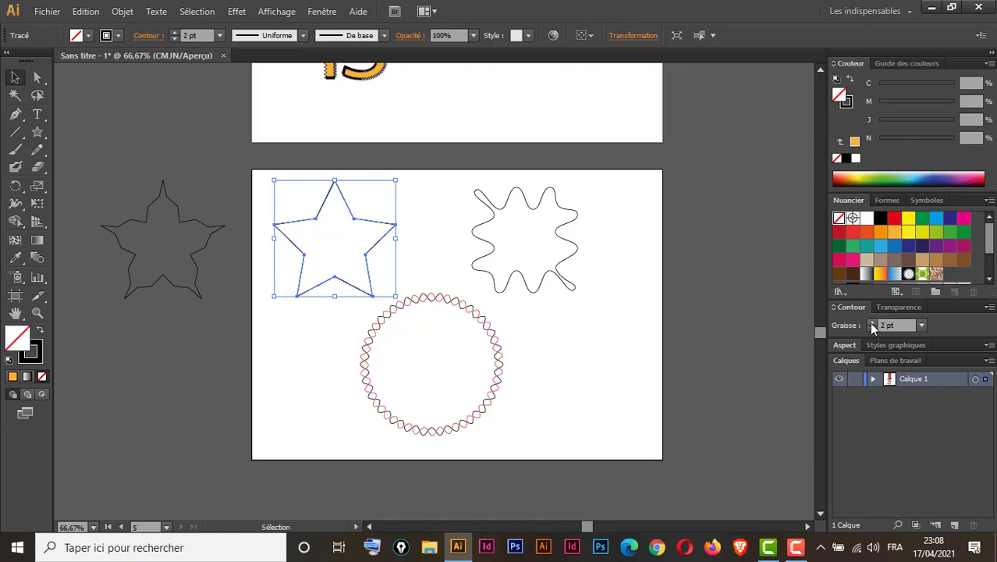
click(236, 11)
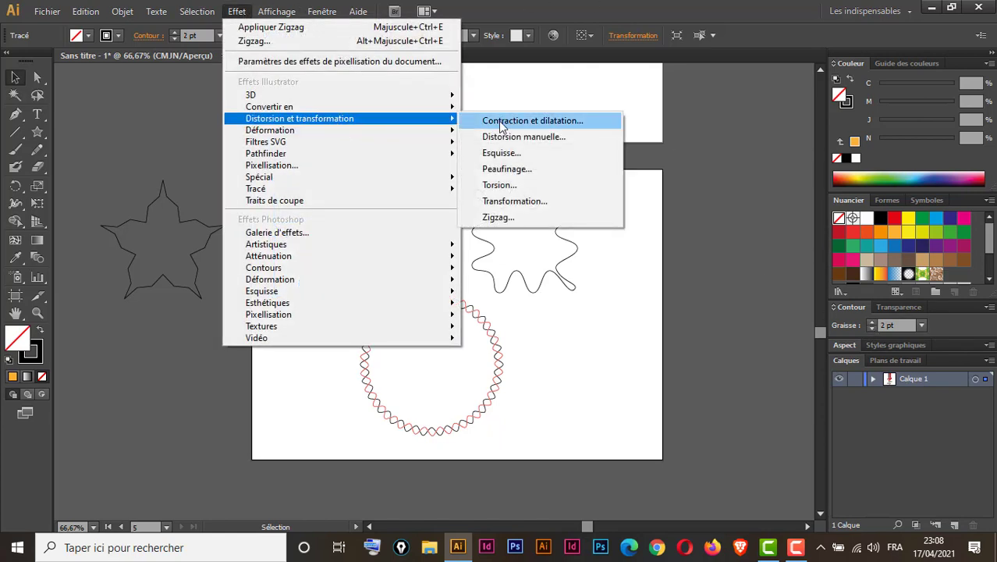
mouse_move(300, 118)
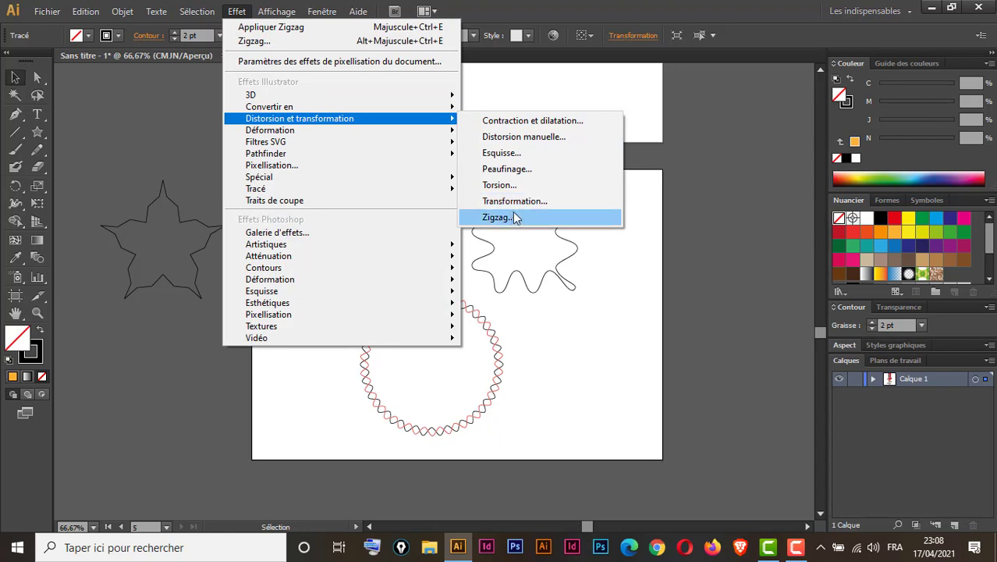
Step: Open the Zigzag effect on the star with preview, entering a 0,1 cm size and adjusting the ridges
click(507, 217)
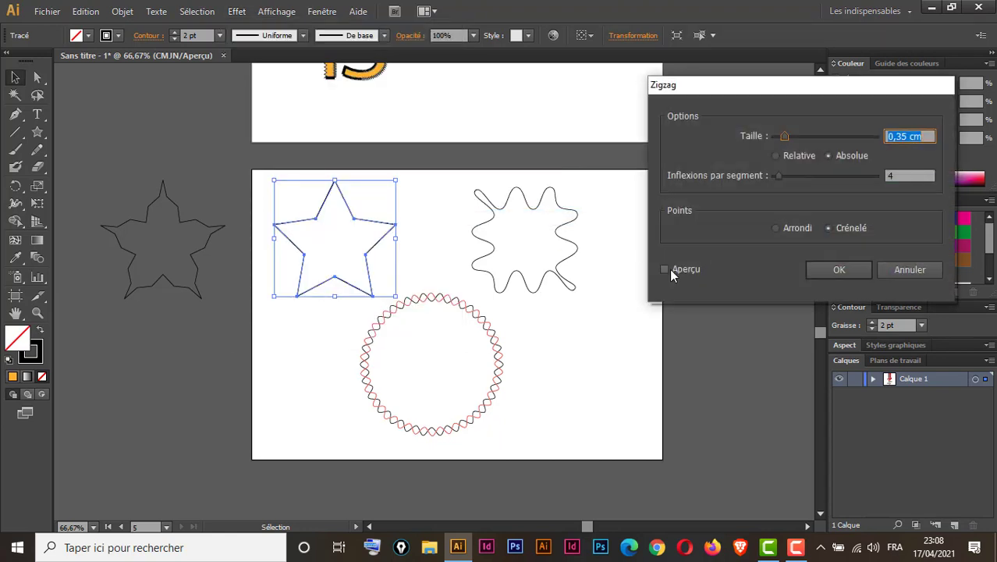
click(665, 269)
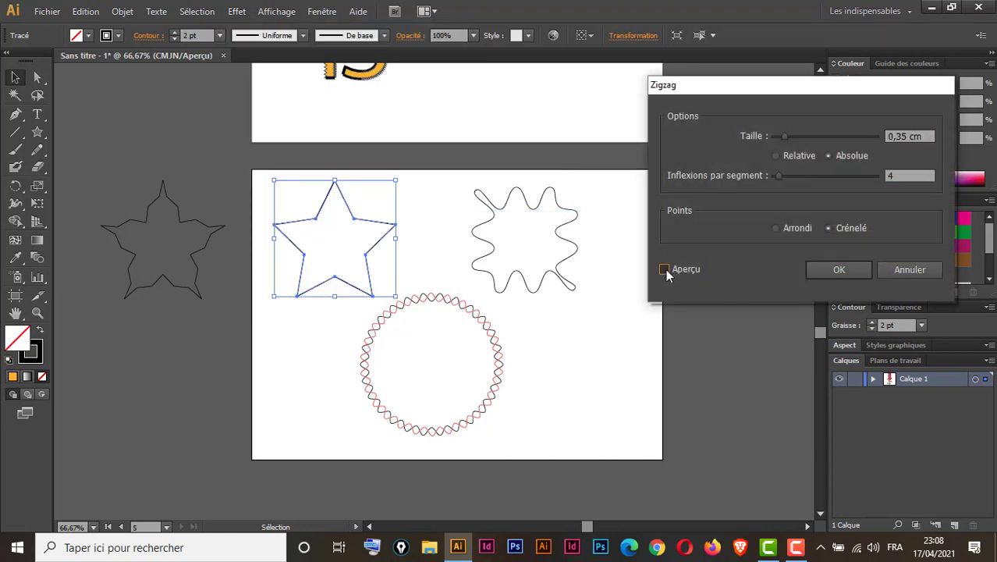
click(898, 137)
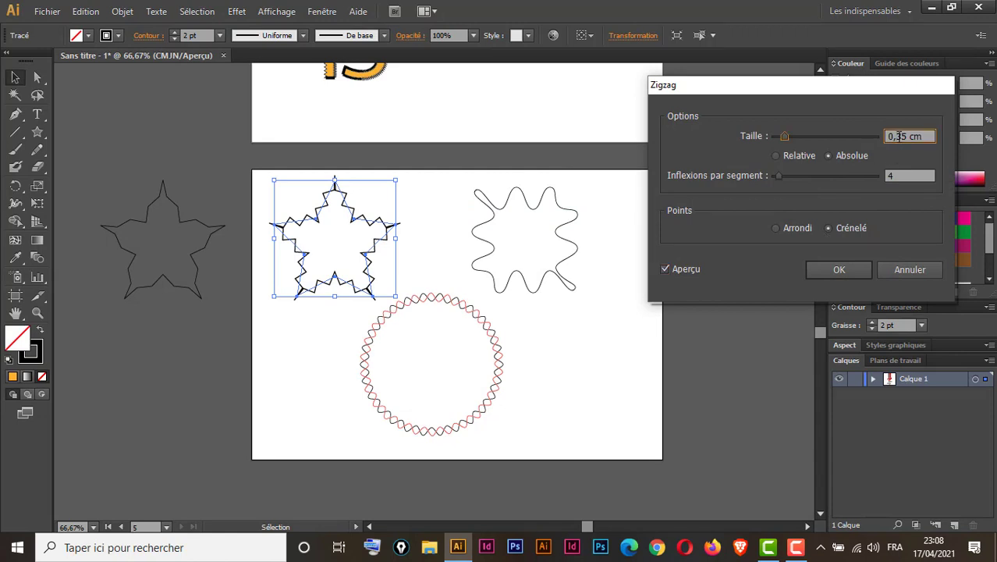
double_click(898, 137)
text(0,1)
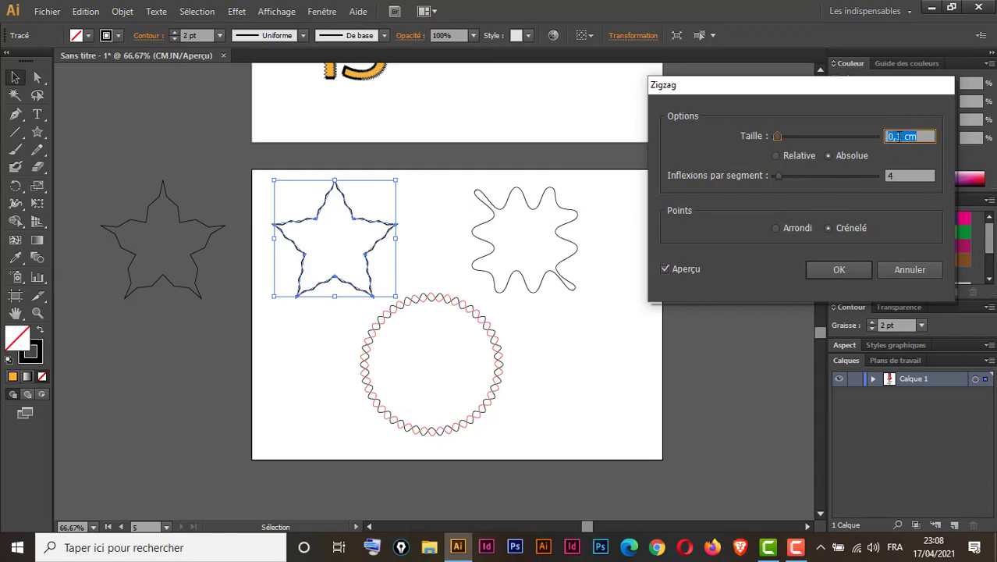
click(903, 175)
key(Up)
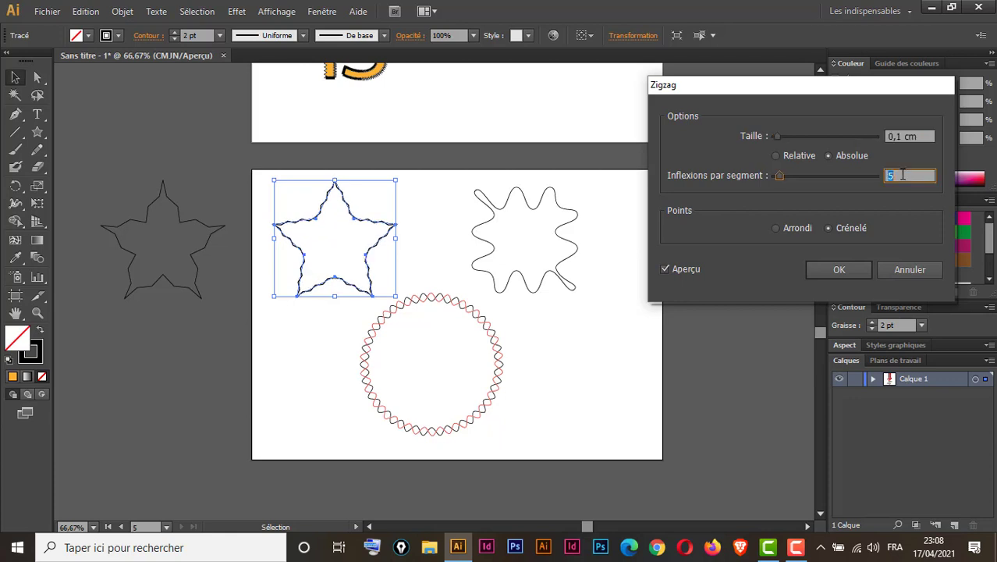
key(Up)
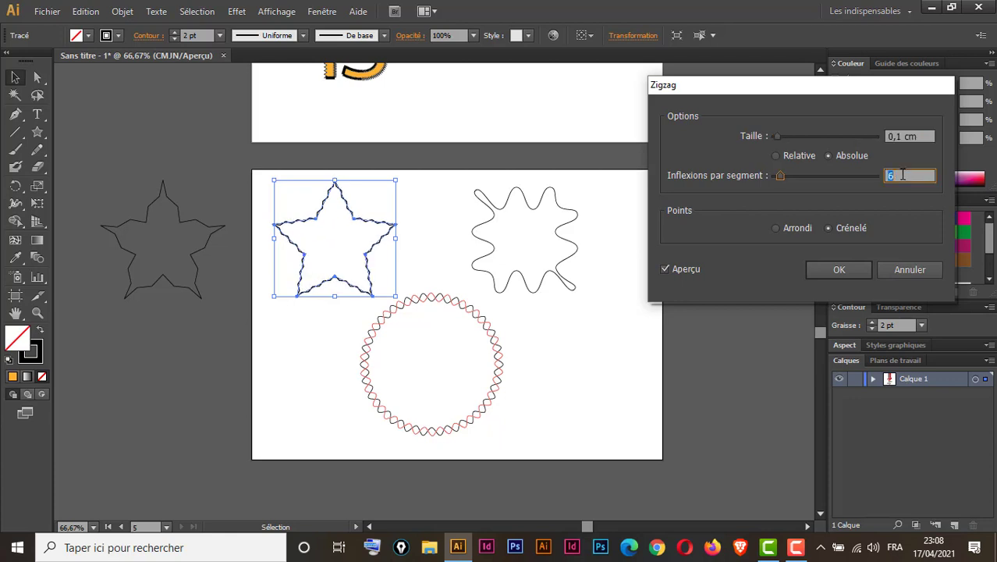
key(Down)
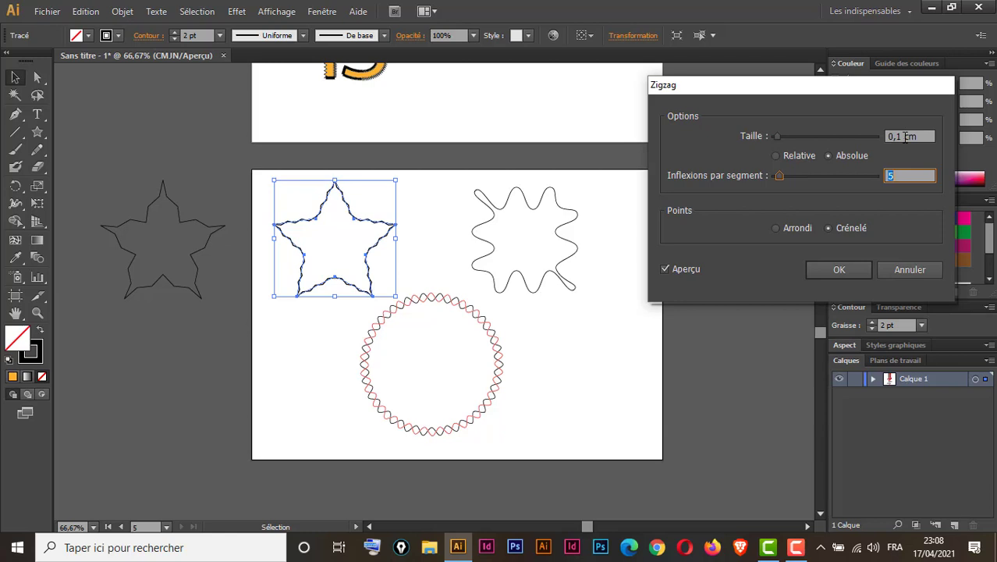
Step: Finalize the star's sharp zigzag at 0,2 cm size with 2 ridges per segment, then deselect
click(905, 137)
key(Up)
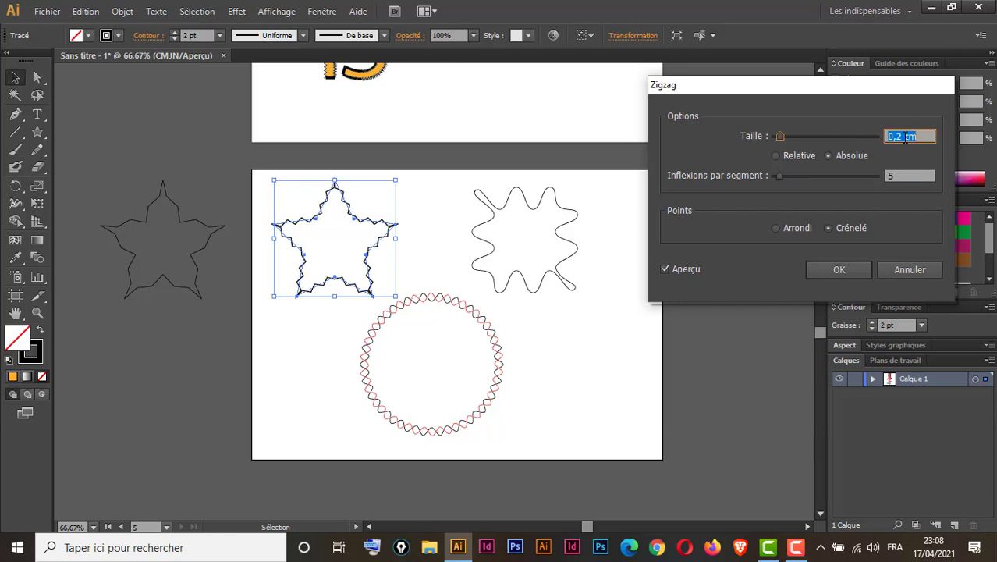
click(904, 175)
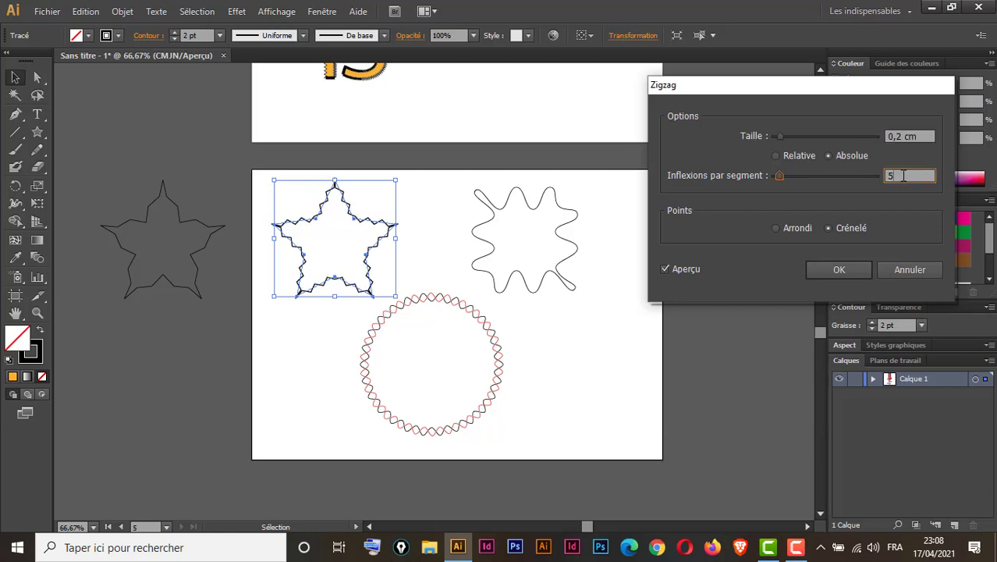
key(Down)
key(Down)
key(Down)
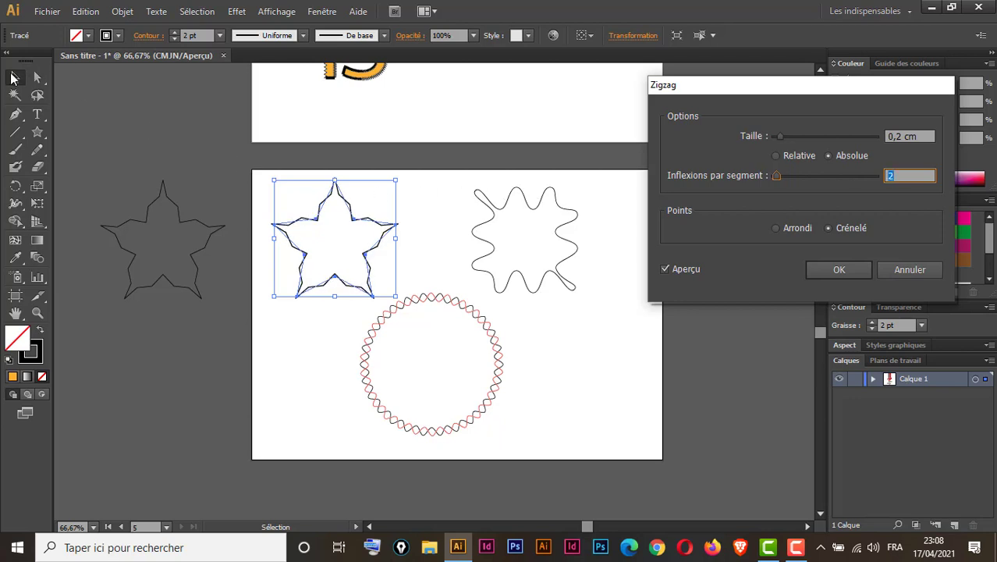
click(246, 156)
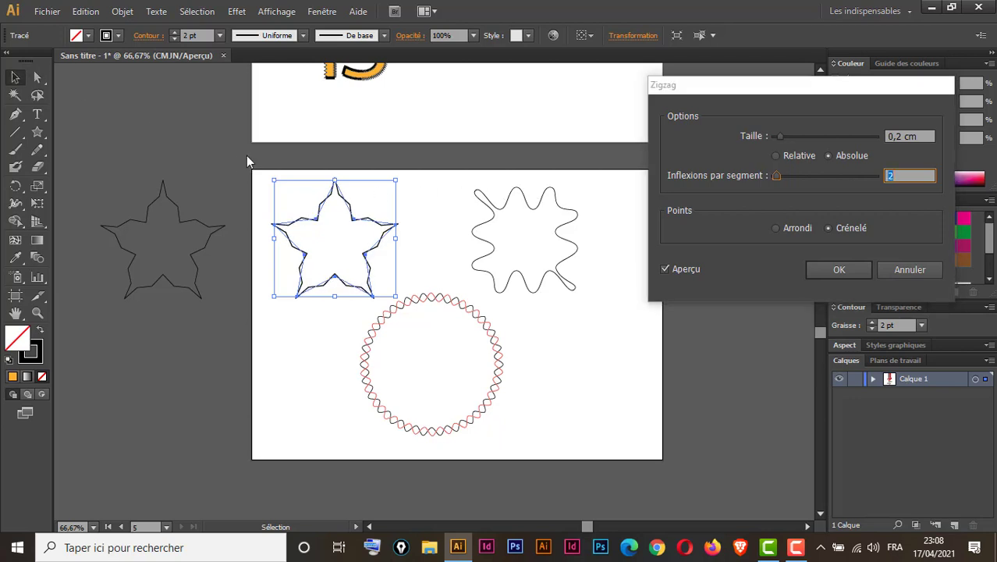
click(864, 274)
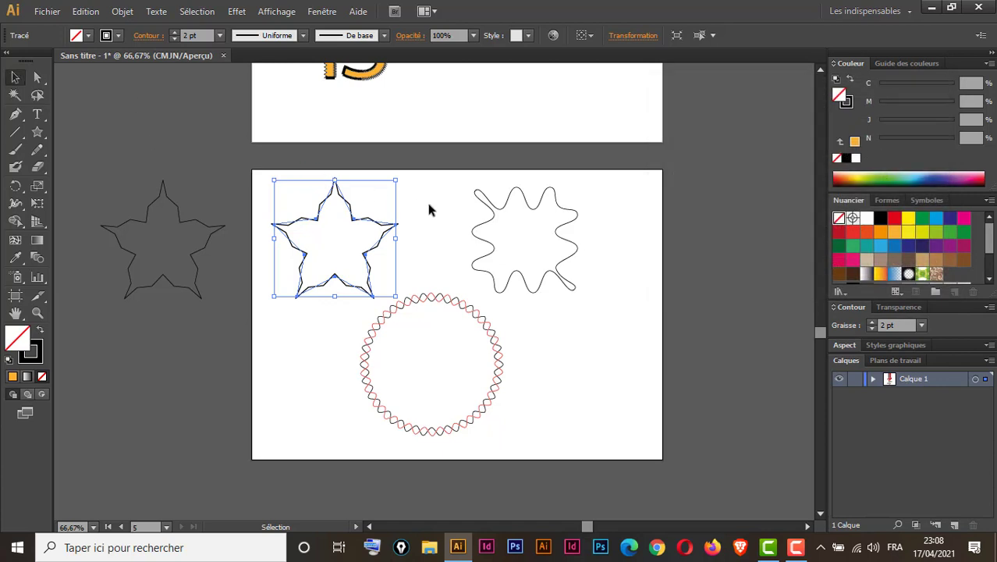
click(430, 209)
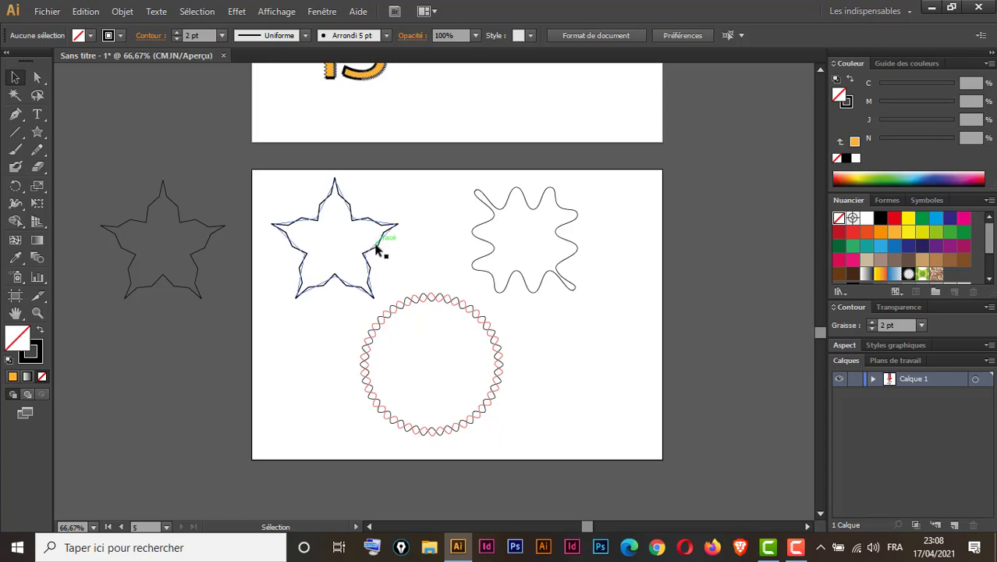
Step: Nudge the zigzag star right and repeat copies rotated about 7.48° into a dense circular rosette
drag(378, 250, 382, 252)
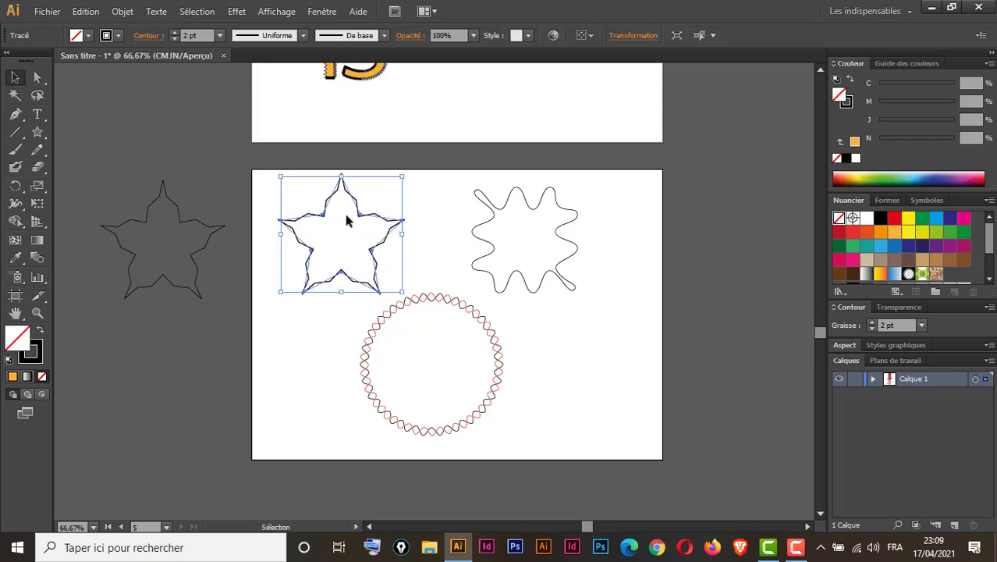
click(16, 186)
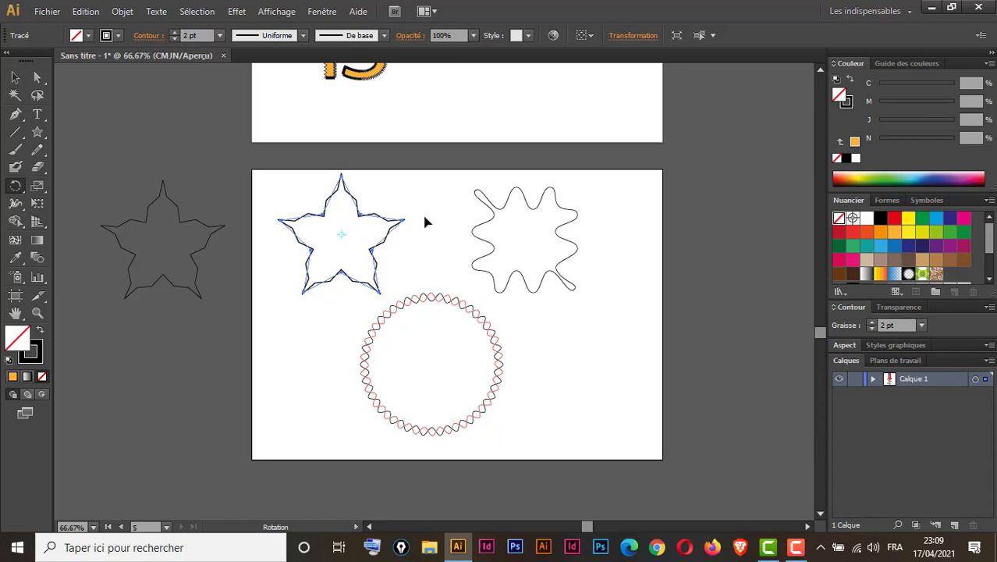
drag(428, 222, 426, 209)
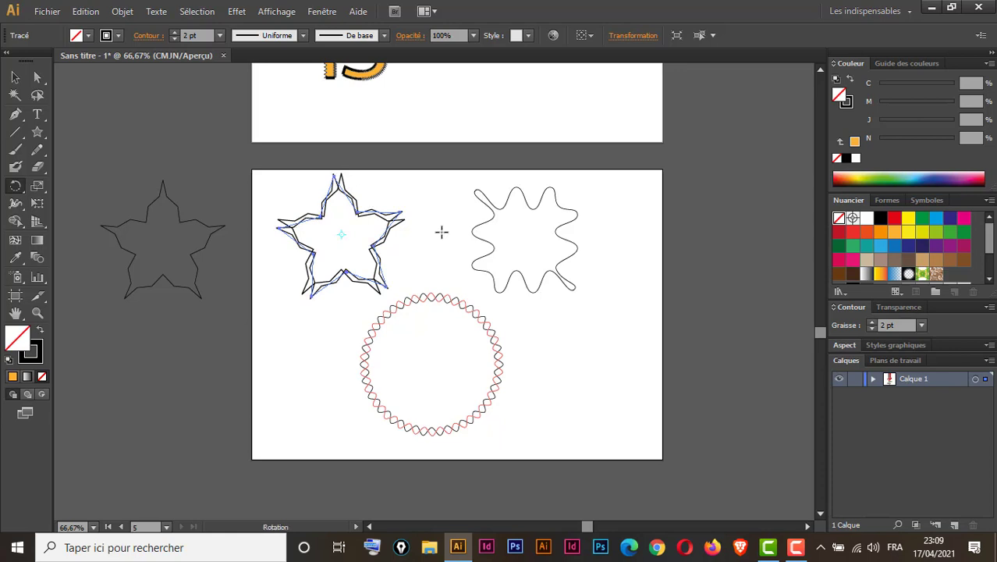
key(ctrl+d)
key(ctrl+d)
key(ctrl+d)
key(ctrl+d)
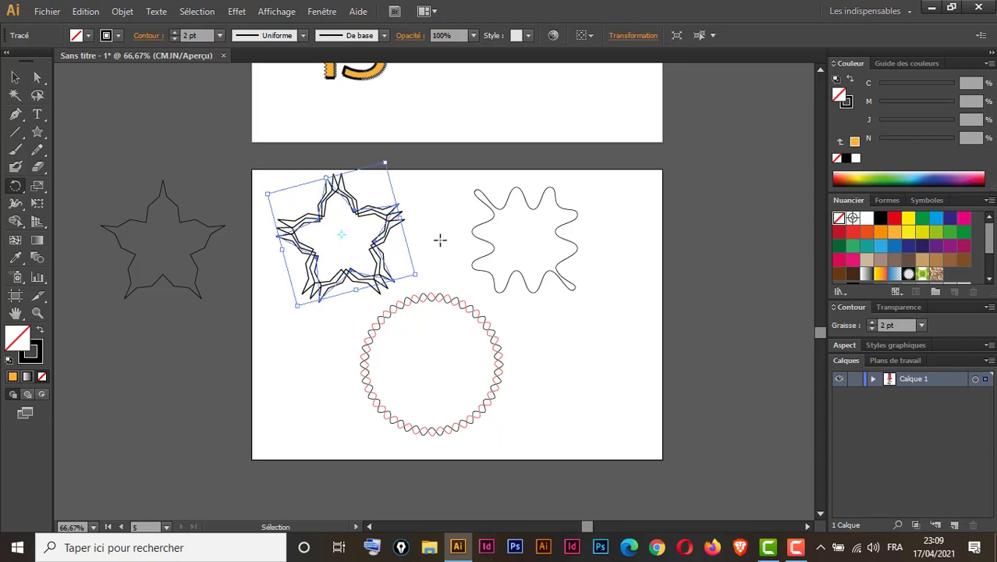
key(ctrl+d)
key(ctrl+d)
key(ctrl+d)
key(ctrl+d)
key(ctrl+d)
key(ctrl+d)
key(ctrl+d)
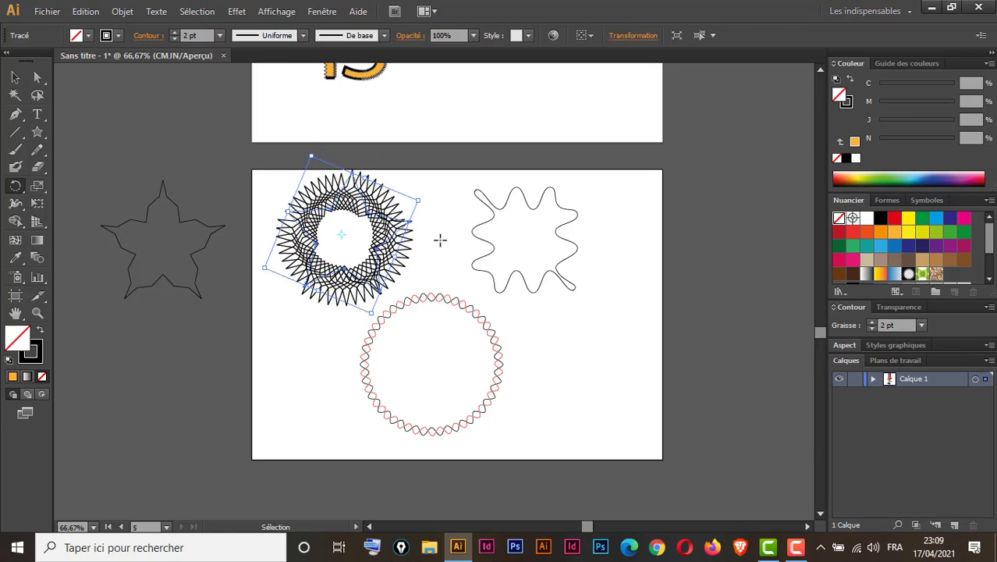
key(ctrl+d)
key(ctrl+d)
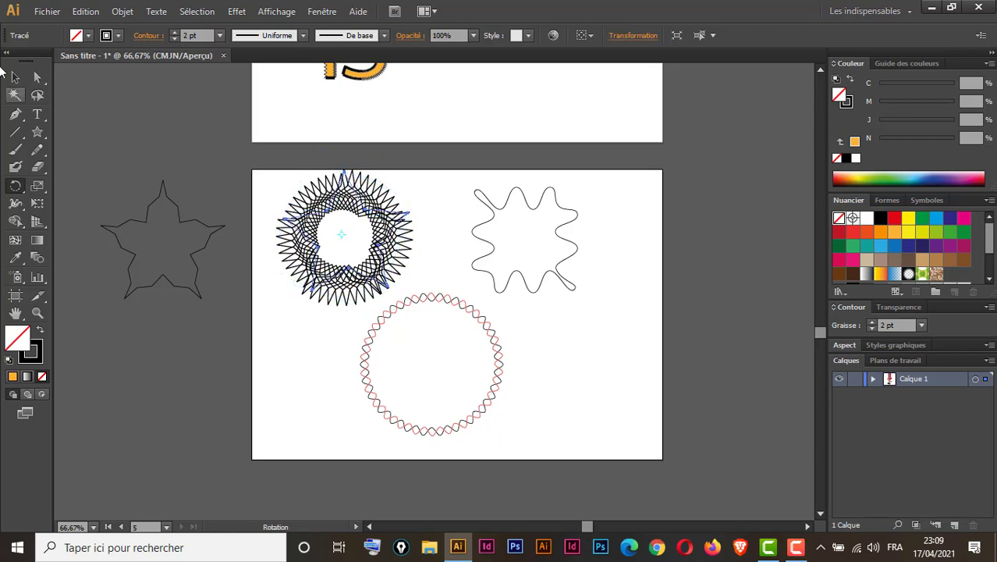
click(15, 75)
click(419, 286)
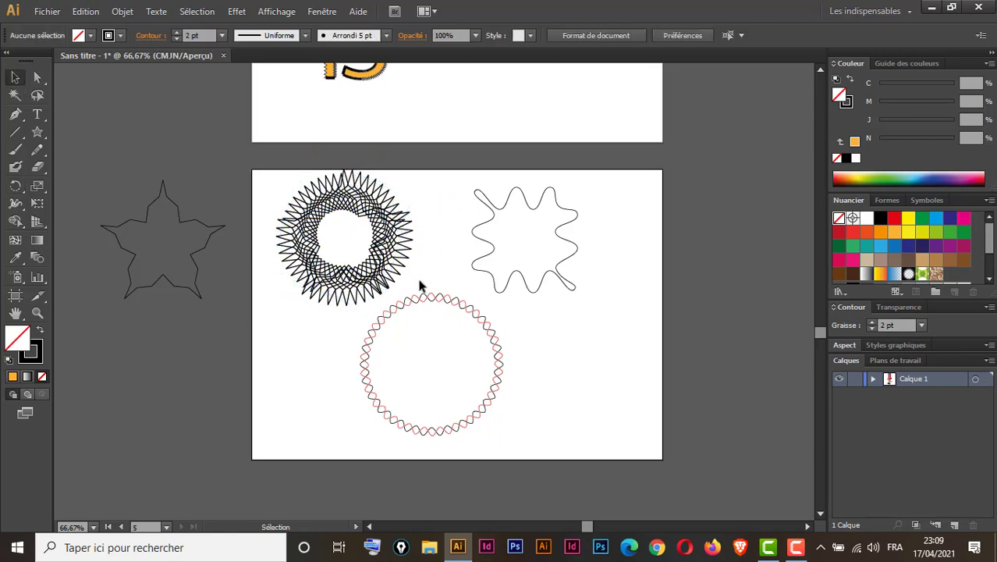
Step: Move the spiral ring left and the wavy shape to the artboard's right edge
drag(424, 184, 276, 296)
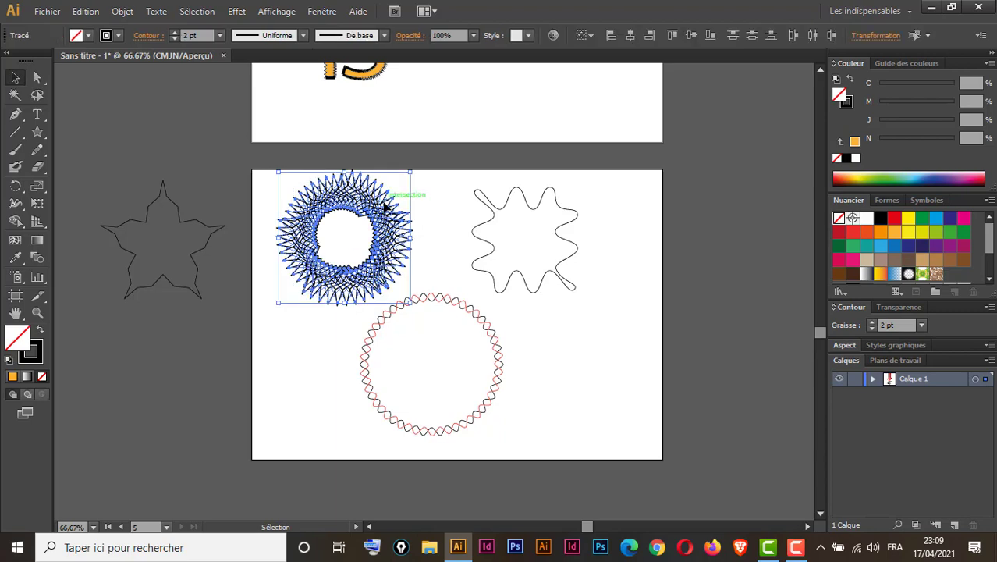
drag(391, 204, 351, 188)
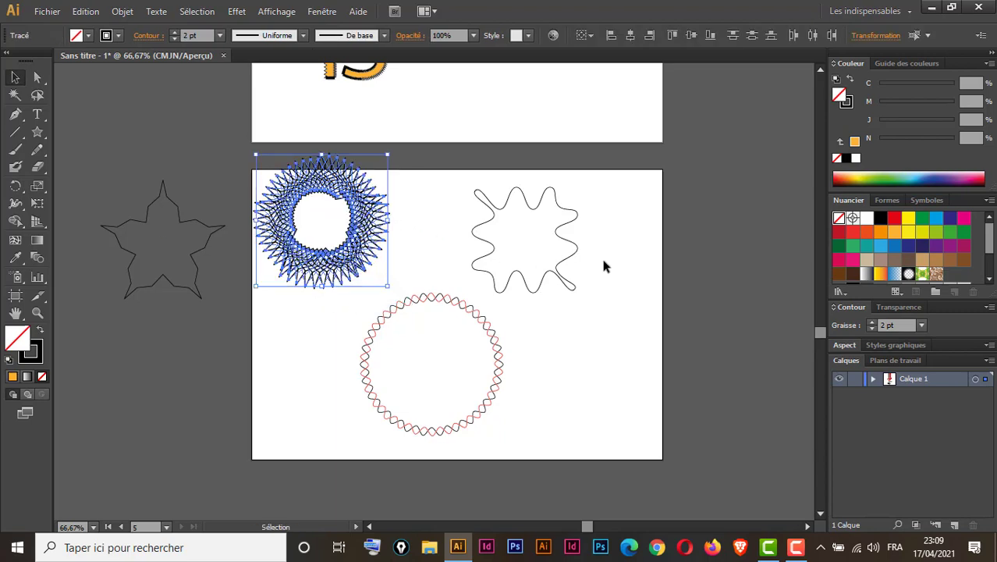
click(558, 238)
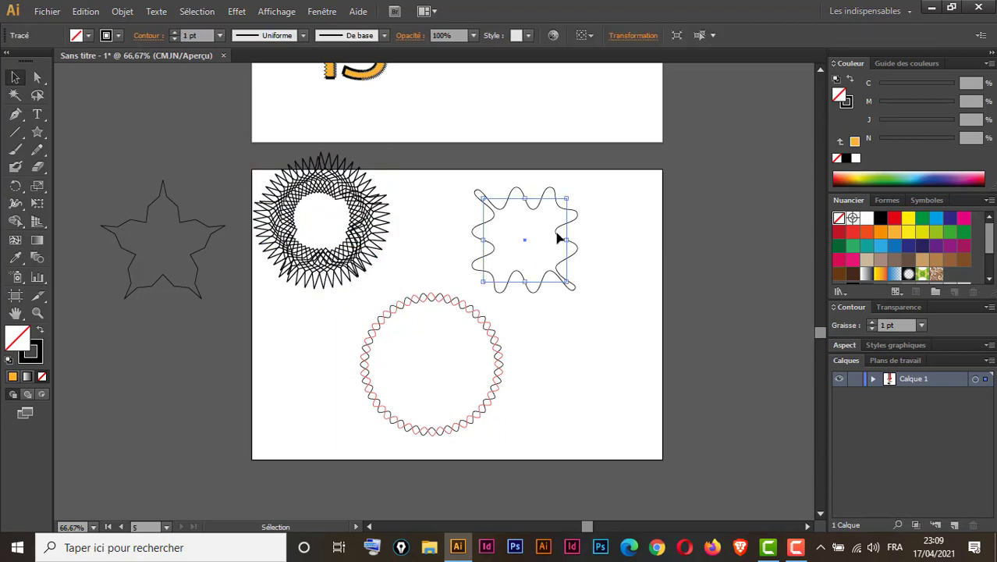
mouse_move(559, 238)
mouse_down()
mouse_move(696, 264)
mouse_move(727, 254)
mouse_up()
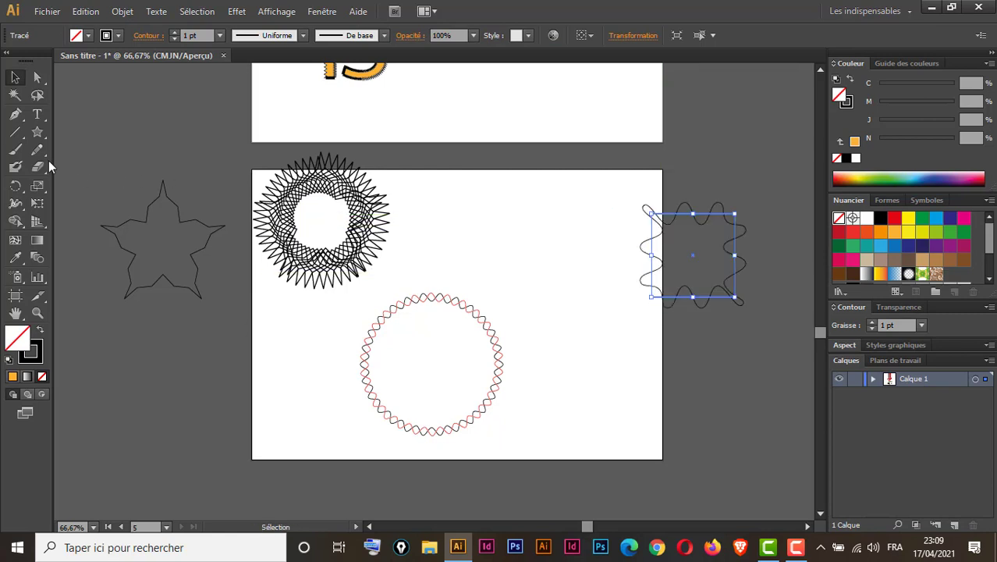
Step: Draw a new square in the middle of the artboard and nudge it into place
drag(38, 132, 86, 130)
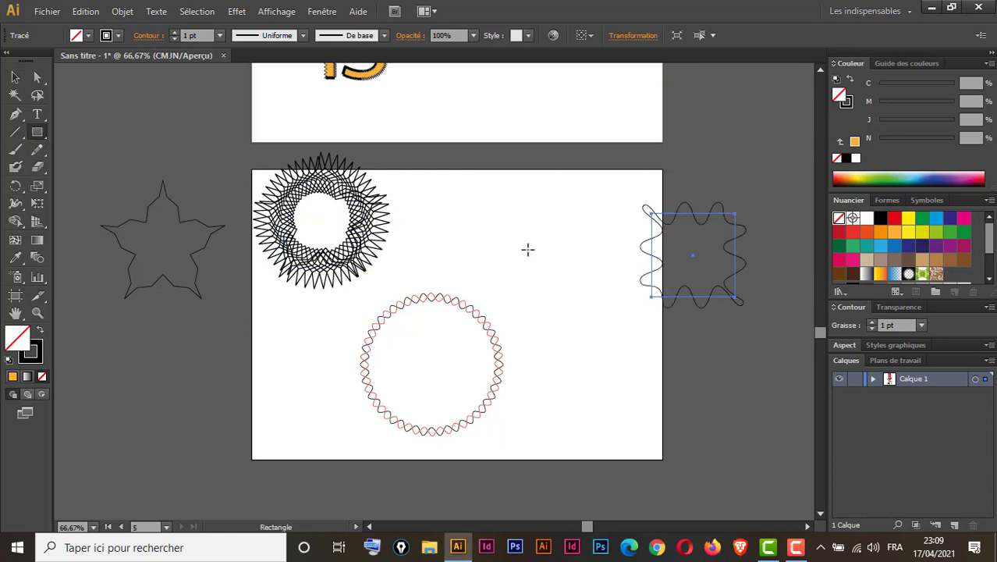
drag(479, 206, 569, 296)
click(14, 77)
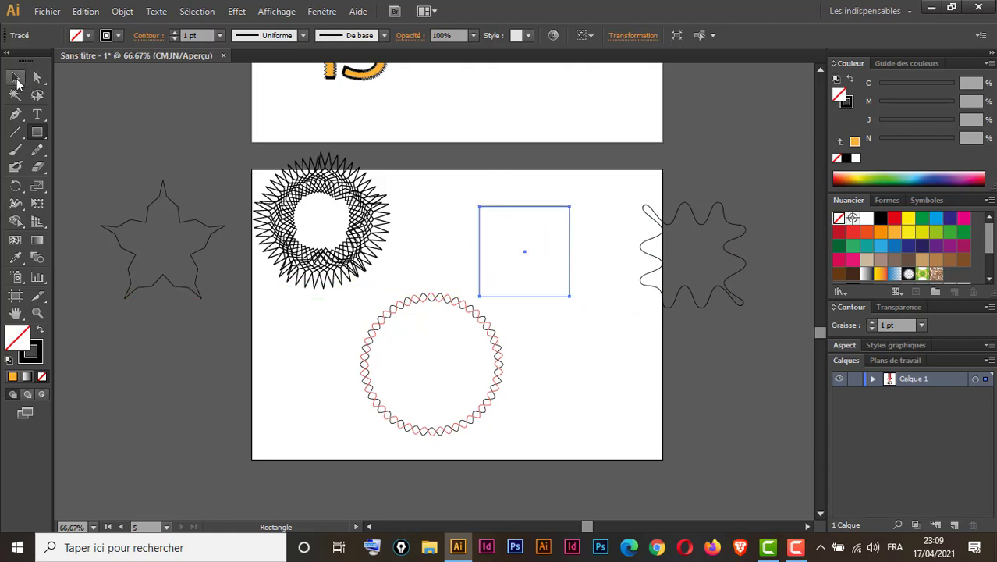
drag(545, 208, 498, 137)
Step: Open the Zigzag effect on the square with live preview and rounded (Arrondi) points
click(237, 11)
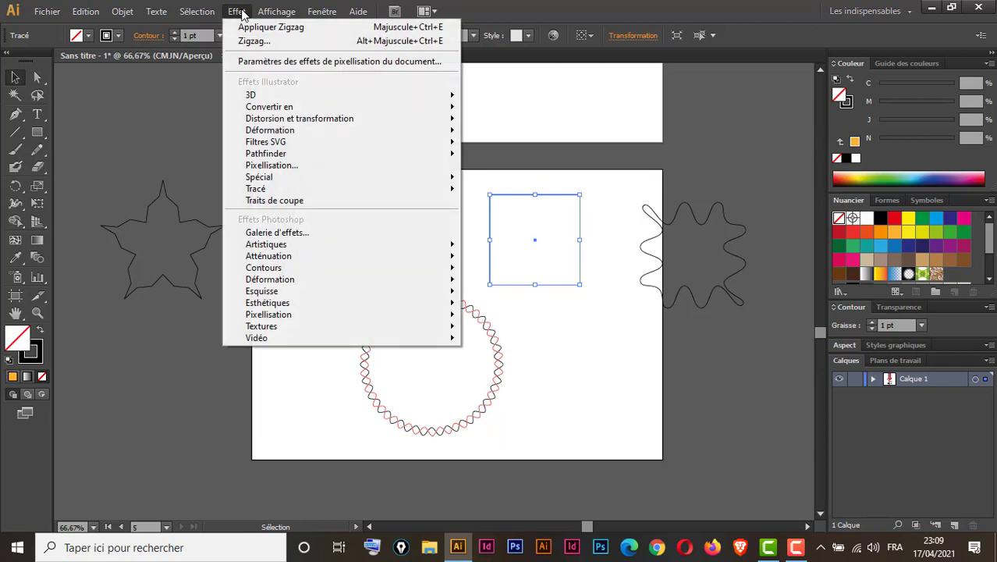
mouse_move(300, 118)
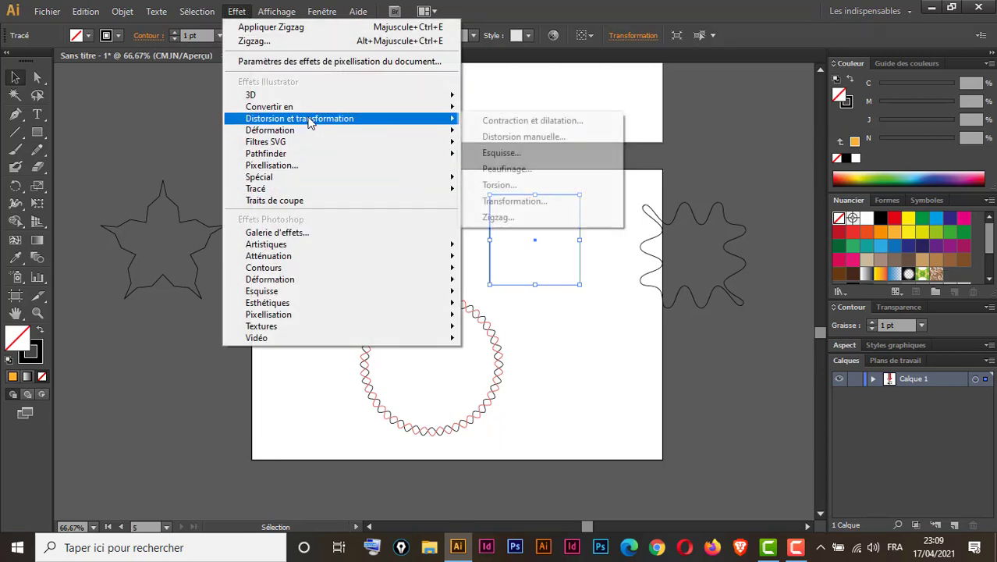
click(506, 218)
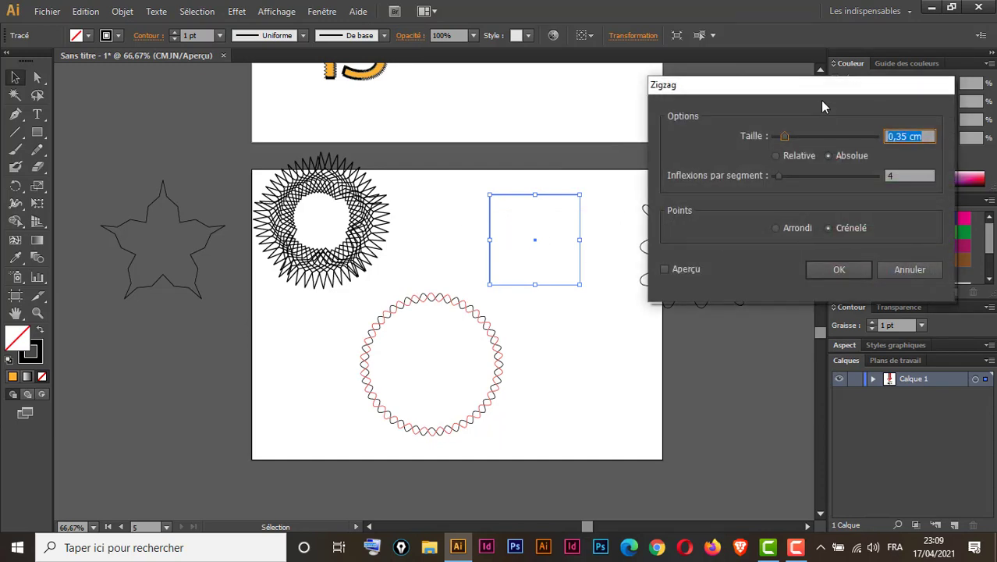
drag(834, 89, 855, 89)
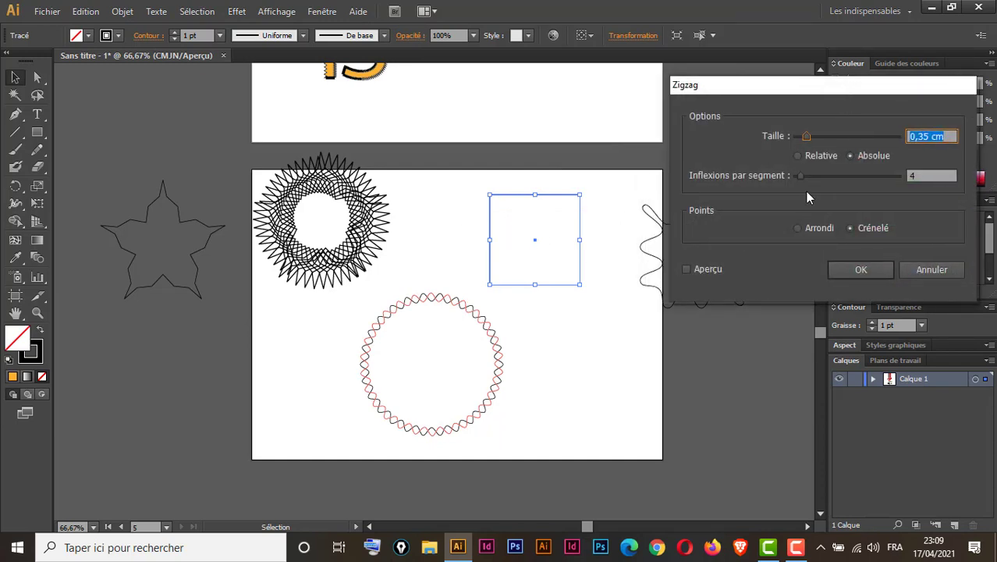
click(687, 269)
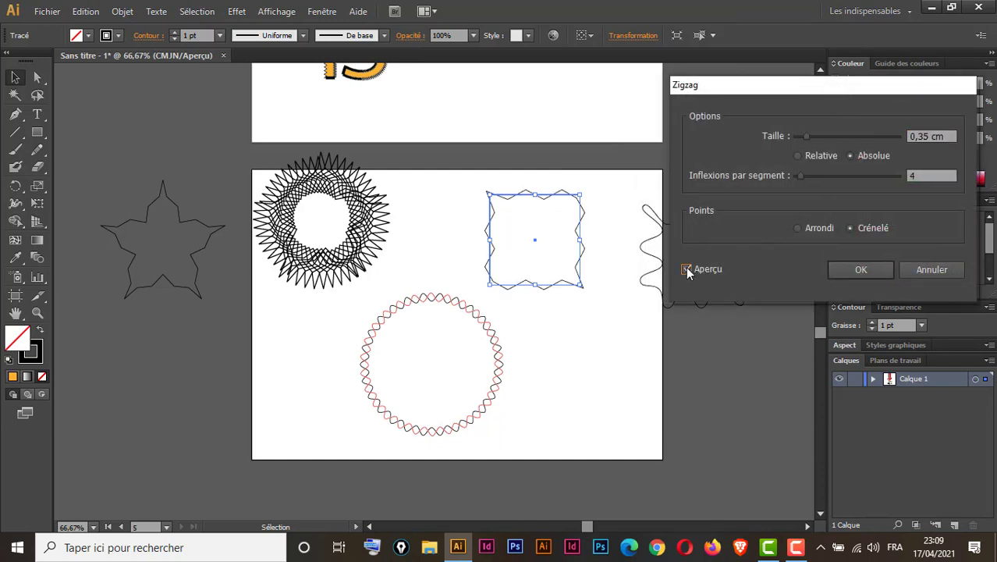
click(797, 228)
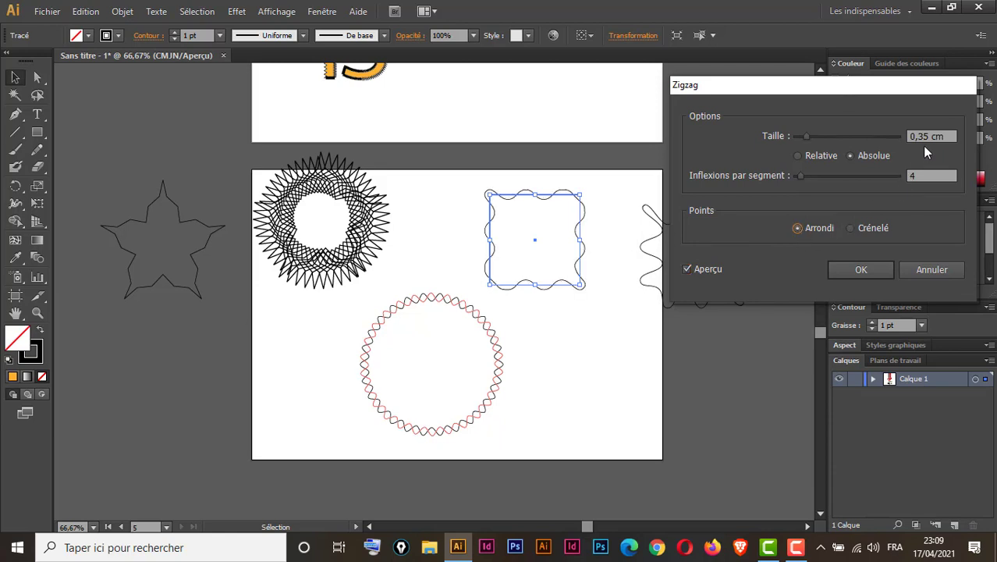
Step: Set the square's zigzag to 5 ridges per segment and 0,7 cm size, confirm, and deselect
click(922, 173)
key(Up)
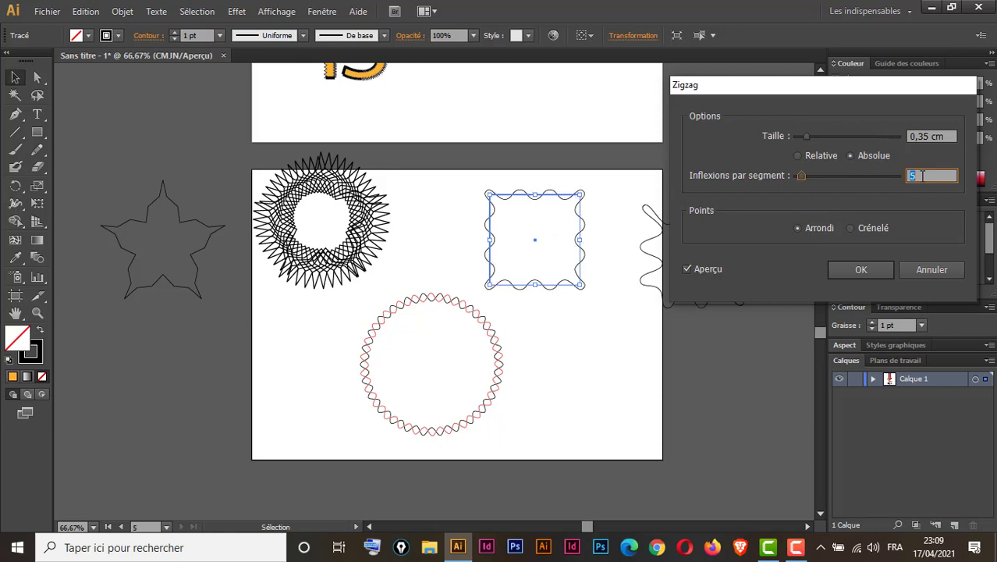
key(Up)
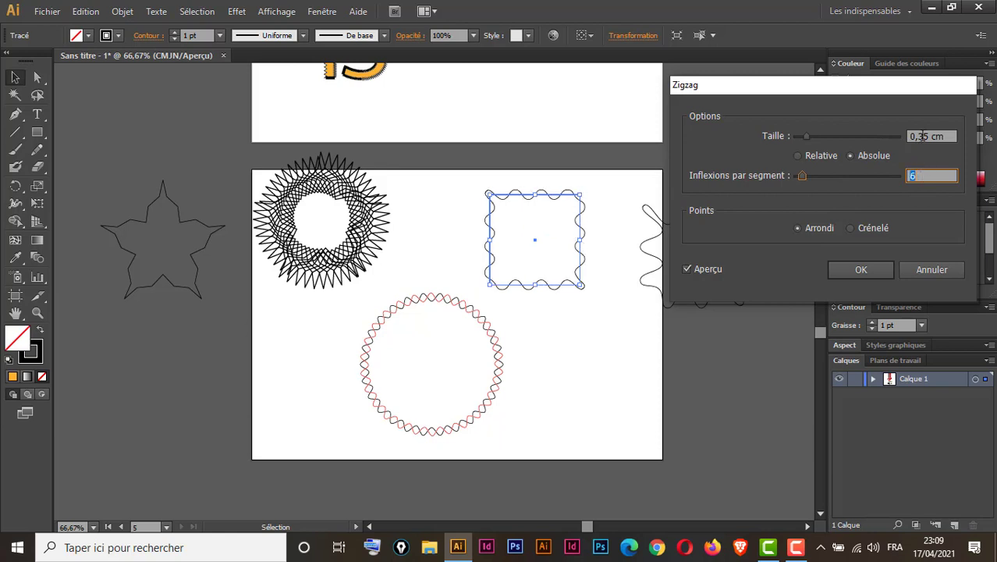
click(923, 135)
key(Up)
key(Up)
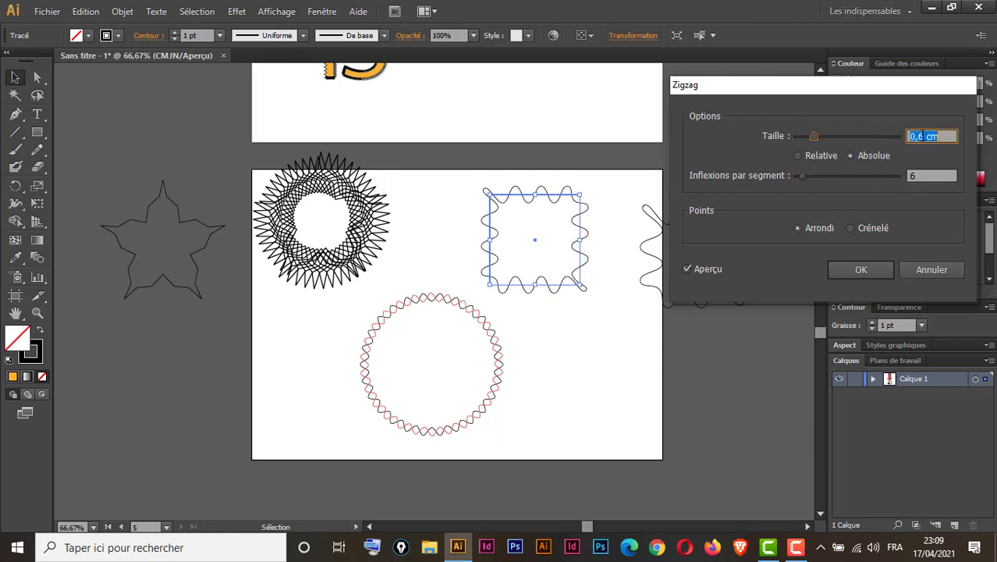
key(Up)
key(Up)
key(Up)
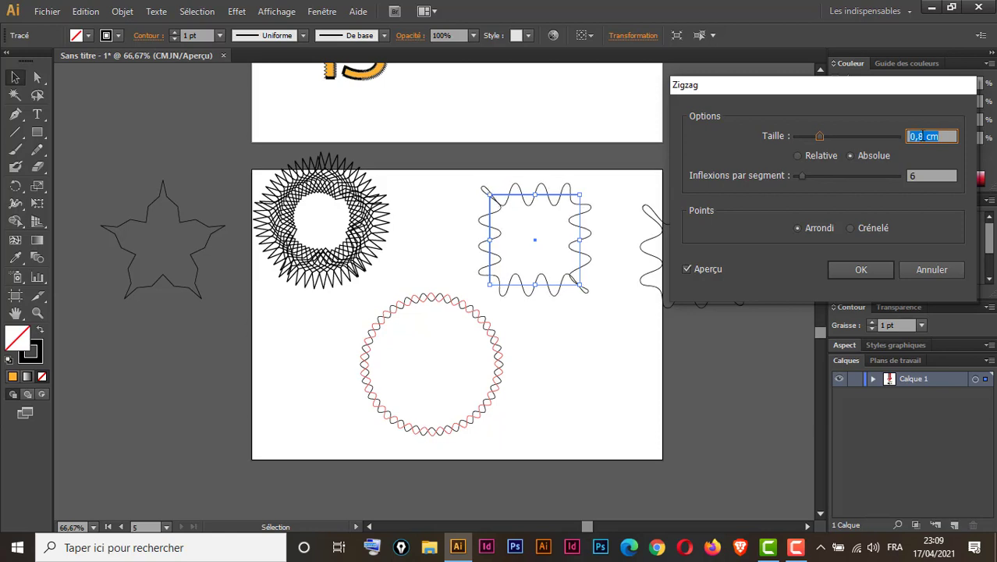
key(Down)
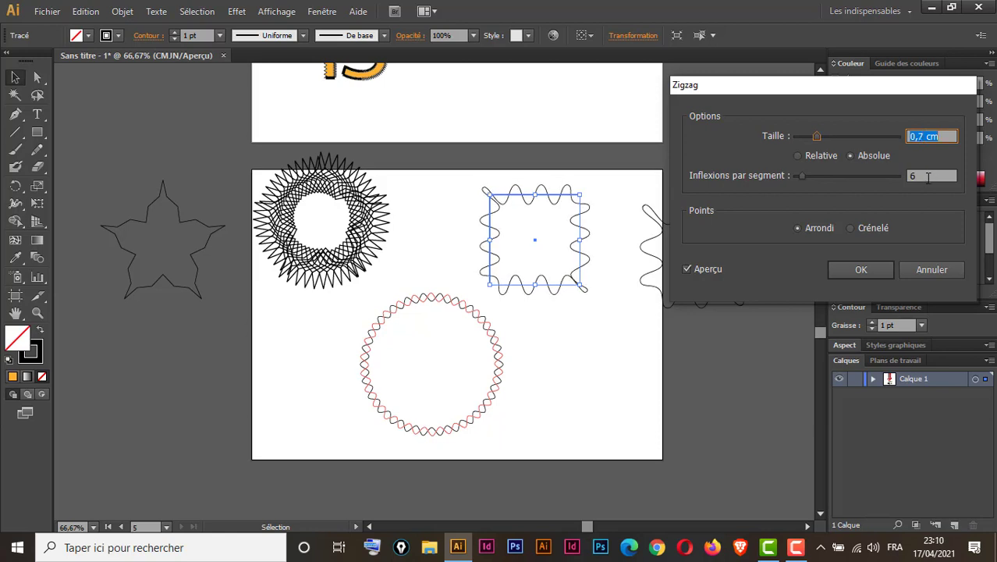
click(922, 175)
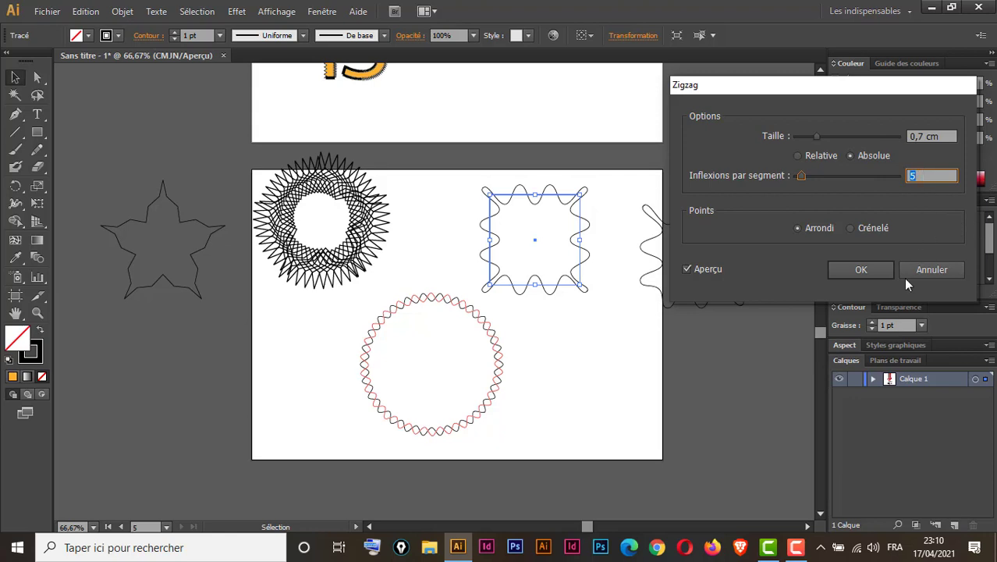
click(871, 271)
click(651, 381)
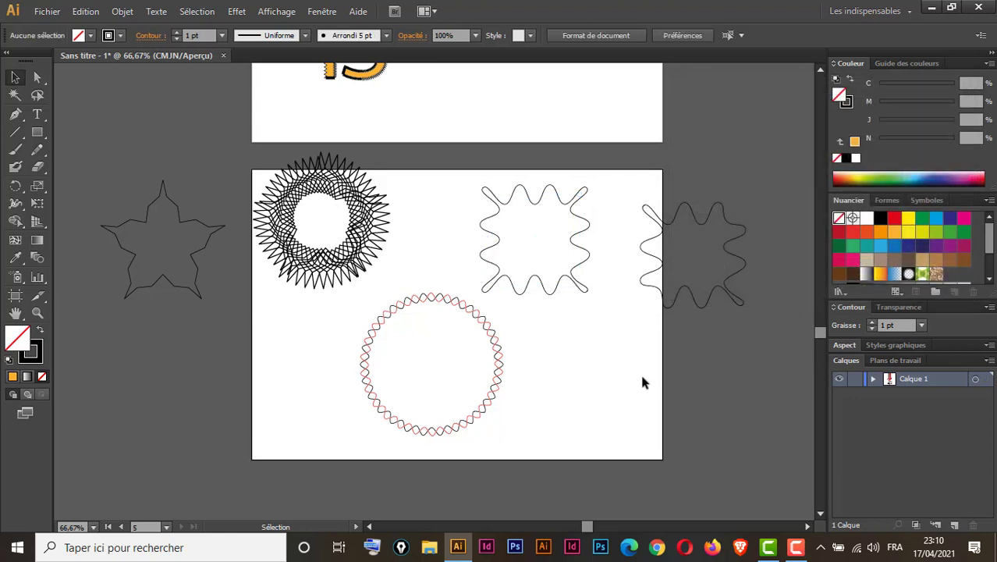
Step: Move the wavy square up to the top edge and the red zigzag circle left
click(589, 228)
drag(589, 224, 597, 180)
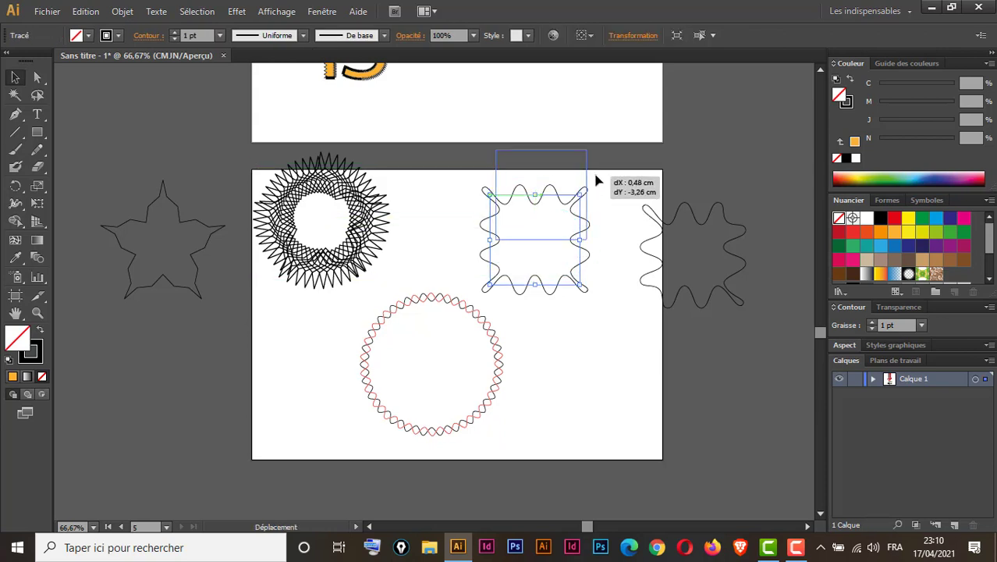
drag(512, 326, 474, 378)
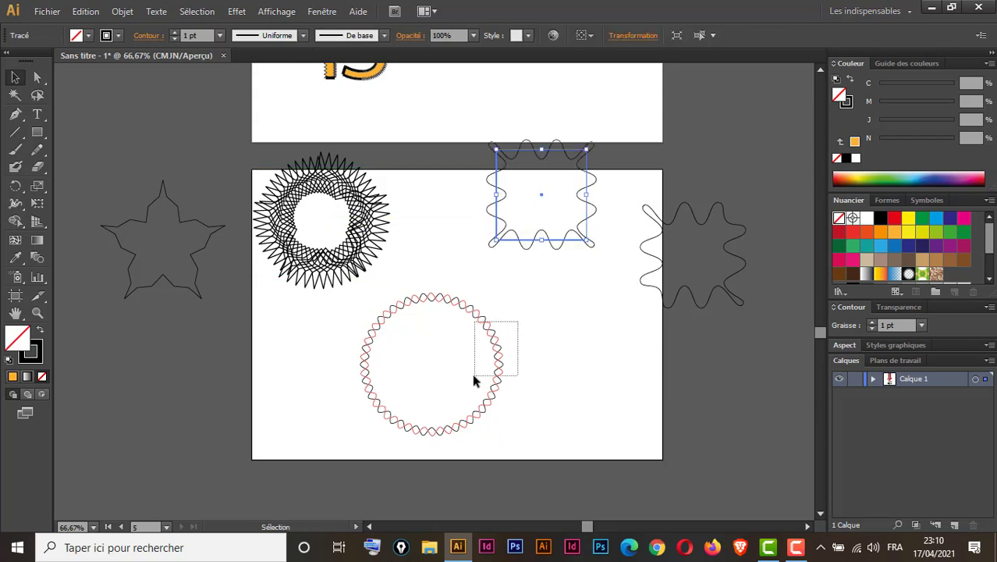
drag(484, 325, 357, 352)
Step: Draw a plain circle about 9,74 cm across in the lower right, discarding a stray rectangle
click(37, 132)
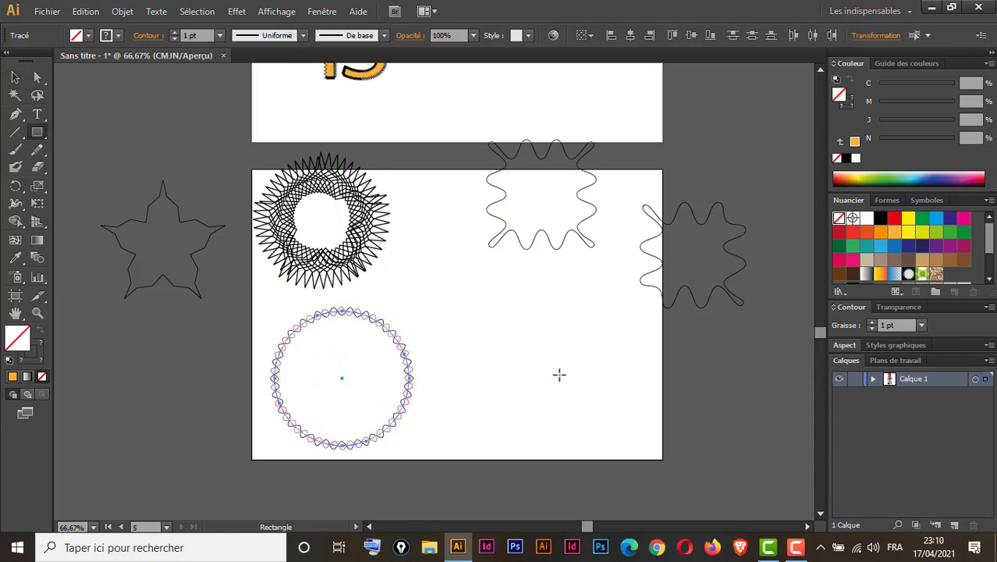
drag(500, 312, 599, 411)
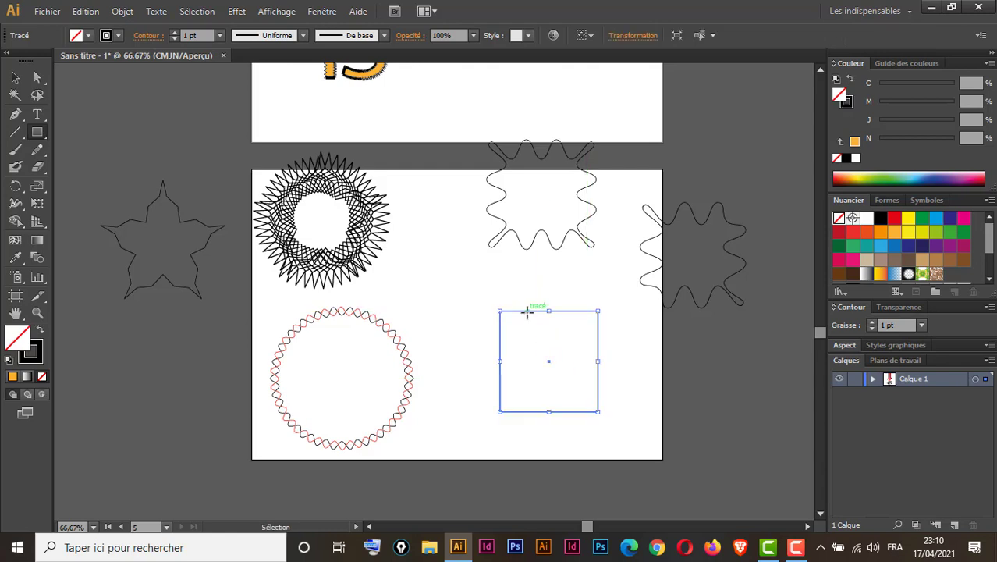
key(ctrl+z)
drag(38, 139, 88, 161)
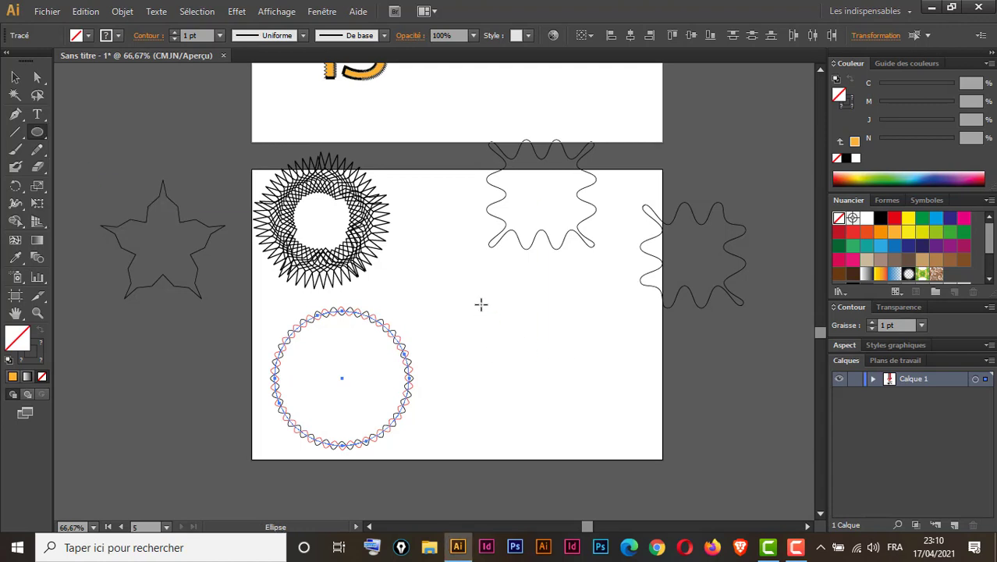
drag(480, 305, 570, 391)
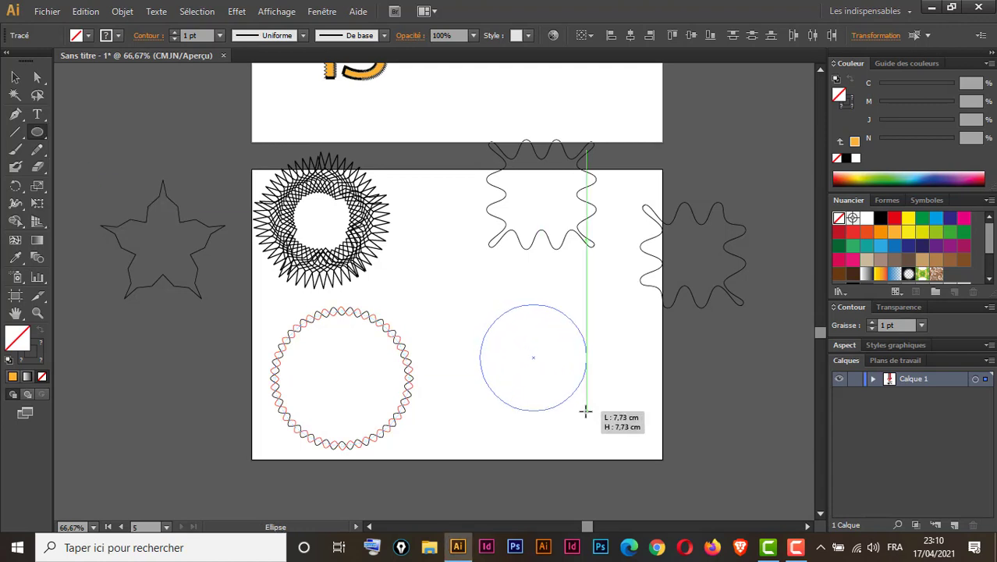
mouse_move(569, 392)
mouse_down()
mouse_move(608, 439)
mouse_move(600, 437)
mouse_up()
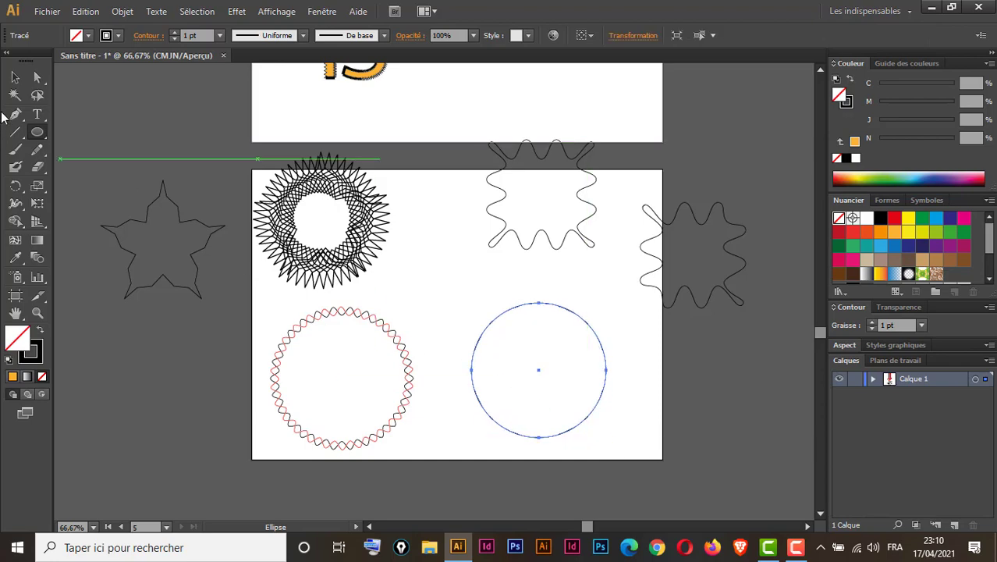
Step: Open the Zigzag effect on the new circle with preview and rounded (Arrondi) waves
click(15, 77)
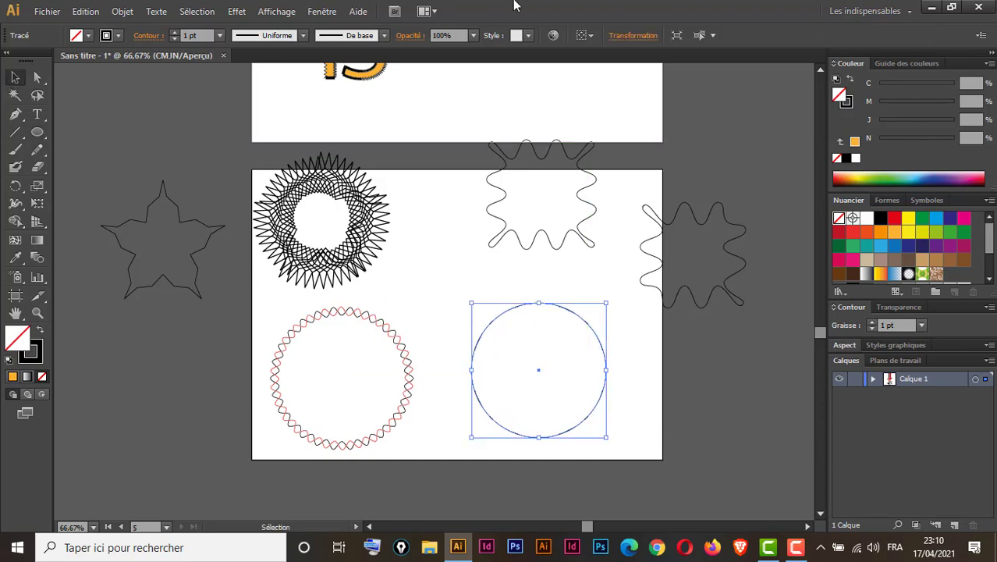
click(237, 11)
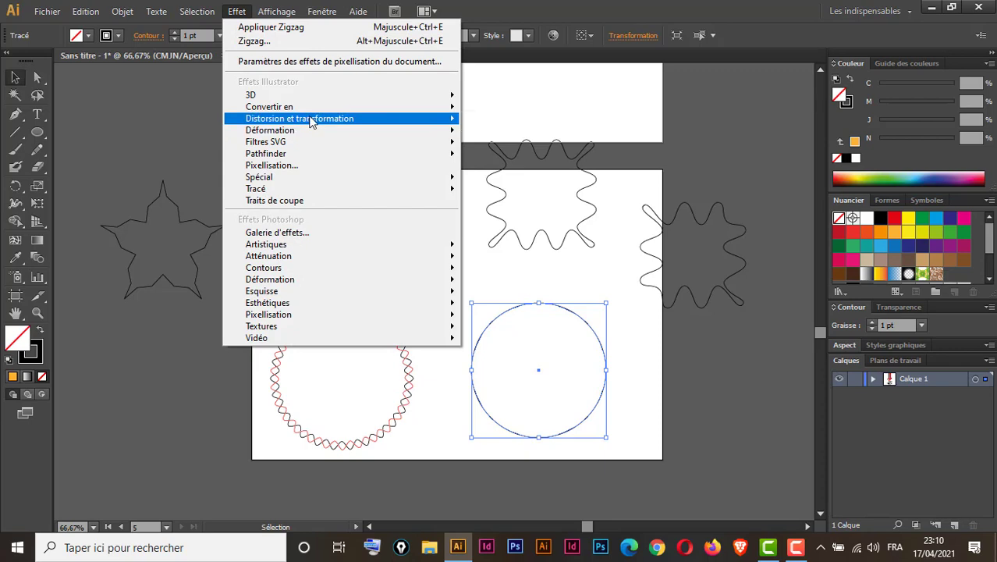
mouse_move(299, 119)
click(512, 218)
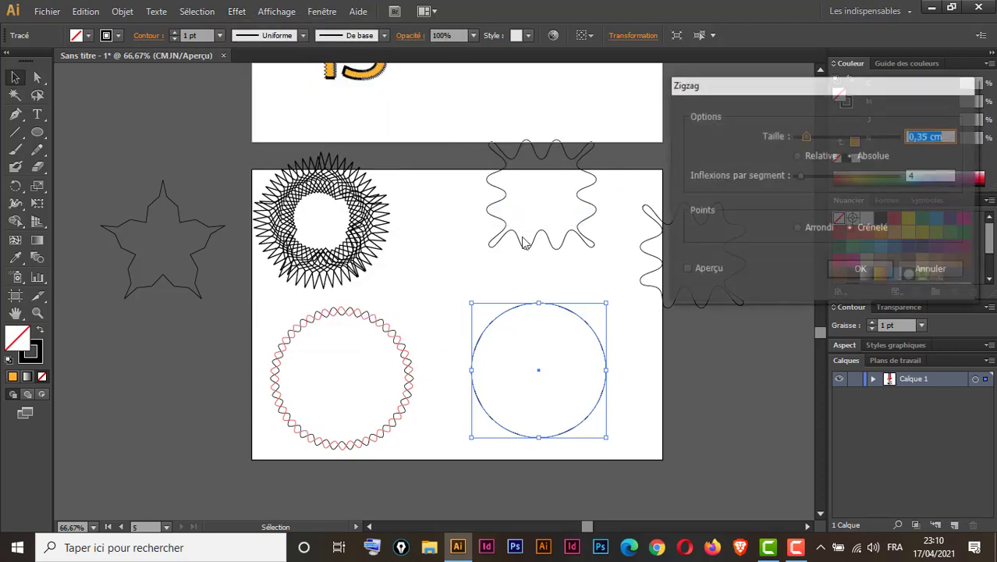
click(687, 269)
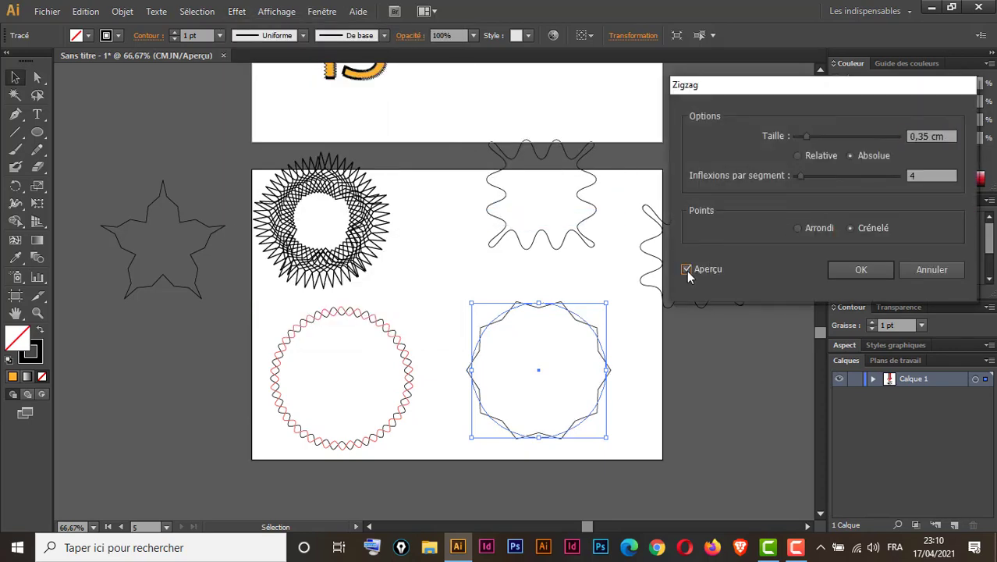
click(797, 228)
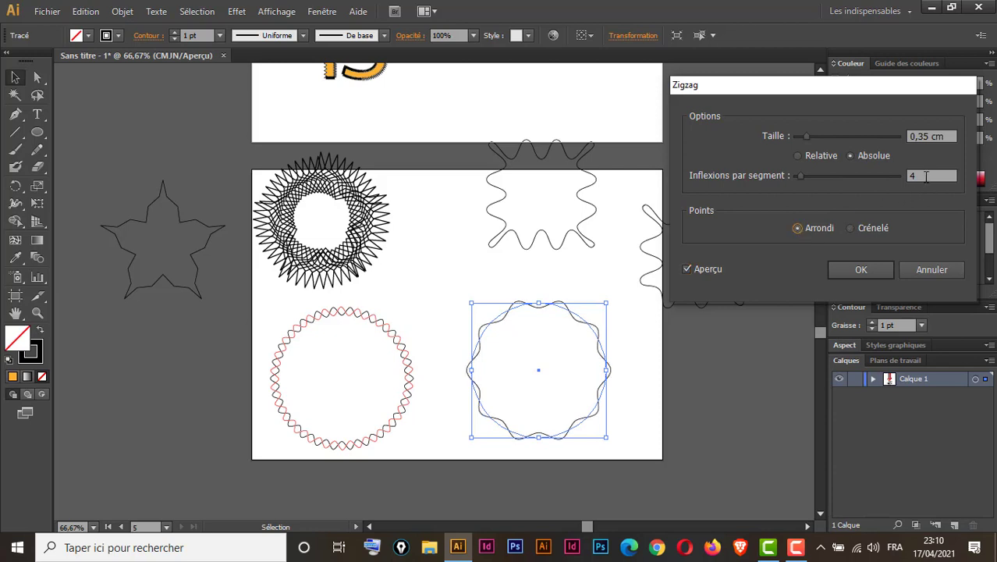
Step: Set the circle's zigzag to 12 ridges per segment and 0,3 cm size, and apply it
click(930, 175)
key(Up)
key(Up)
key(Up)
key(Up)
key(Up)
key(Up)
key(Up)
key(Up)
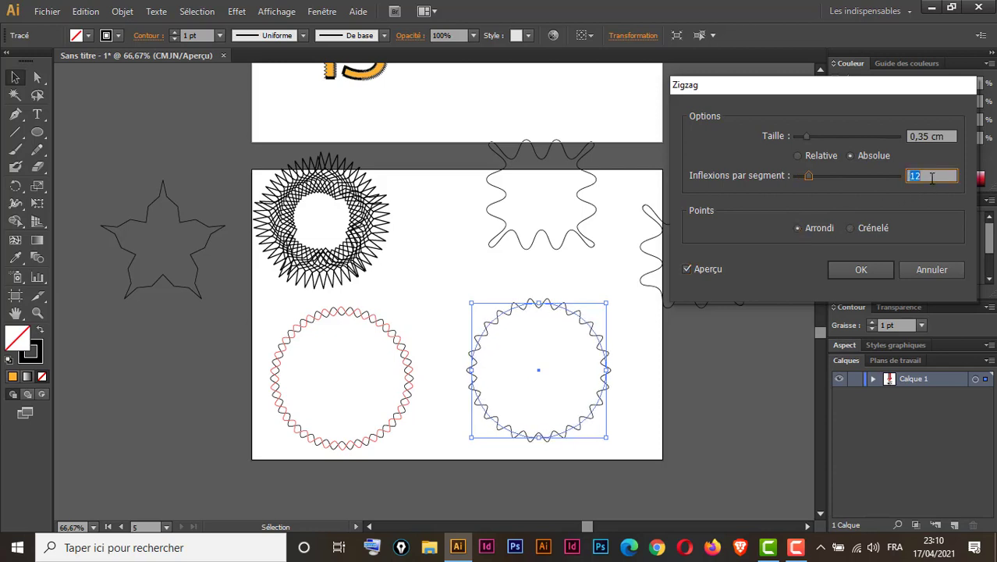
click(925, 136)
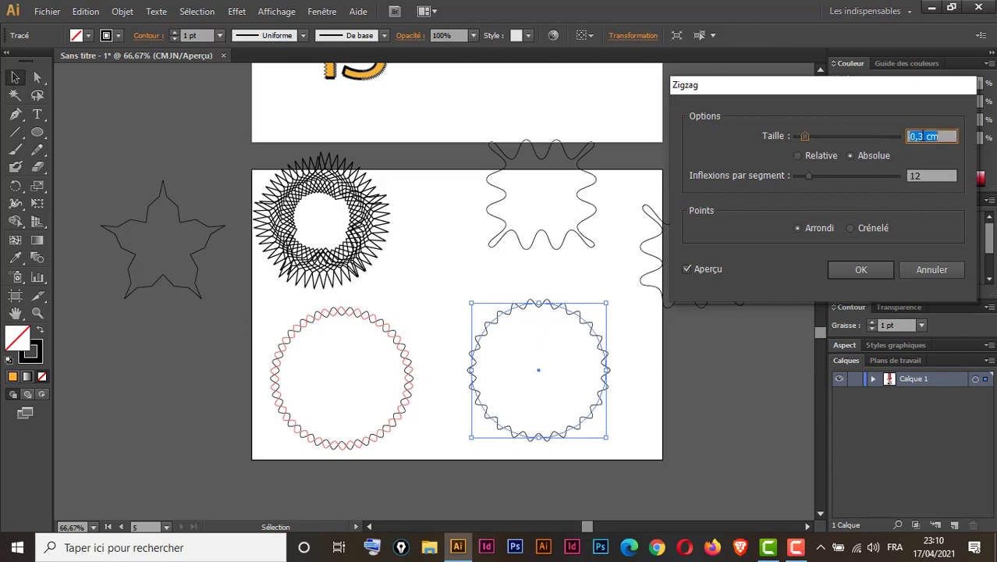
key(Down)
key(Down)
key(Up)
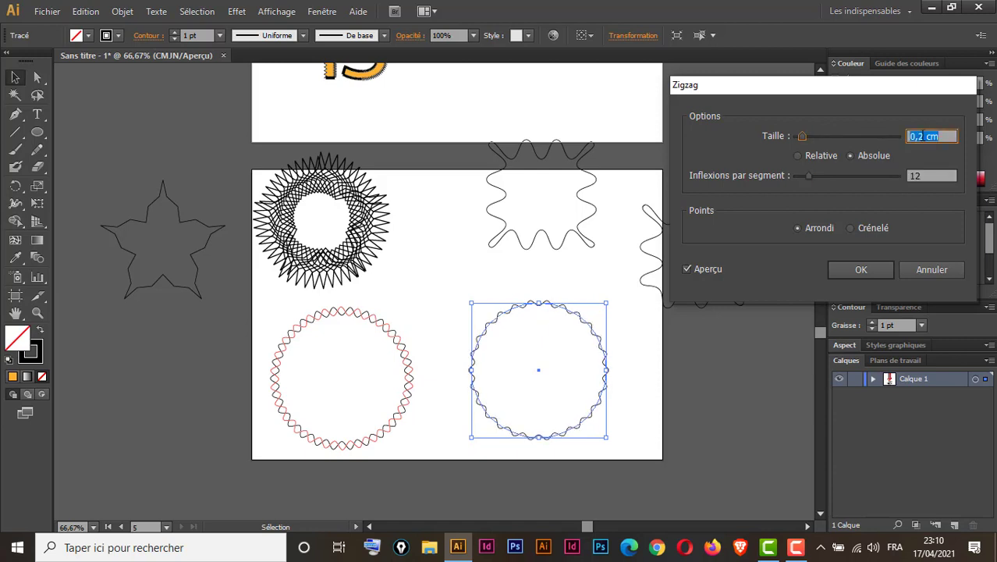
key(Up)
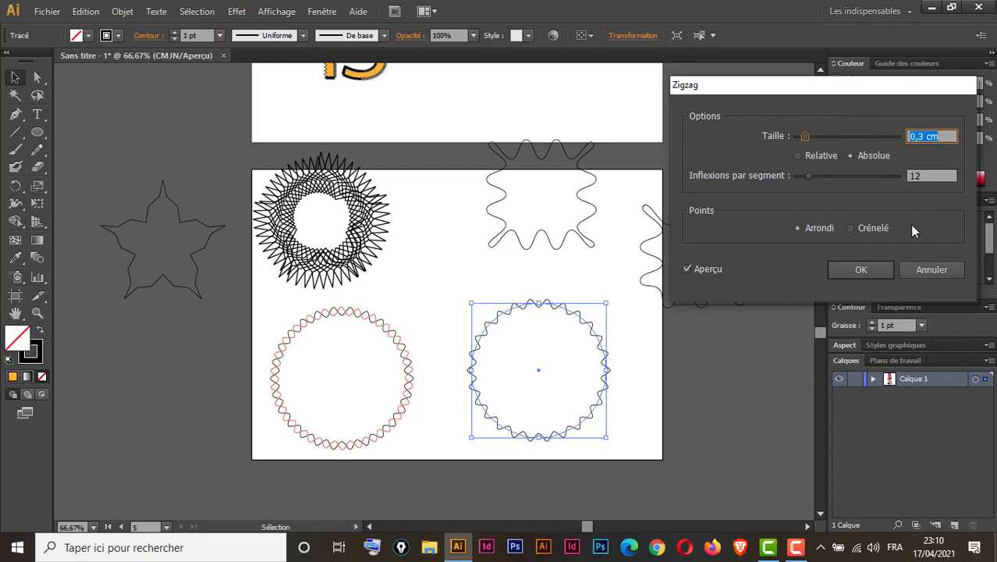
click(862, 269)
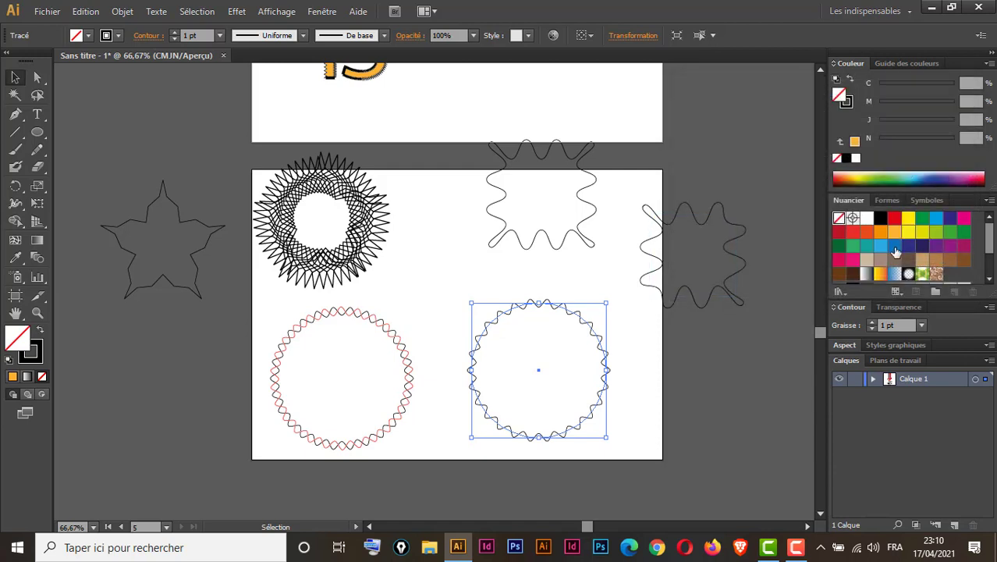
Step: Make the wavy circle a blue outline with no fill
click(895, 246)
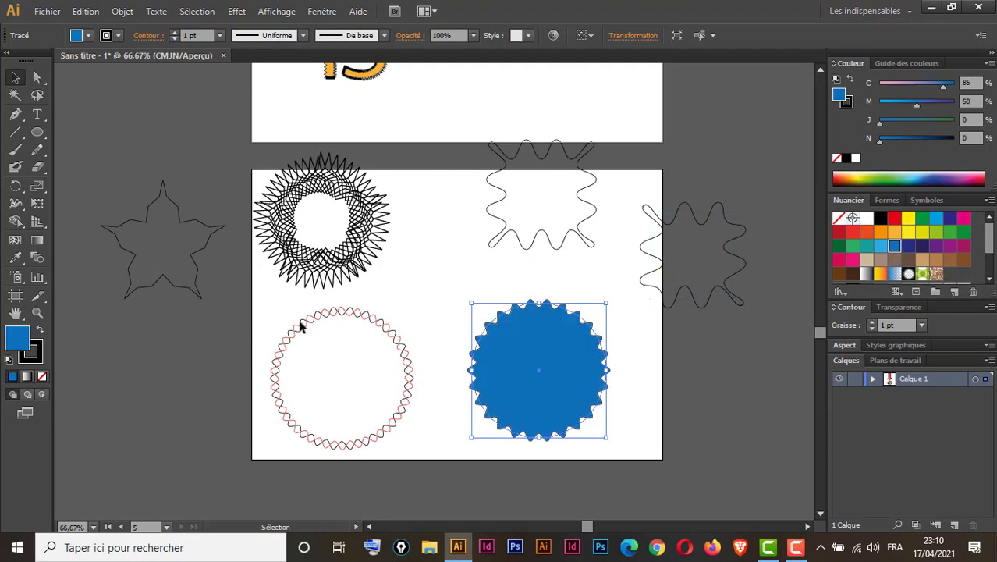
click(40, 330)
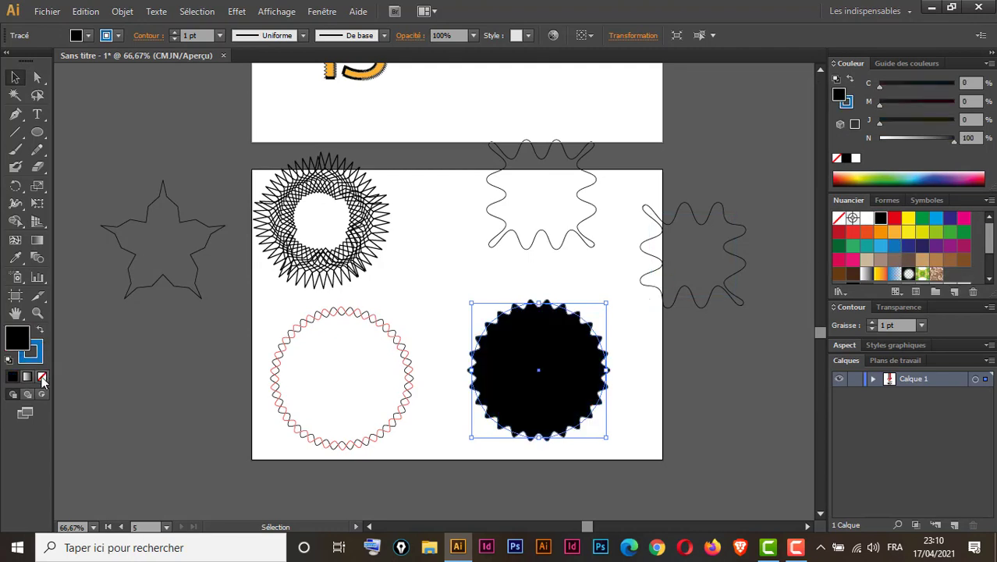
click(43, 377)
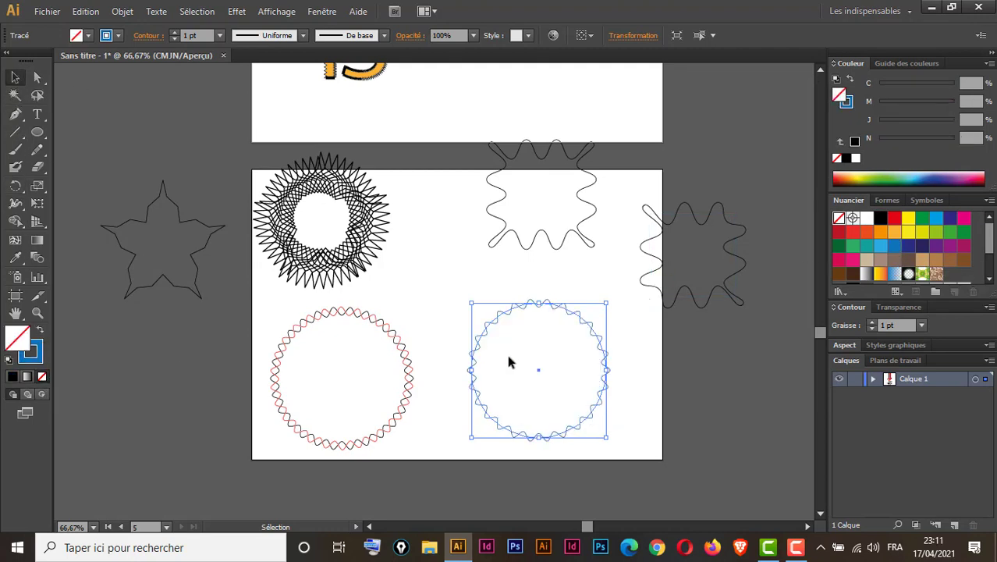
Step: Zoom in, thicken the blue outline to 2 pt, and copy the circle
key(z)
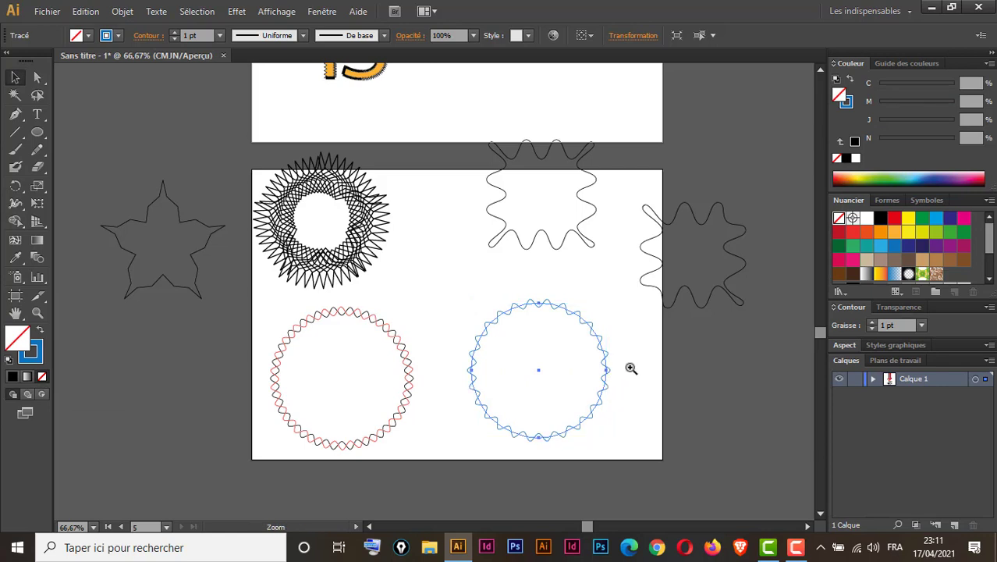
click(566, 363)
key(v)
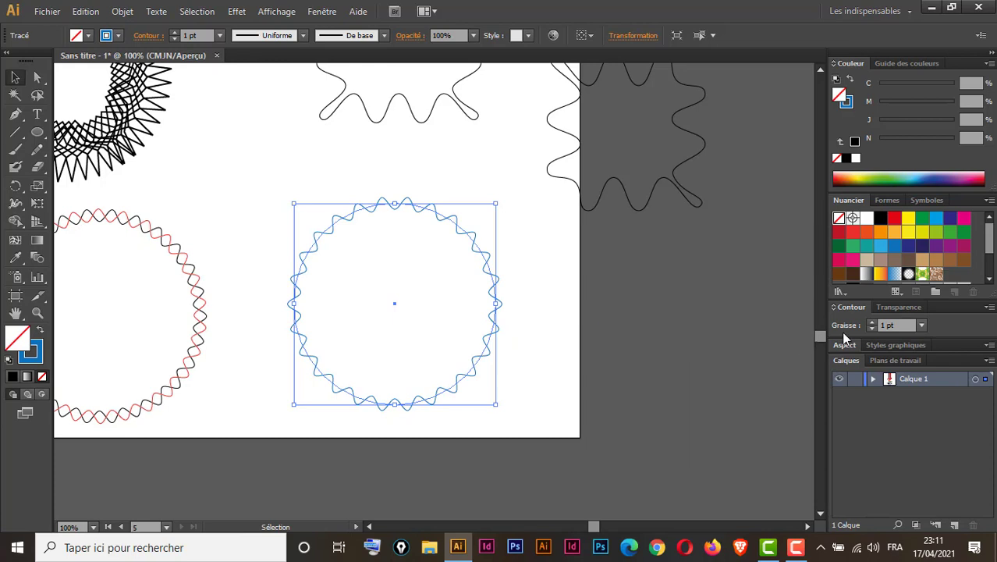
click(871, 322)
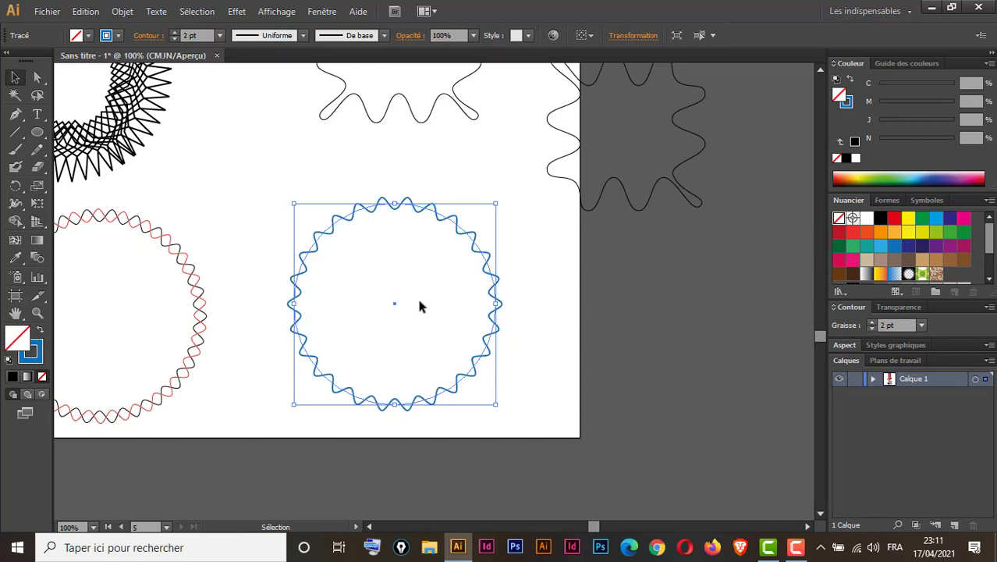
click(14, 187)
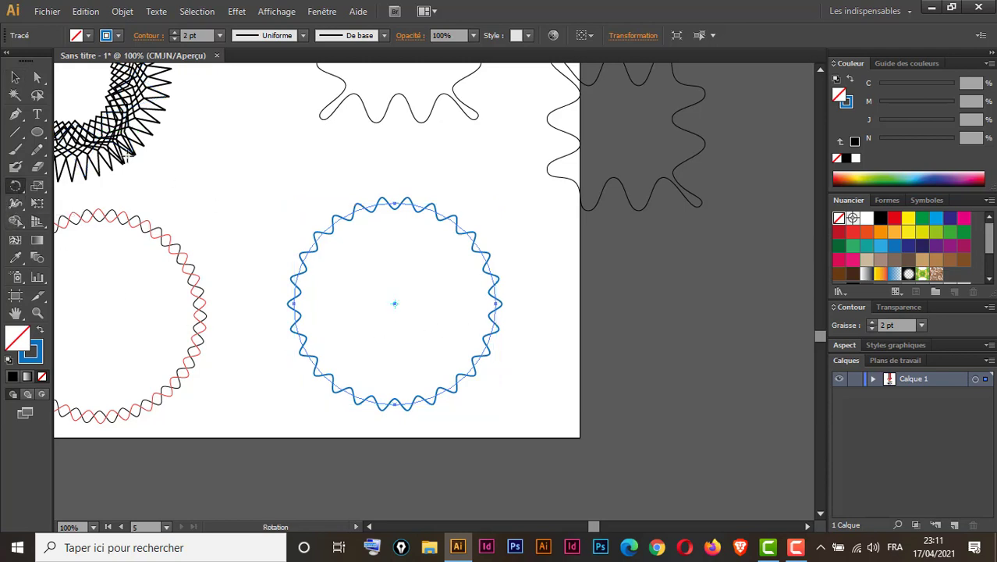
click(15, 77)
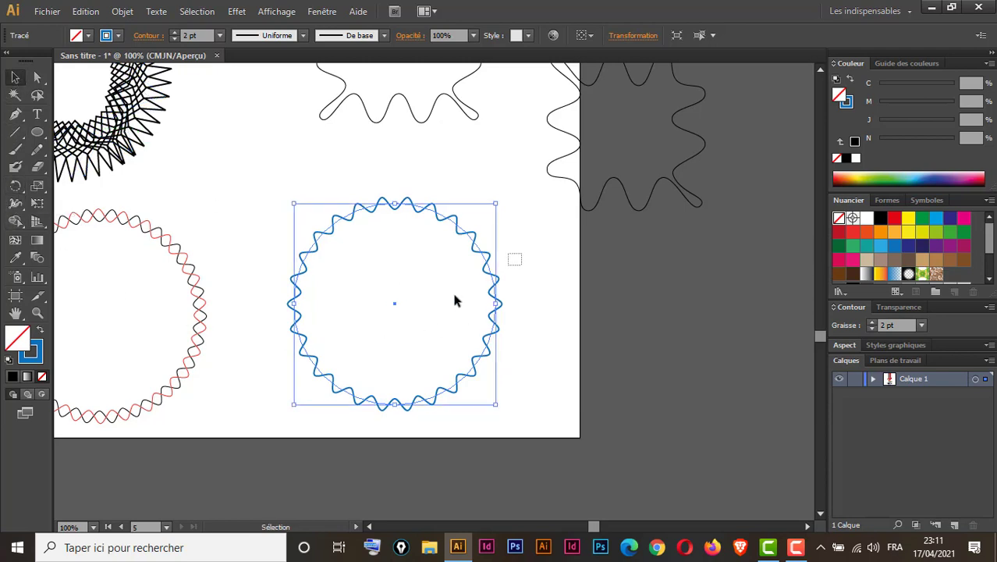
key(ctrl+c)
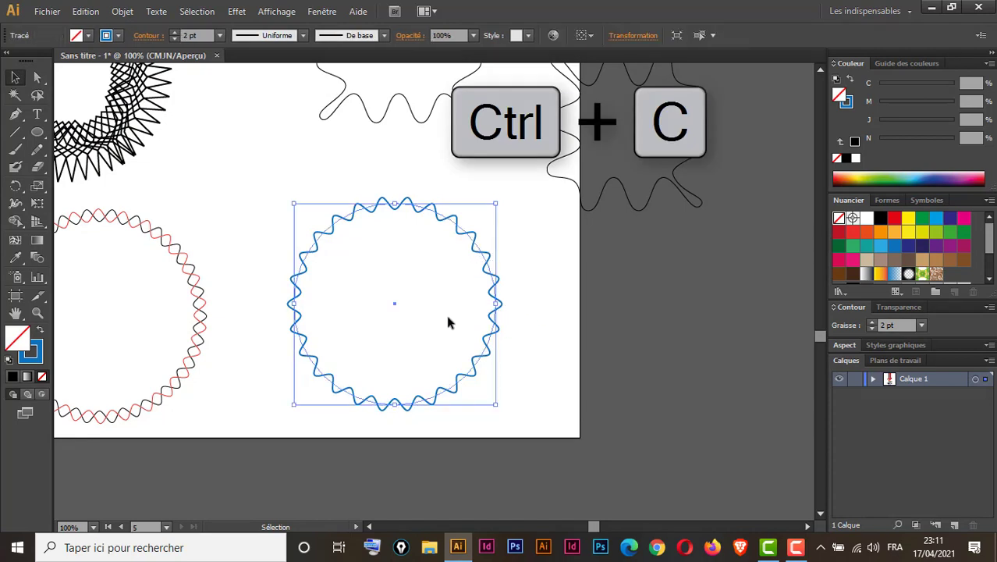
Step: Paste a copy in front and rotate it about 9° so its waves offset the original
key(a)
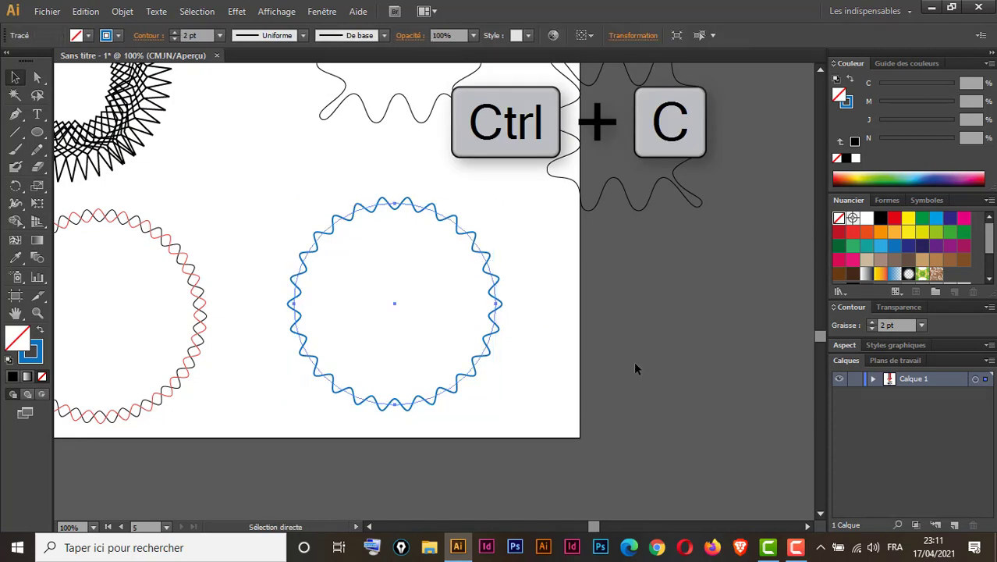
key(v)
key(ctrl+f)
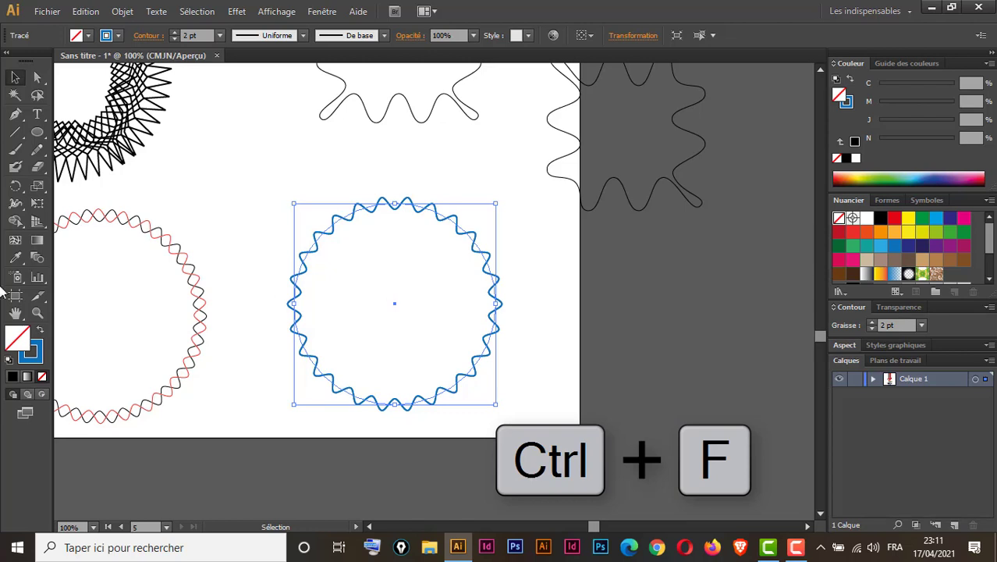
click(15, 186)
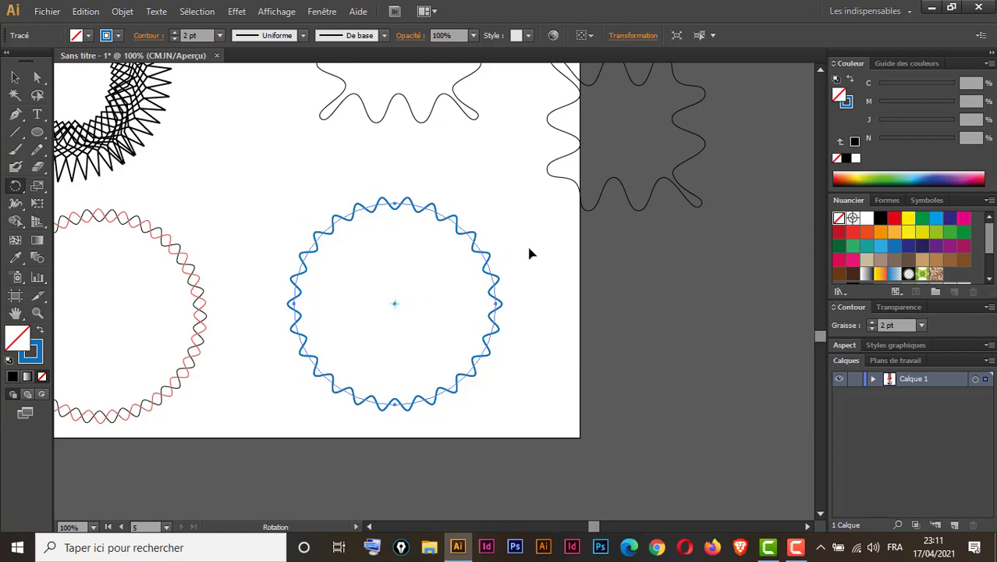
drag(529, 252, 519, 230)
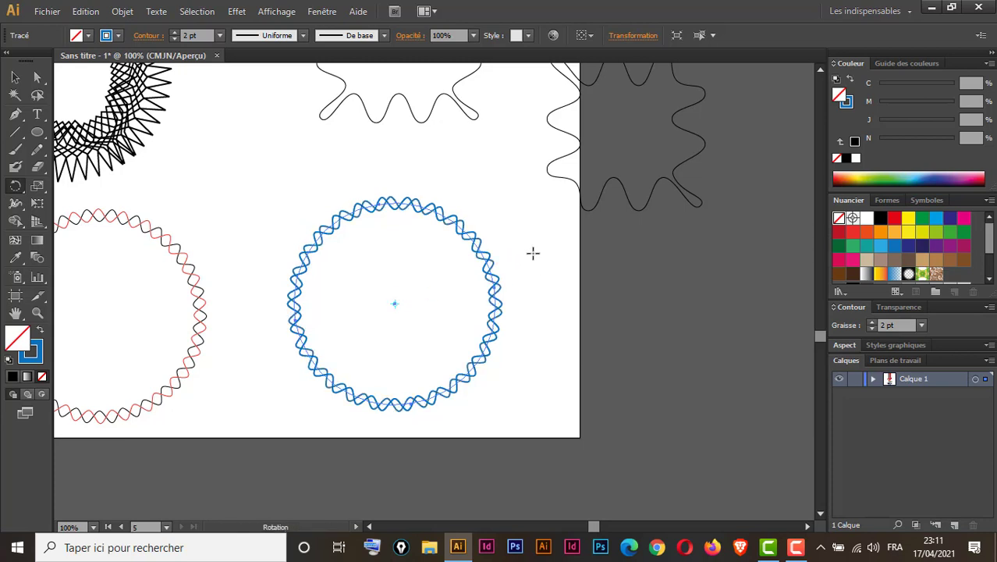
Step: Make the rotated copy a red unfilled outline and deselect to view the interlaced ring
click(894, 218)
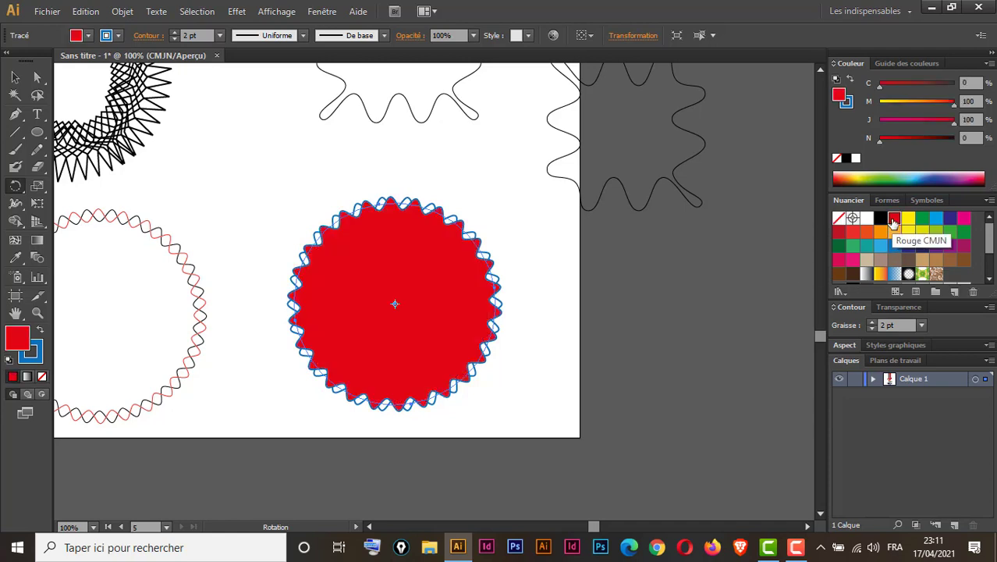
click(40, 330)
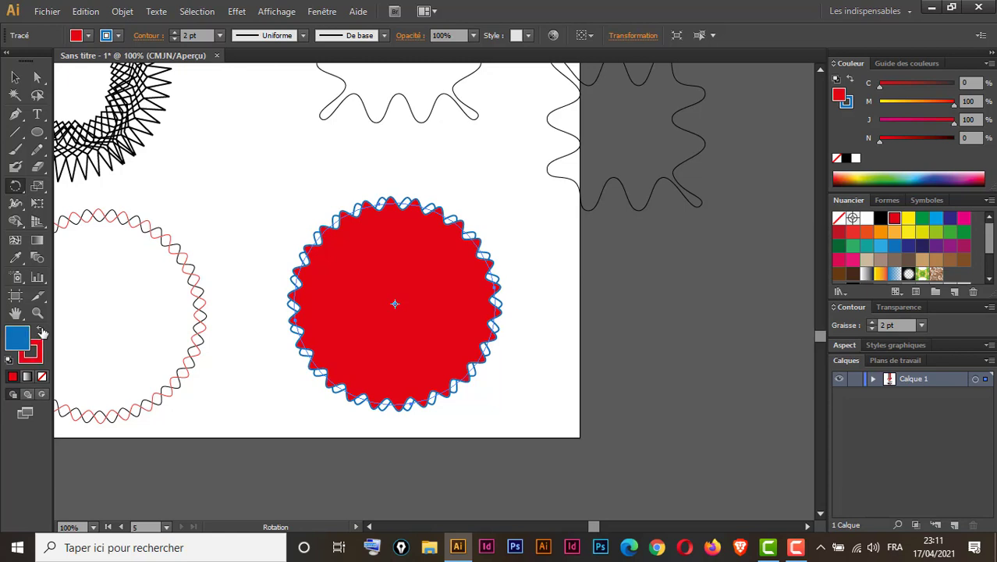
click(42, 377)
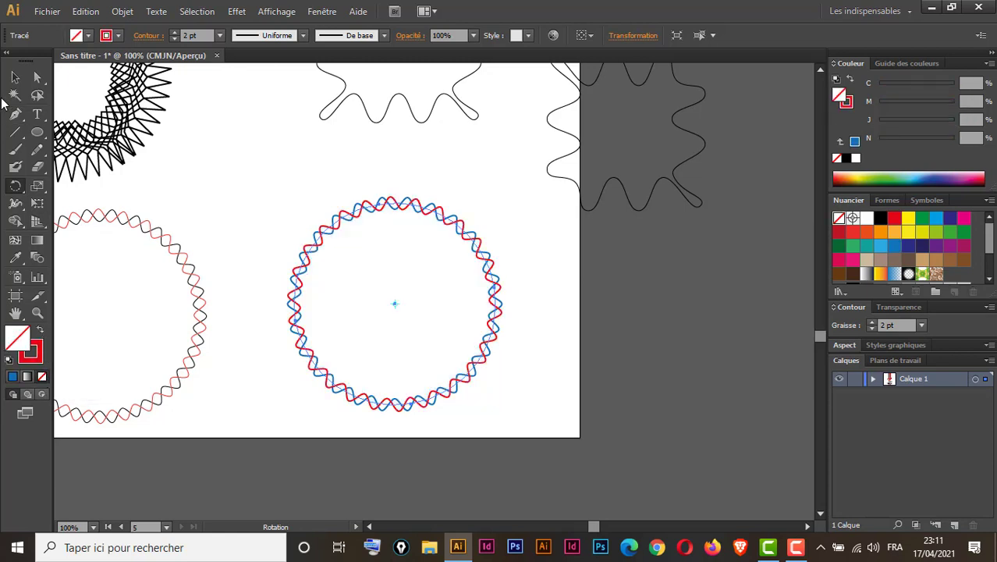
click(15, 76)
click(545, 372)
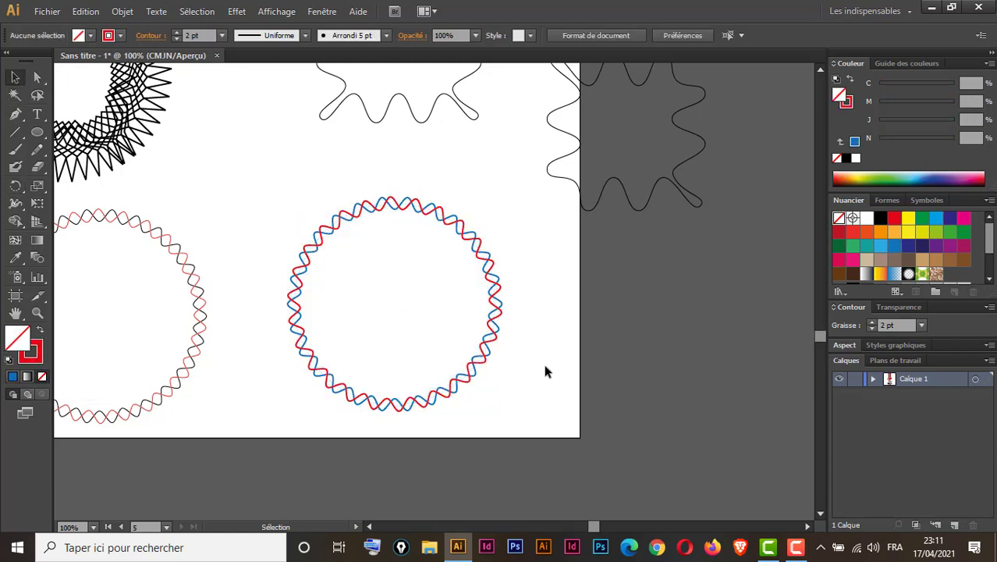
drag(517, 266, 423, 350)
click(515, 401)
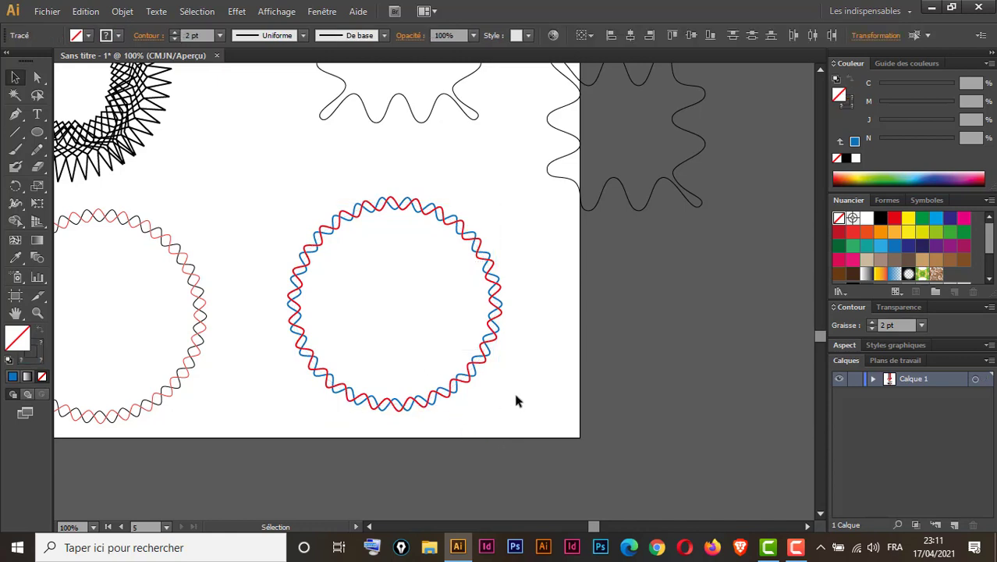